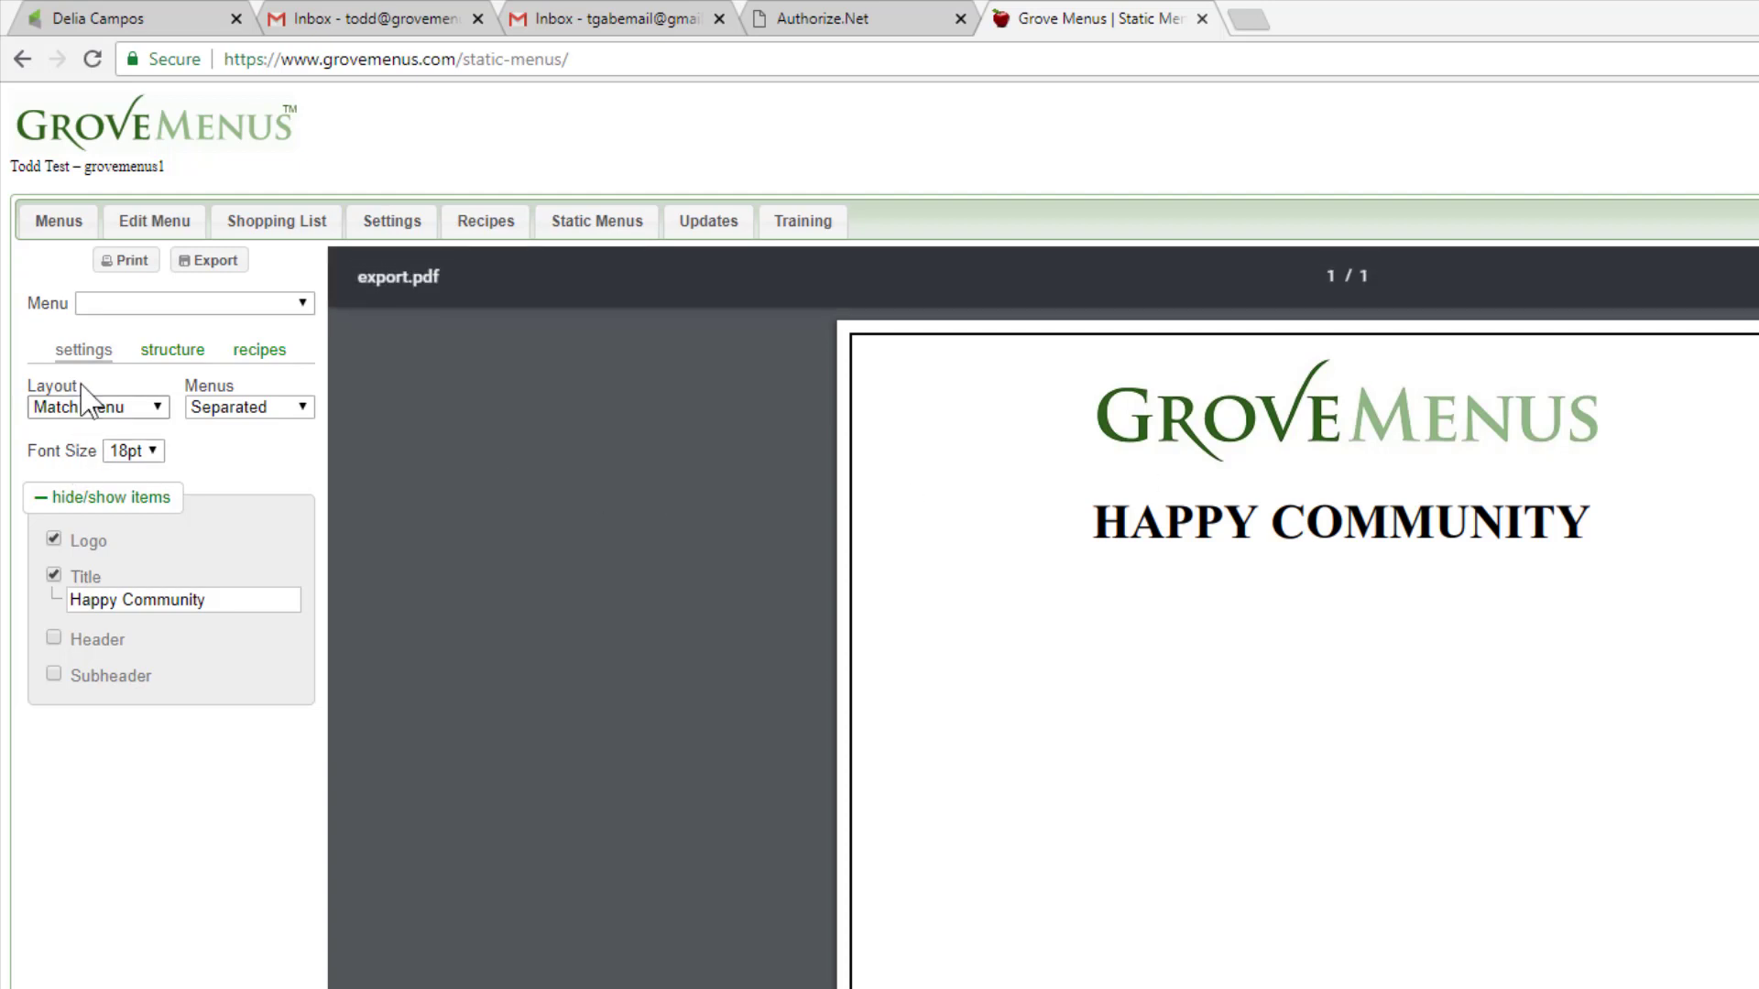
Uncheck Logo under hide/show items in settings so the menu prints without the logo.
click(153, 356)
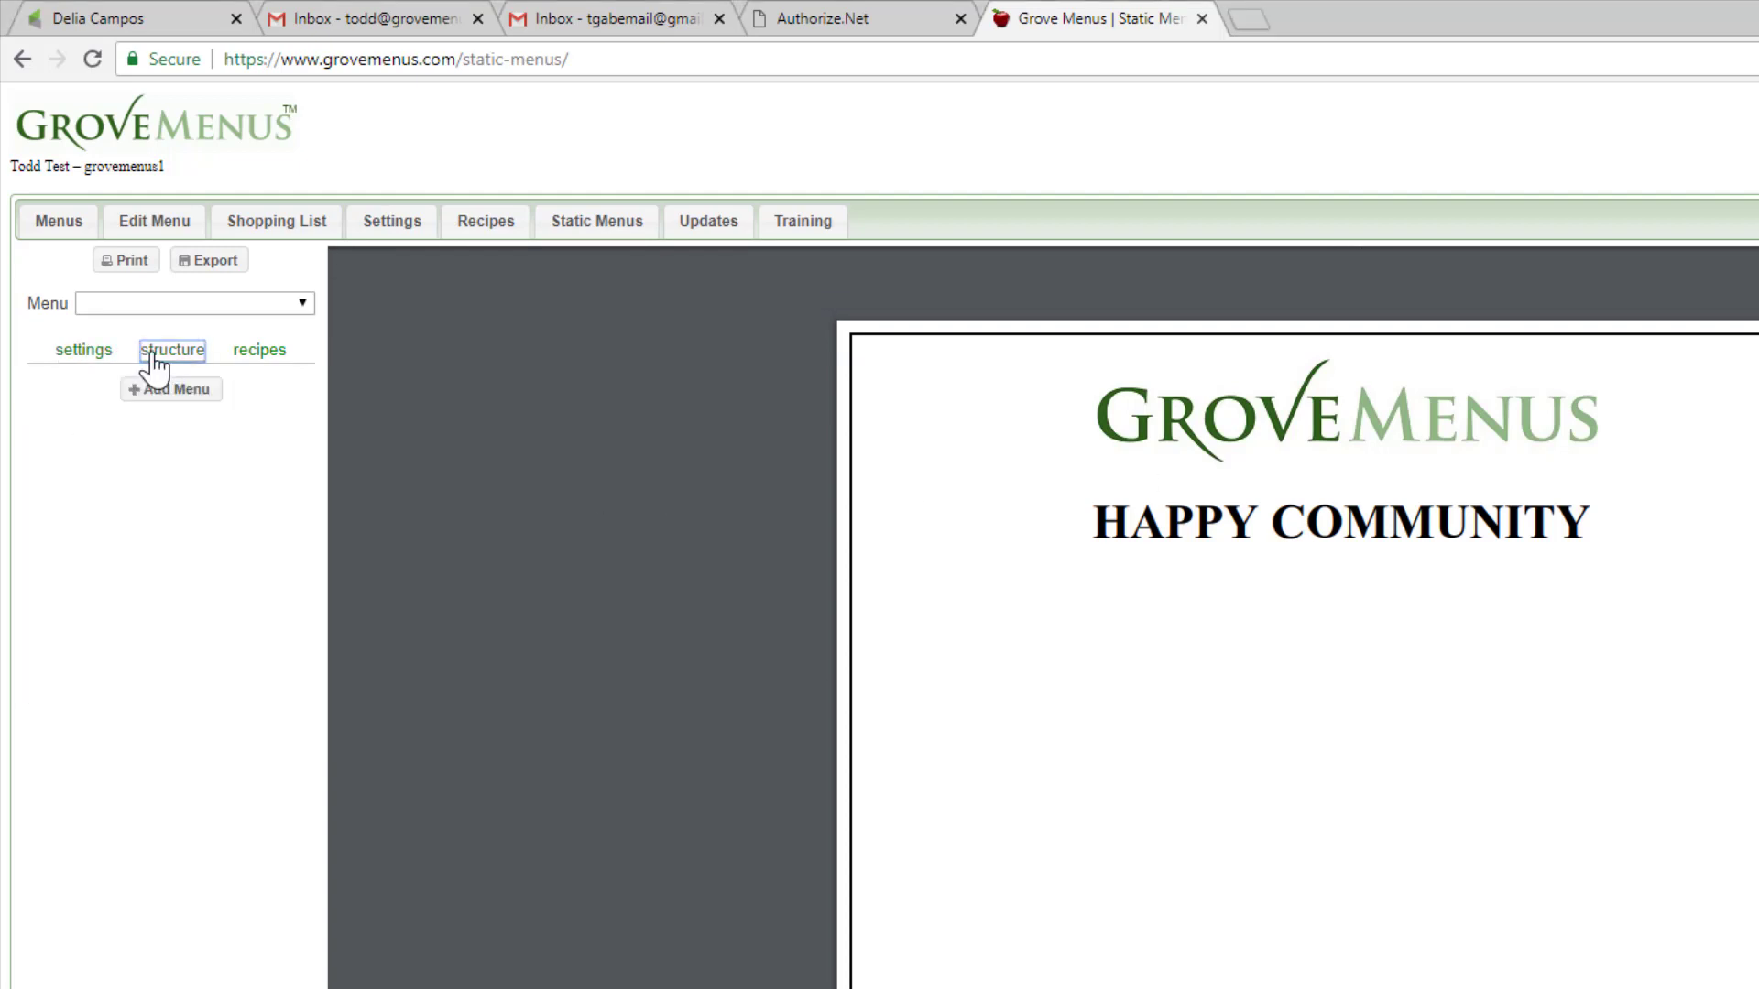
click(261, 355)
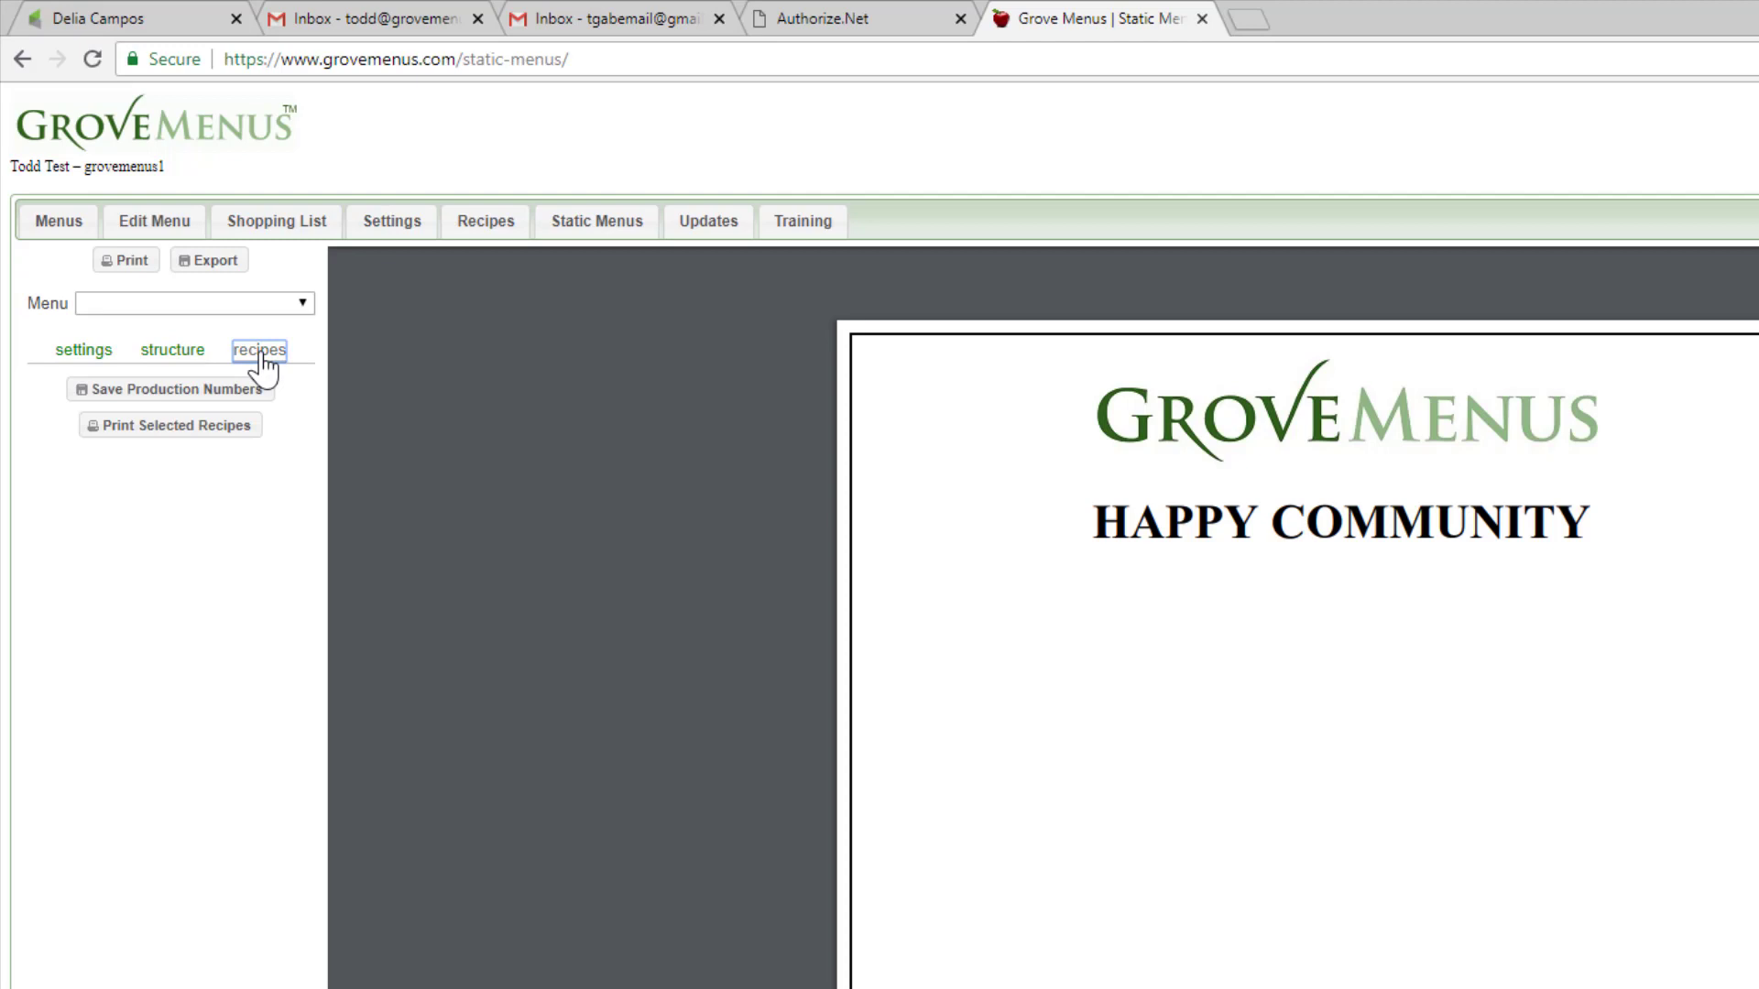
click(80, 356)
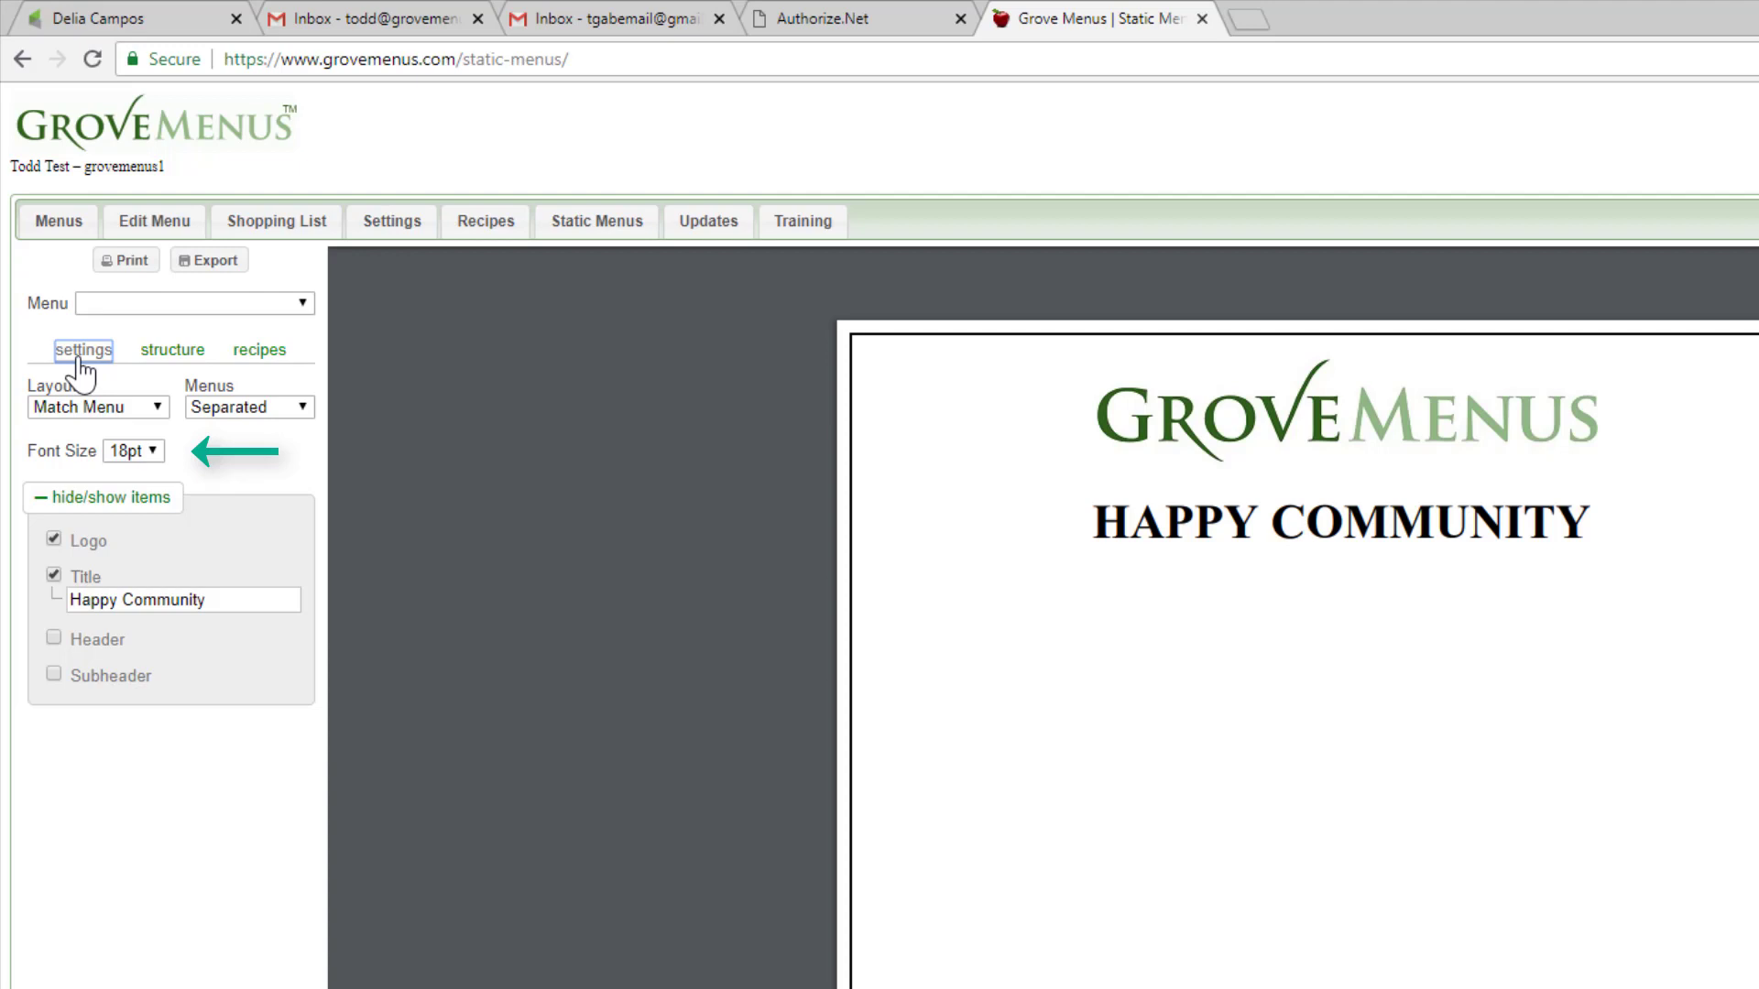
click(53, 540)
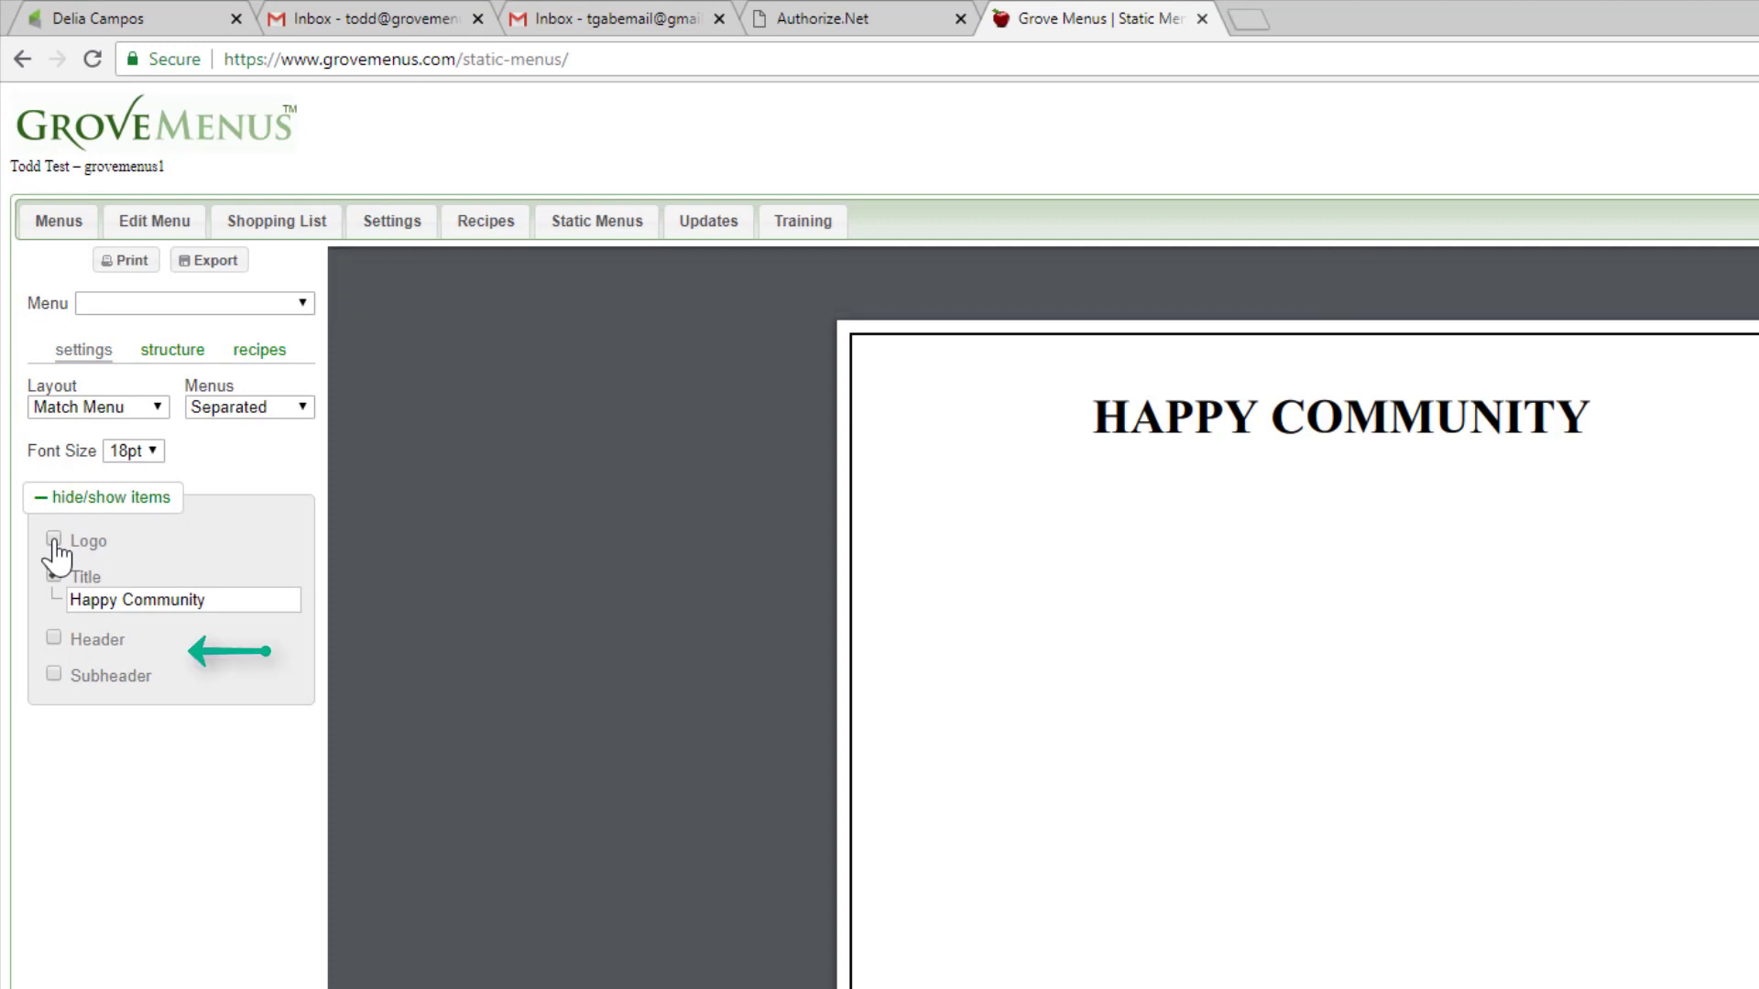
Add a new menu in the structure view and rename Menu 1 to Always.
click(166, 365)
click(168, 392)
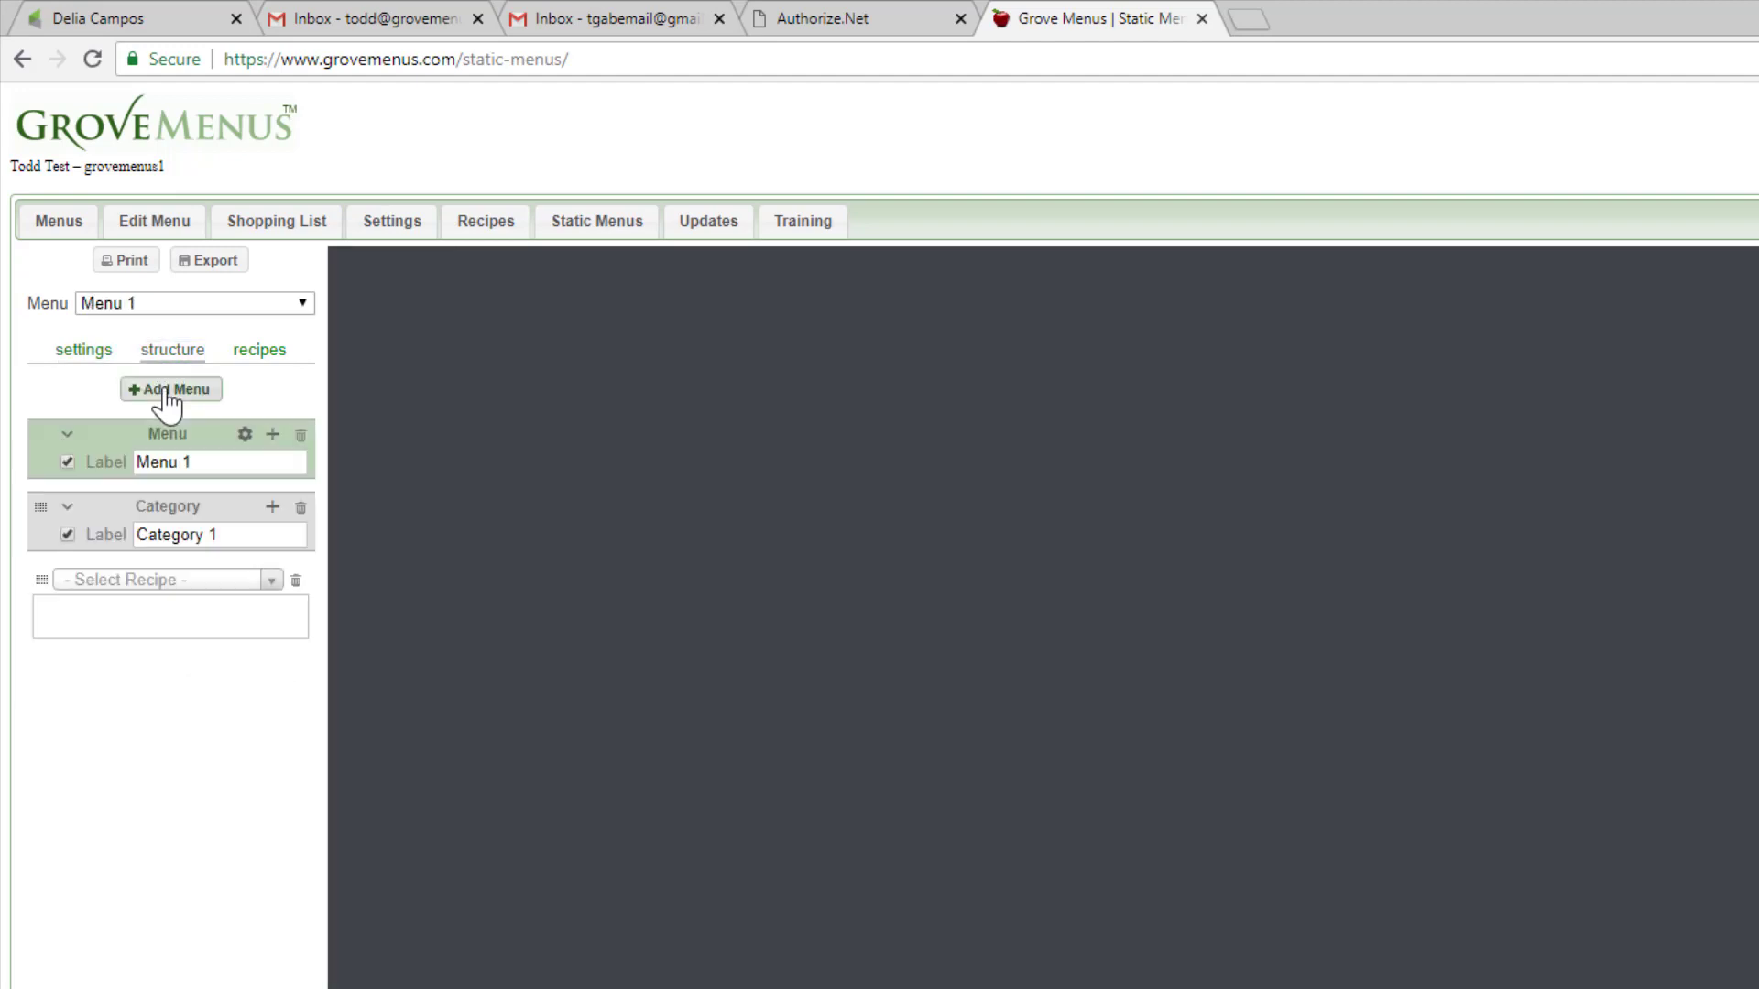
drag(199, 461, 101, 453)
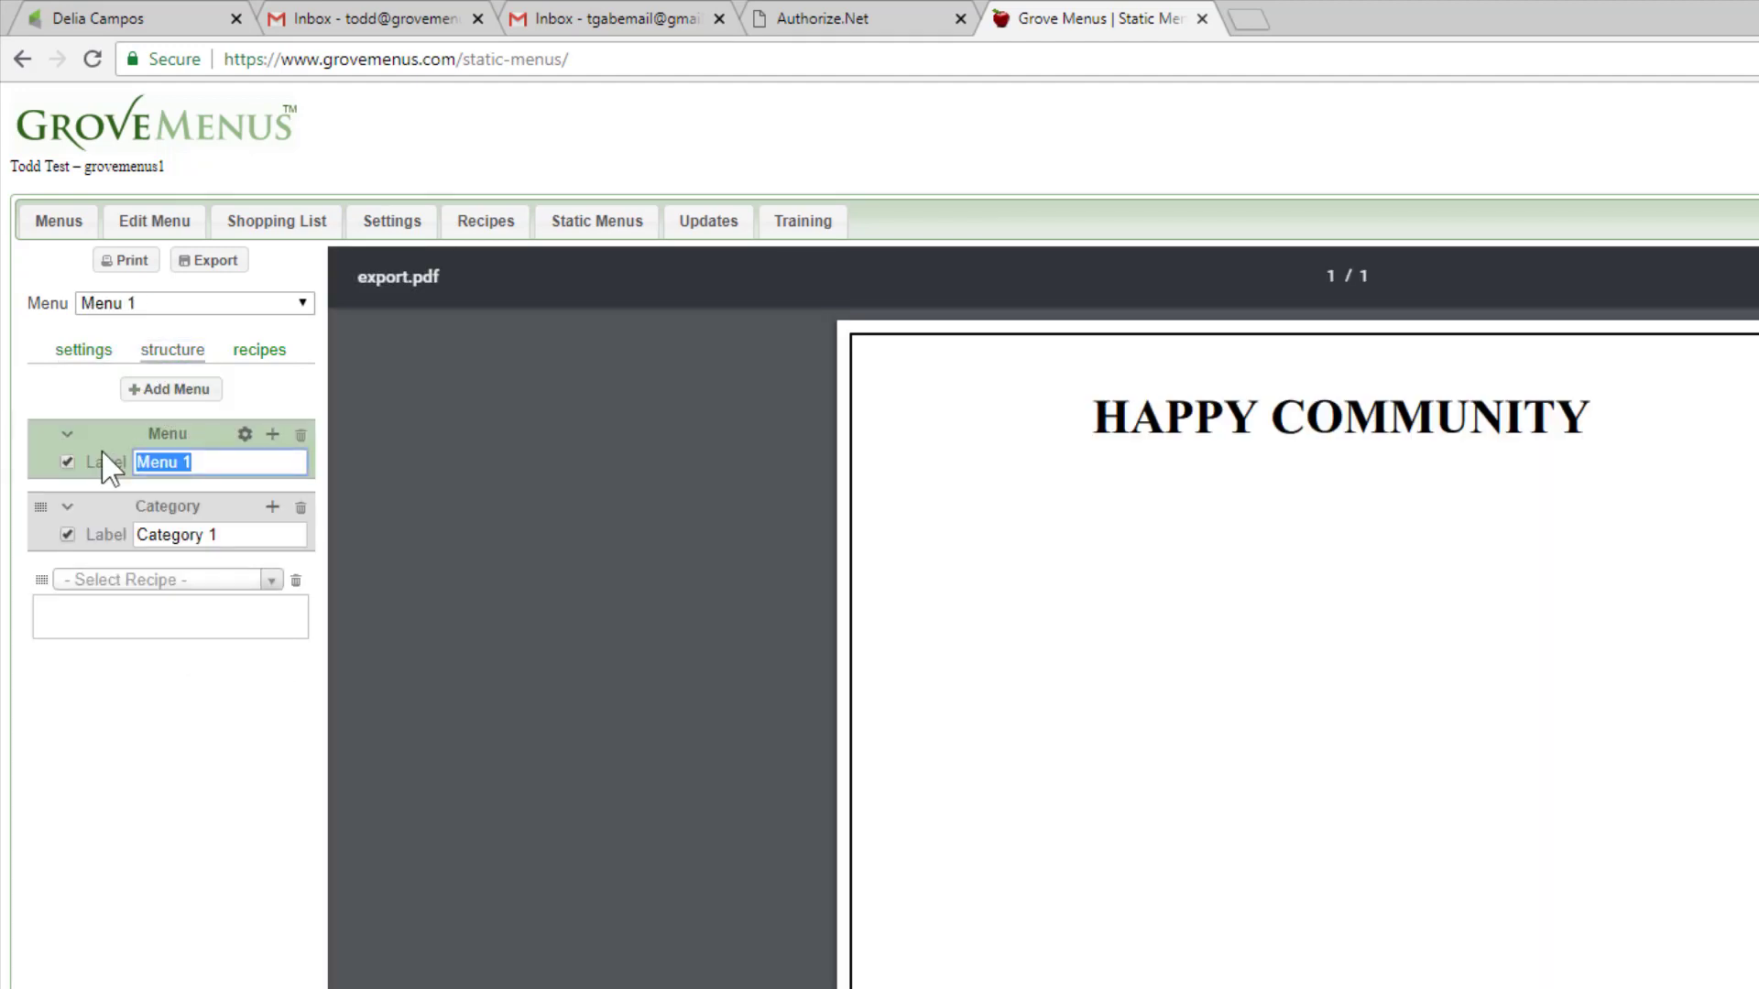
text(A)
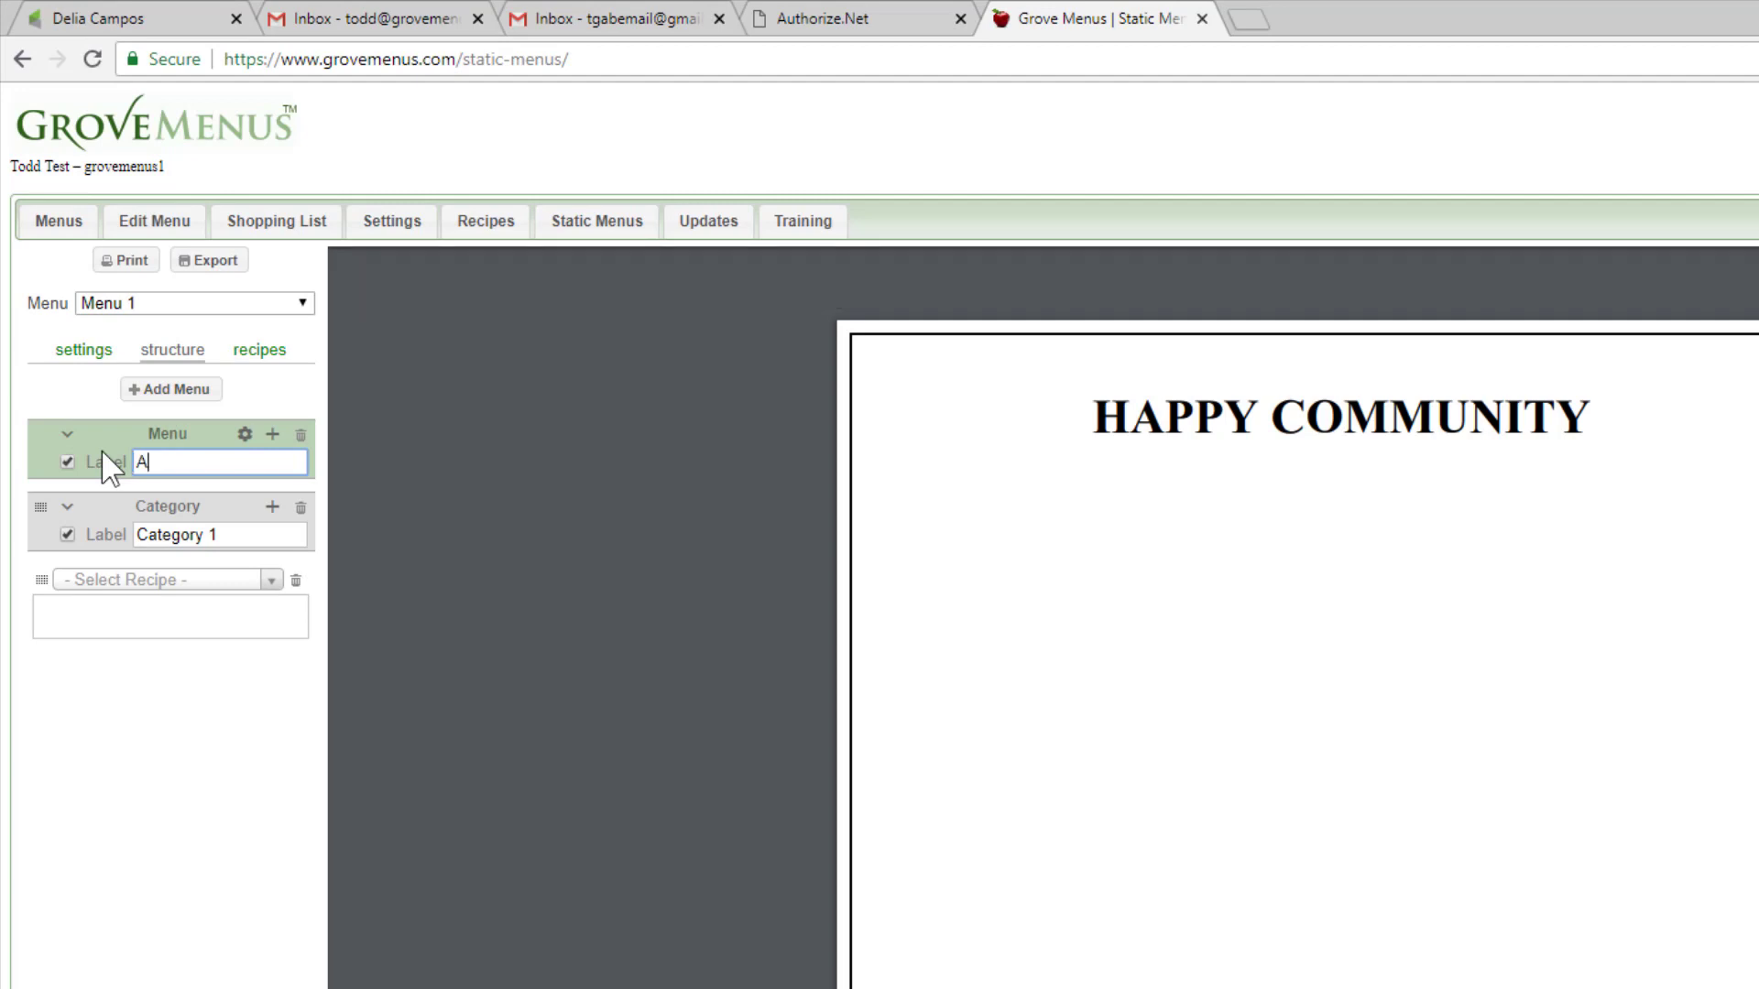
text(lwat)
key(BackSpace)
text(ys)
Relabel Category 1 as 'Entees', then reopen the label to correct the typo.
click(241, 538)
drag(240, 539, 88, 520)
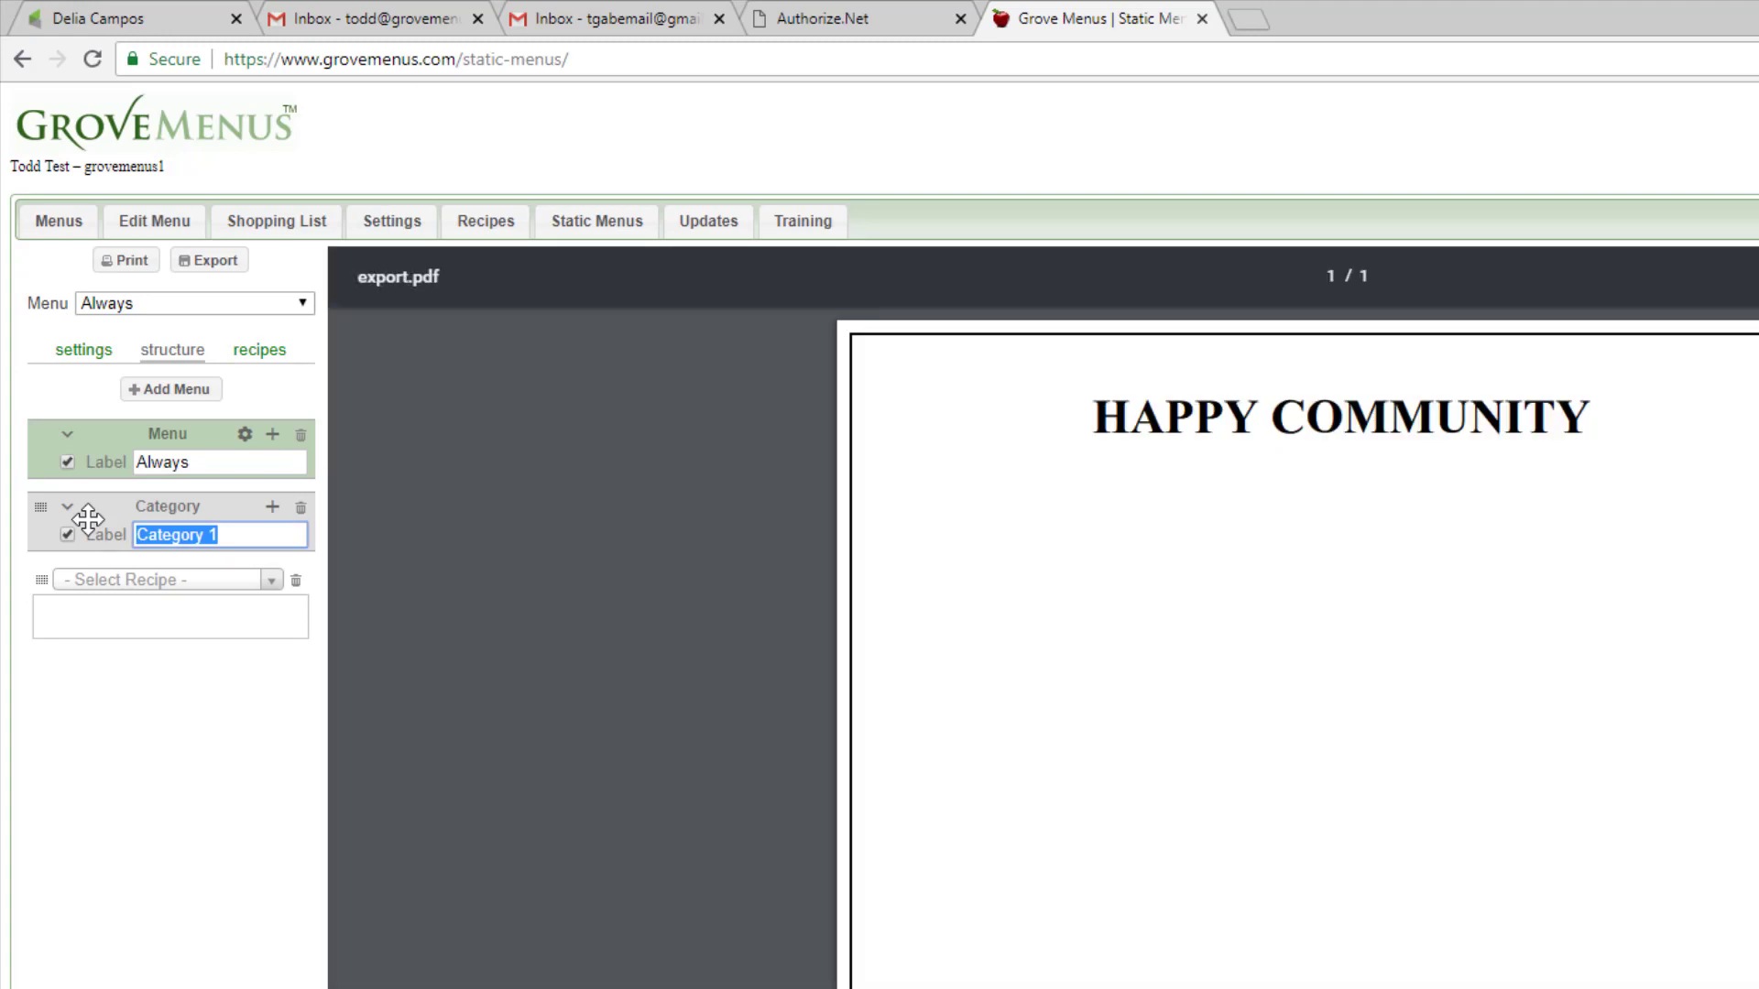
text(Ent)
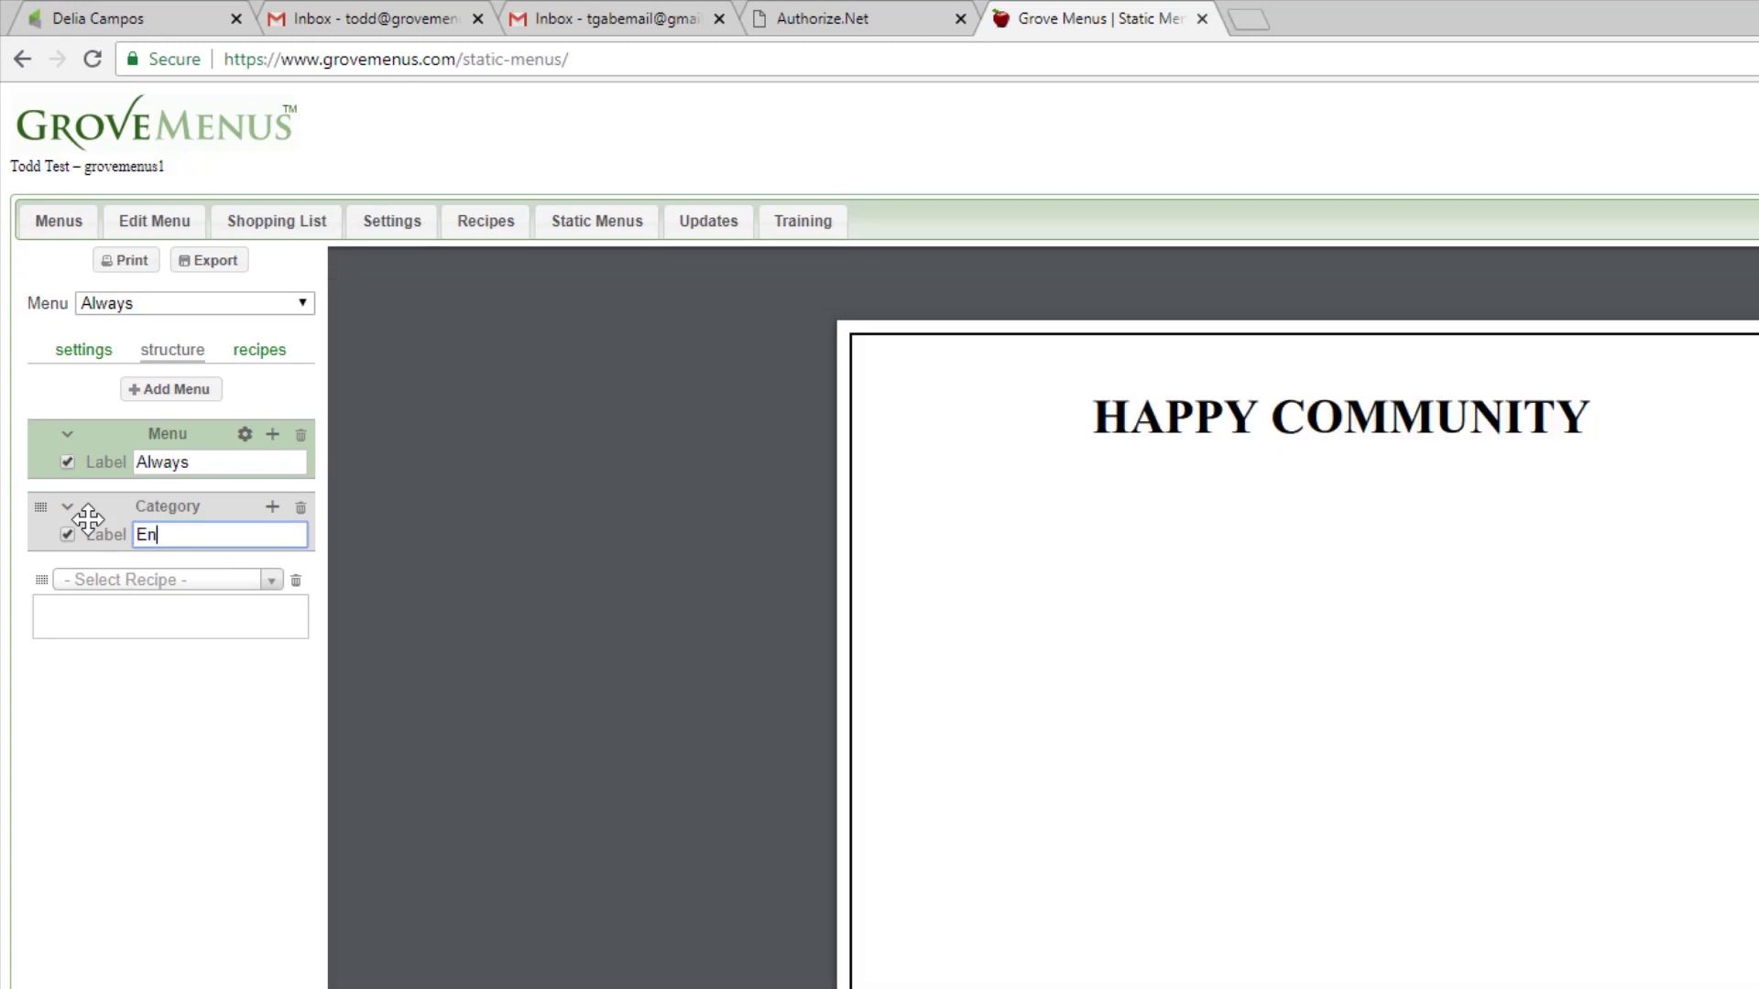
text(ees)
click(270, 587)
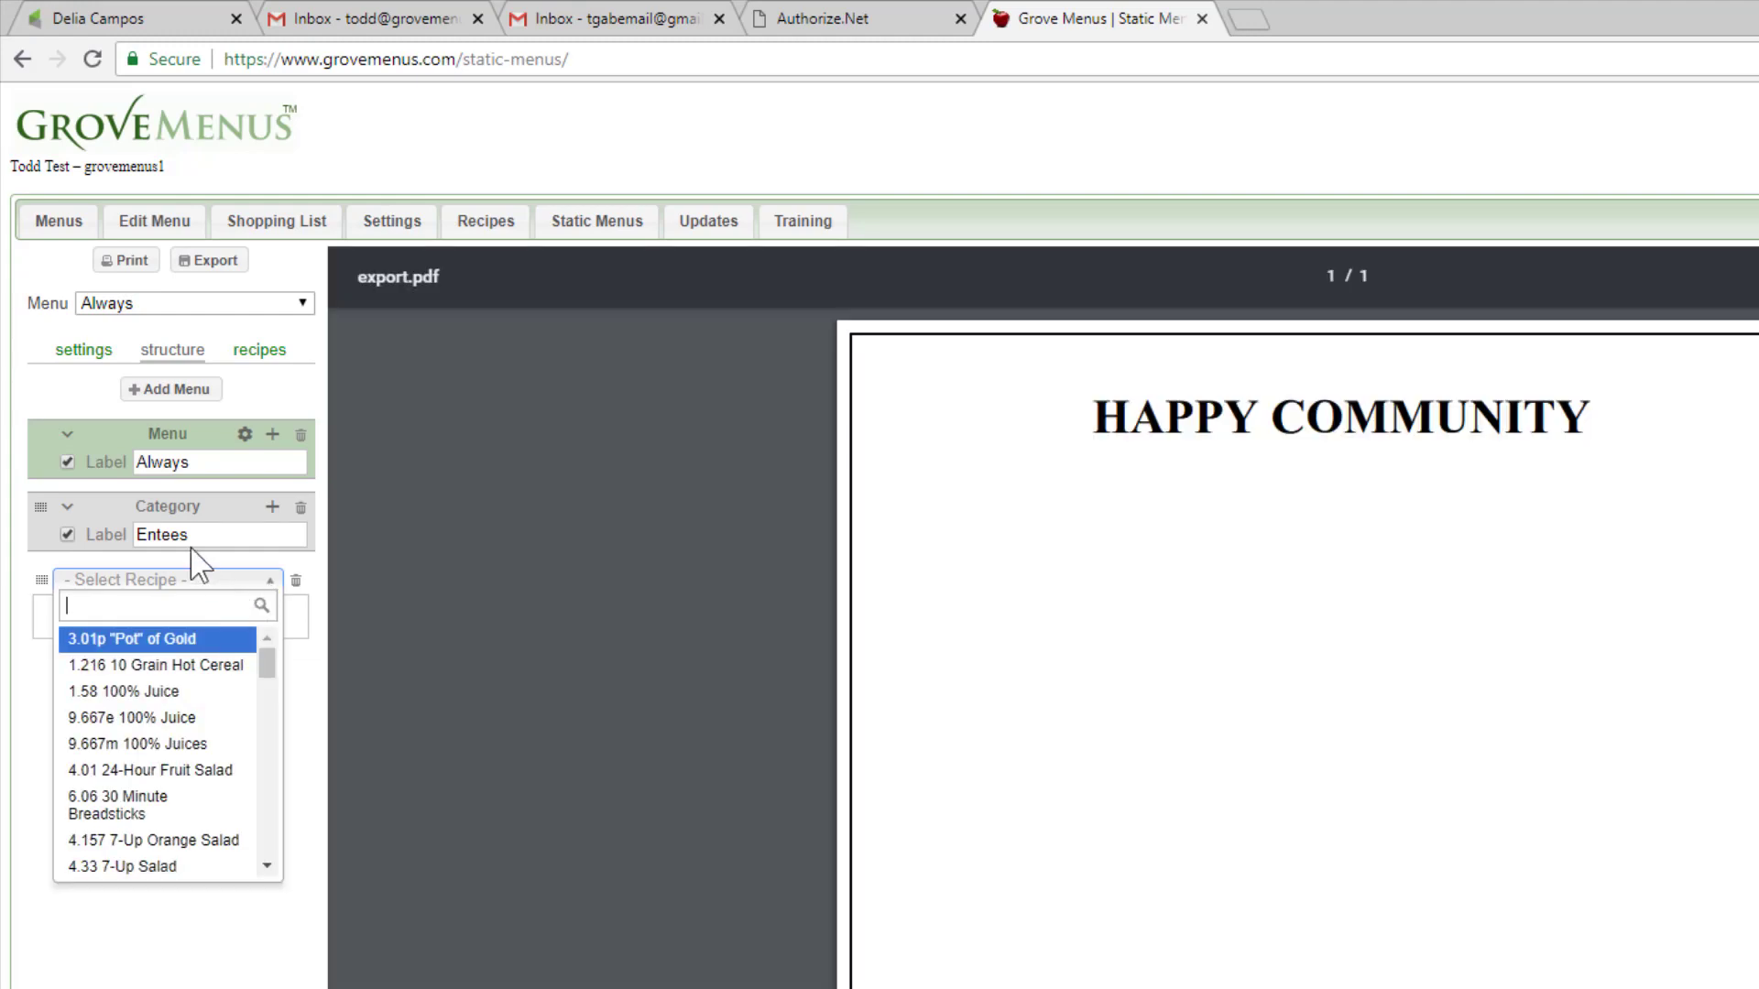
click(170, 538)
click(165, 539)
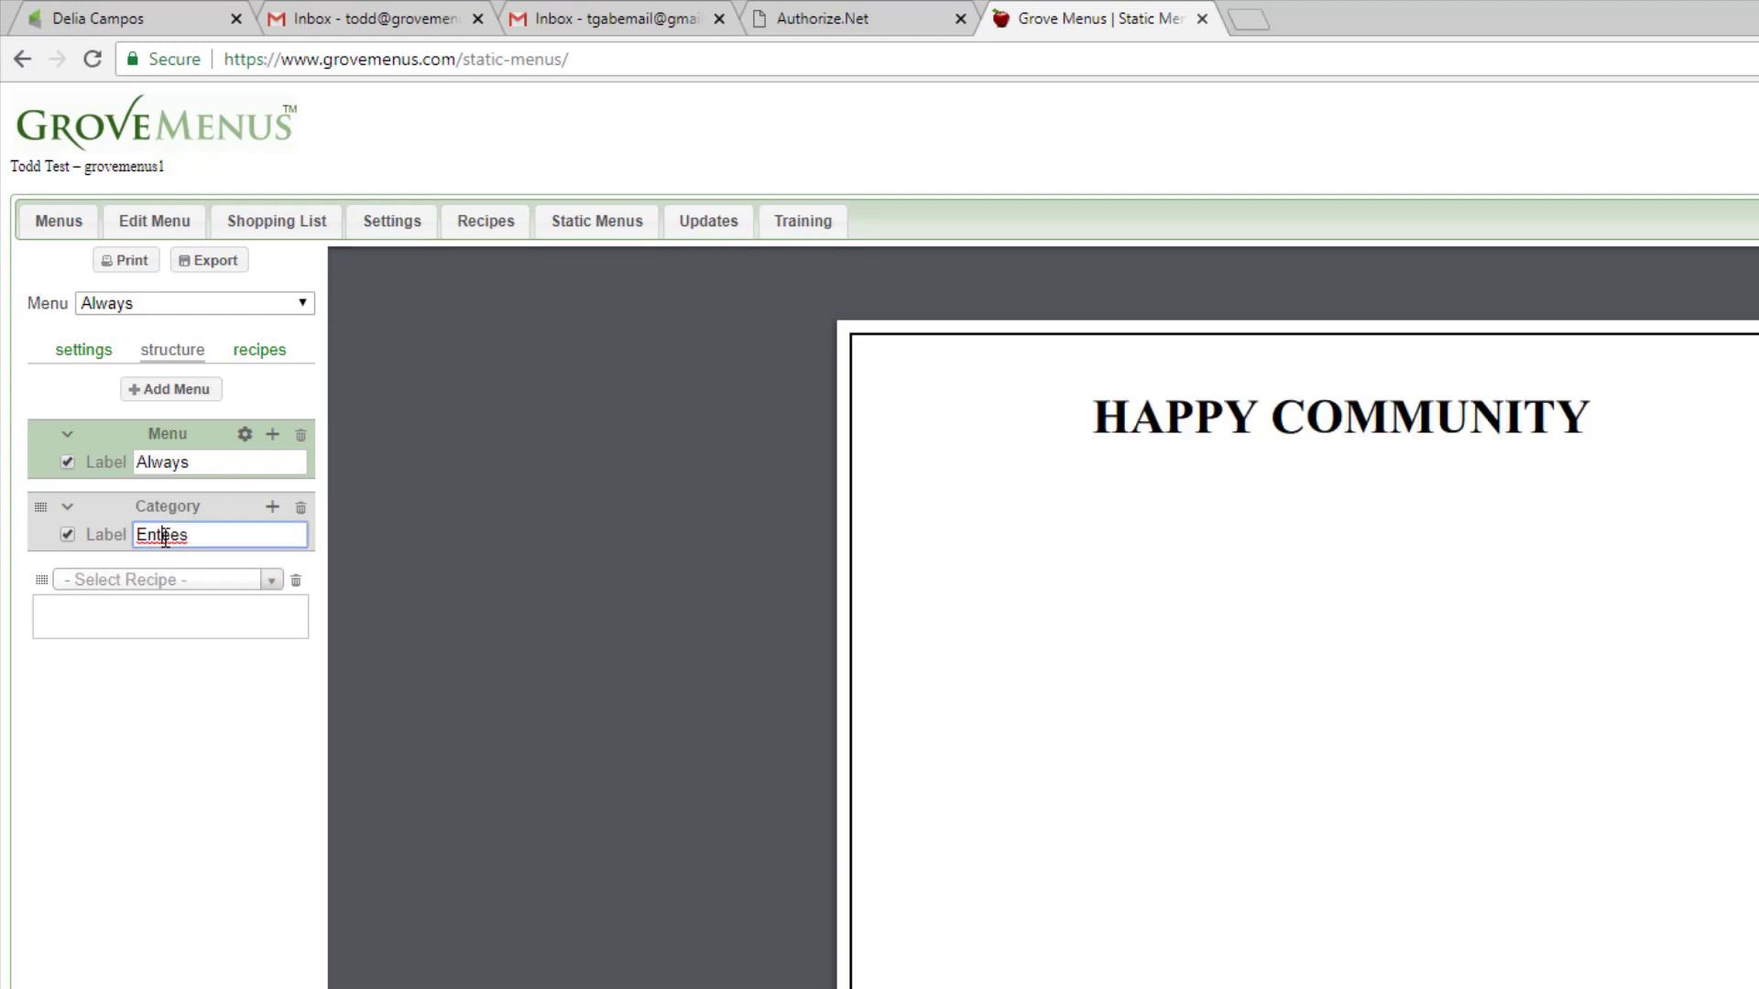
Correct the label to Entrees and add California Chef Salad via a 'chef' search.
text(r)
click(271, 584)
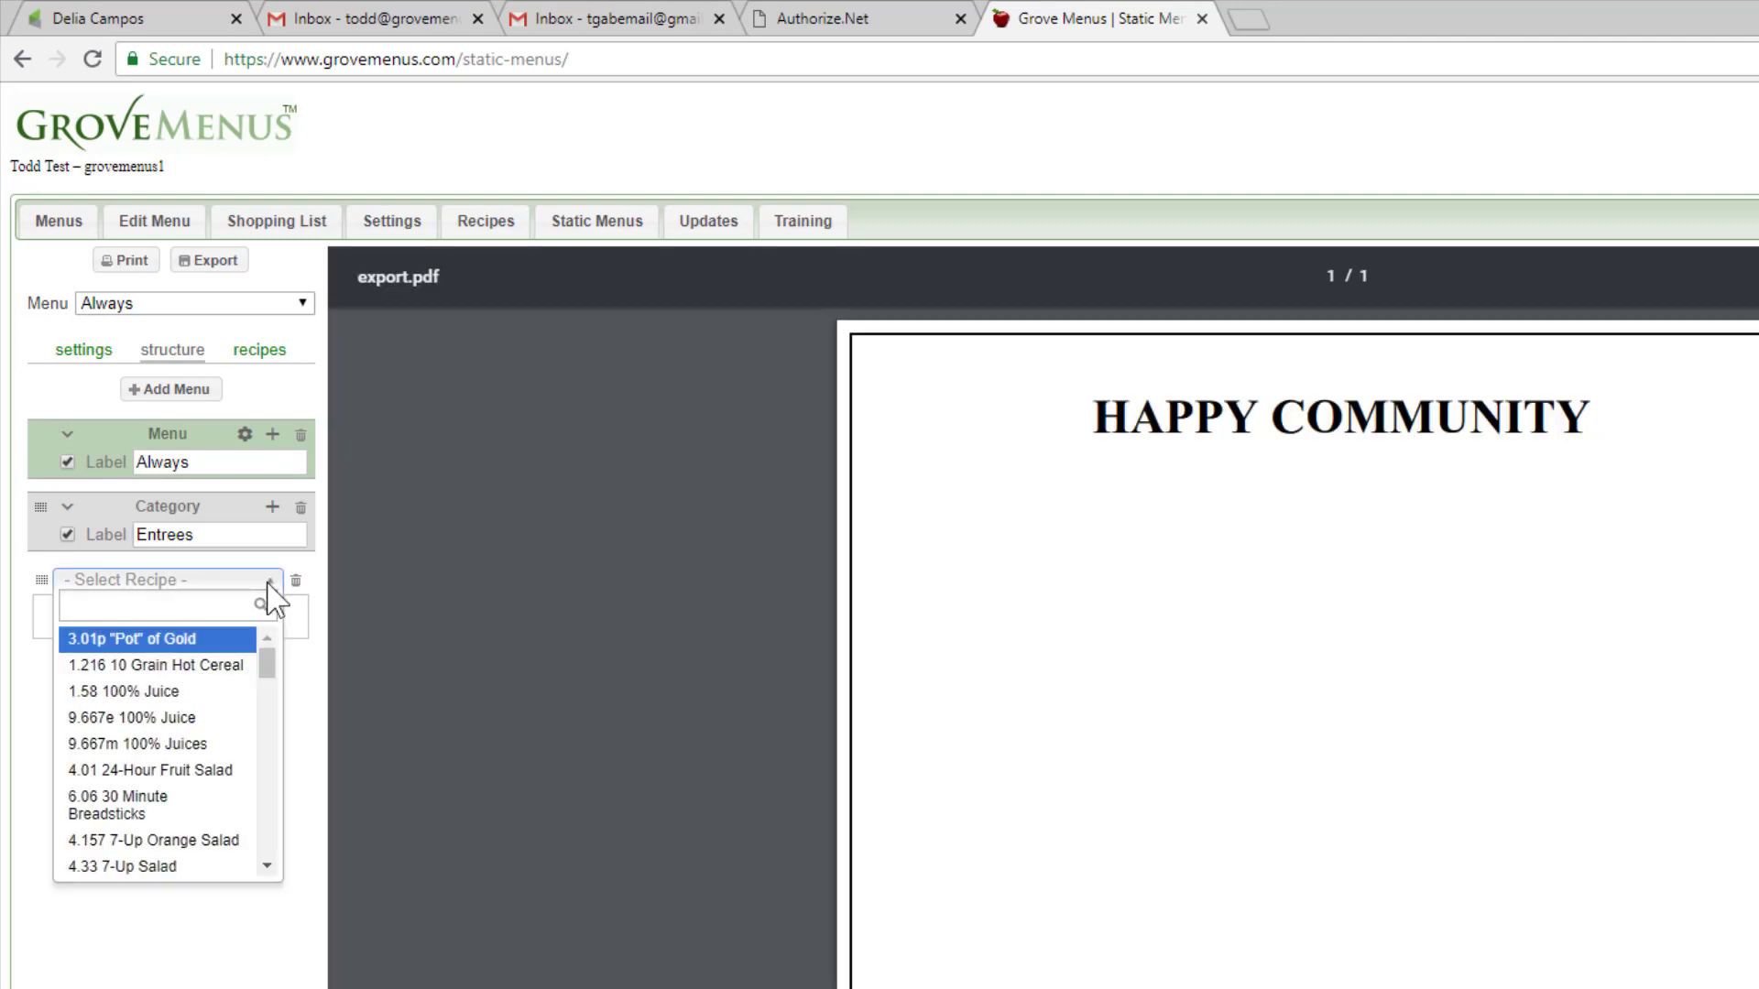
text(chef)
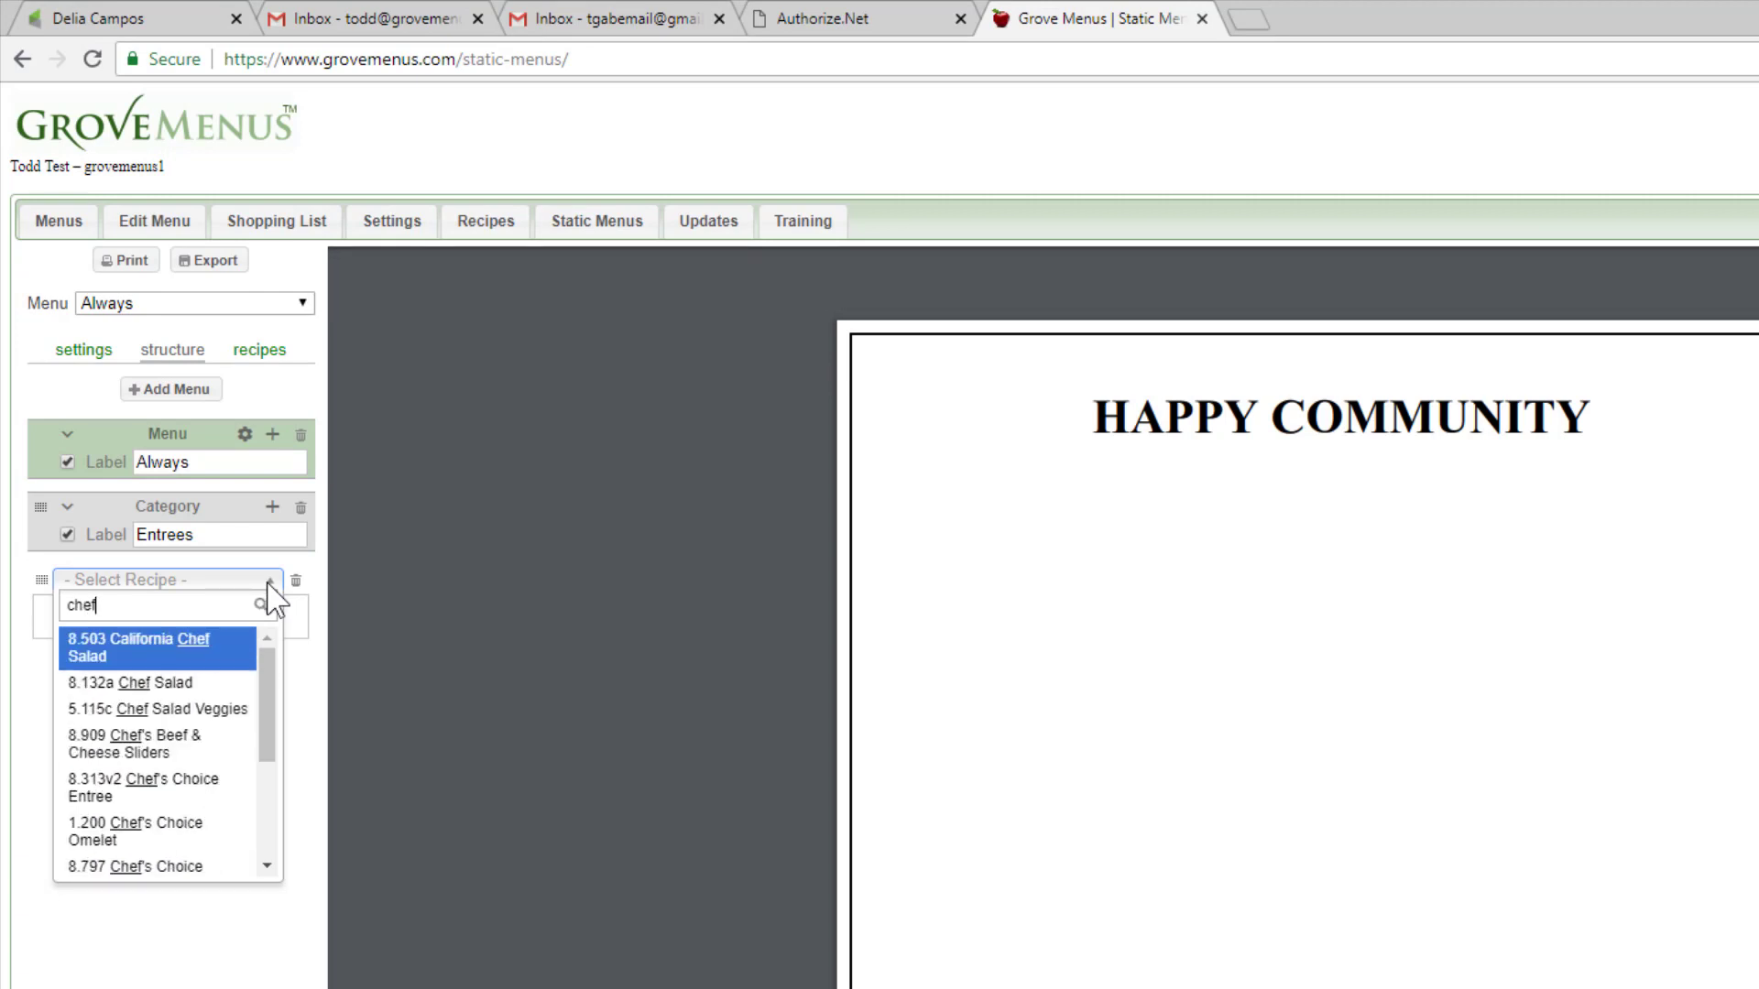
click(174, 652)
click(183, 614)
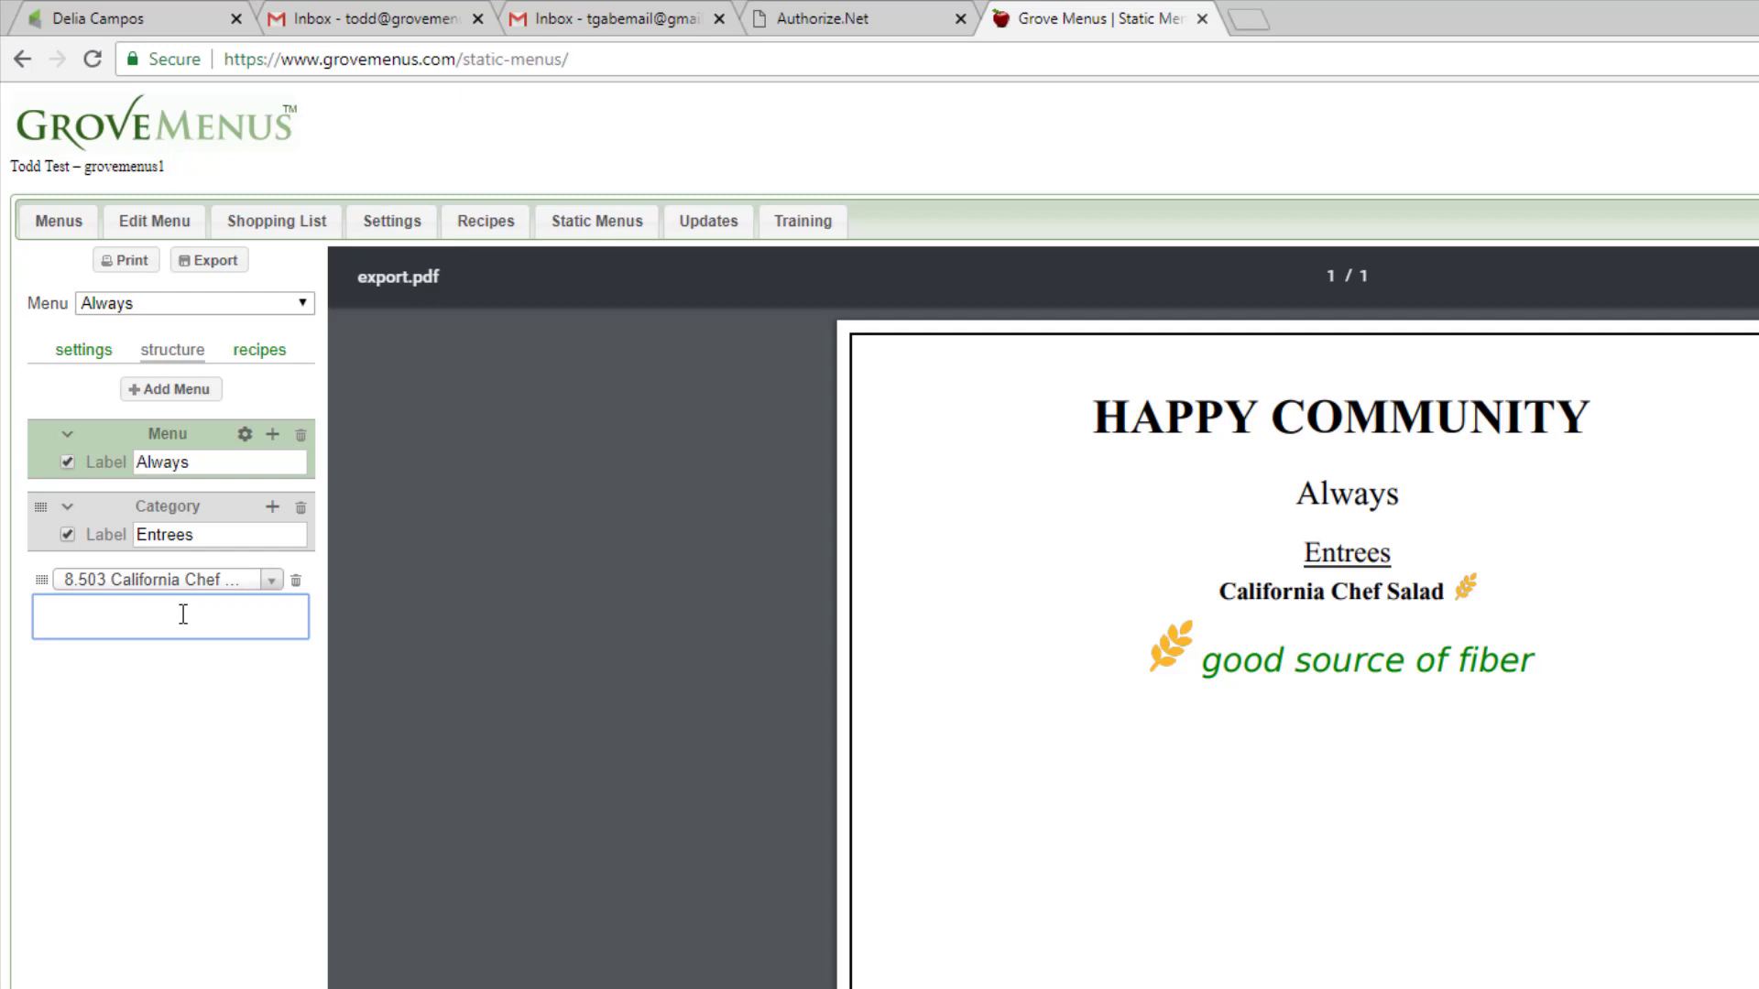
text(kkj;kljkl;j;j)
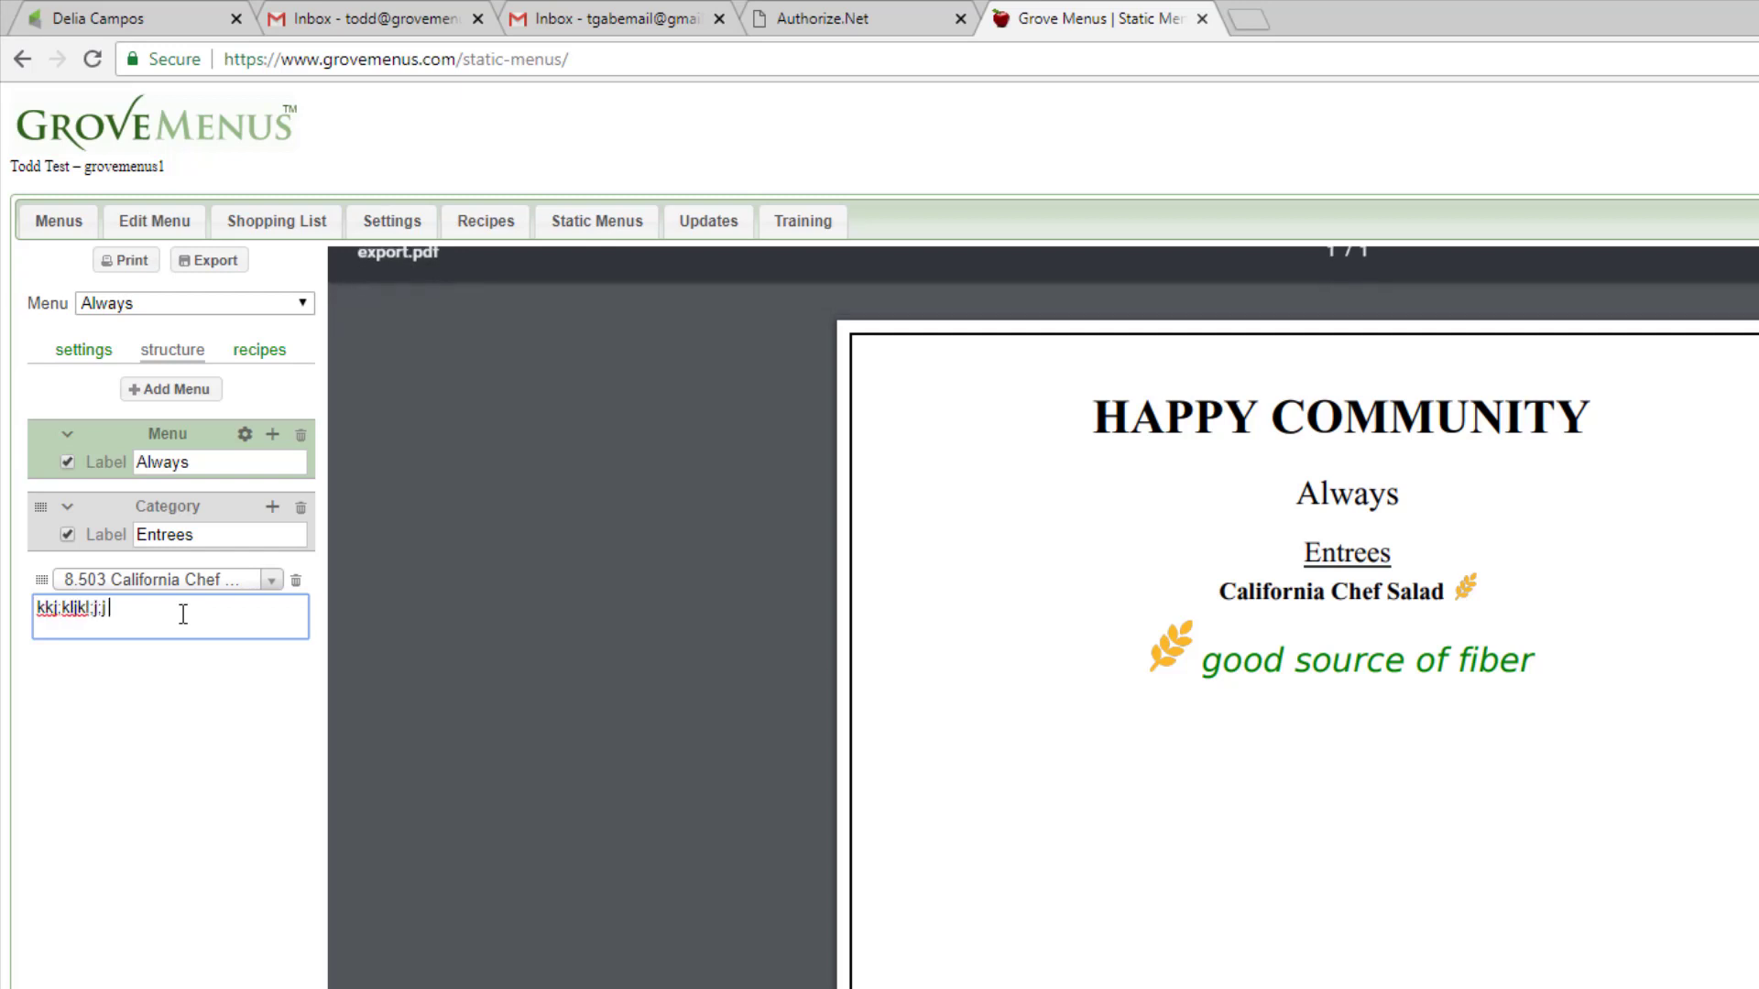
Add two more entree slots with American Hamburgers and Almond Crusted Rockfish.
click(274, 512)
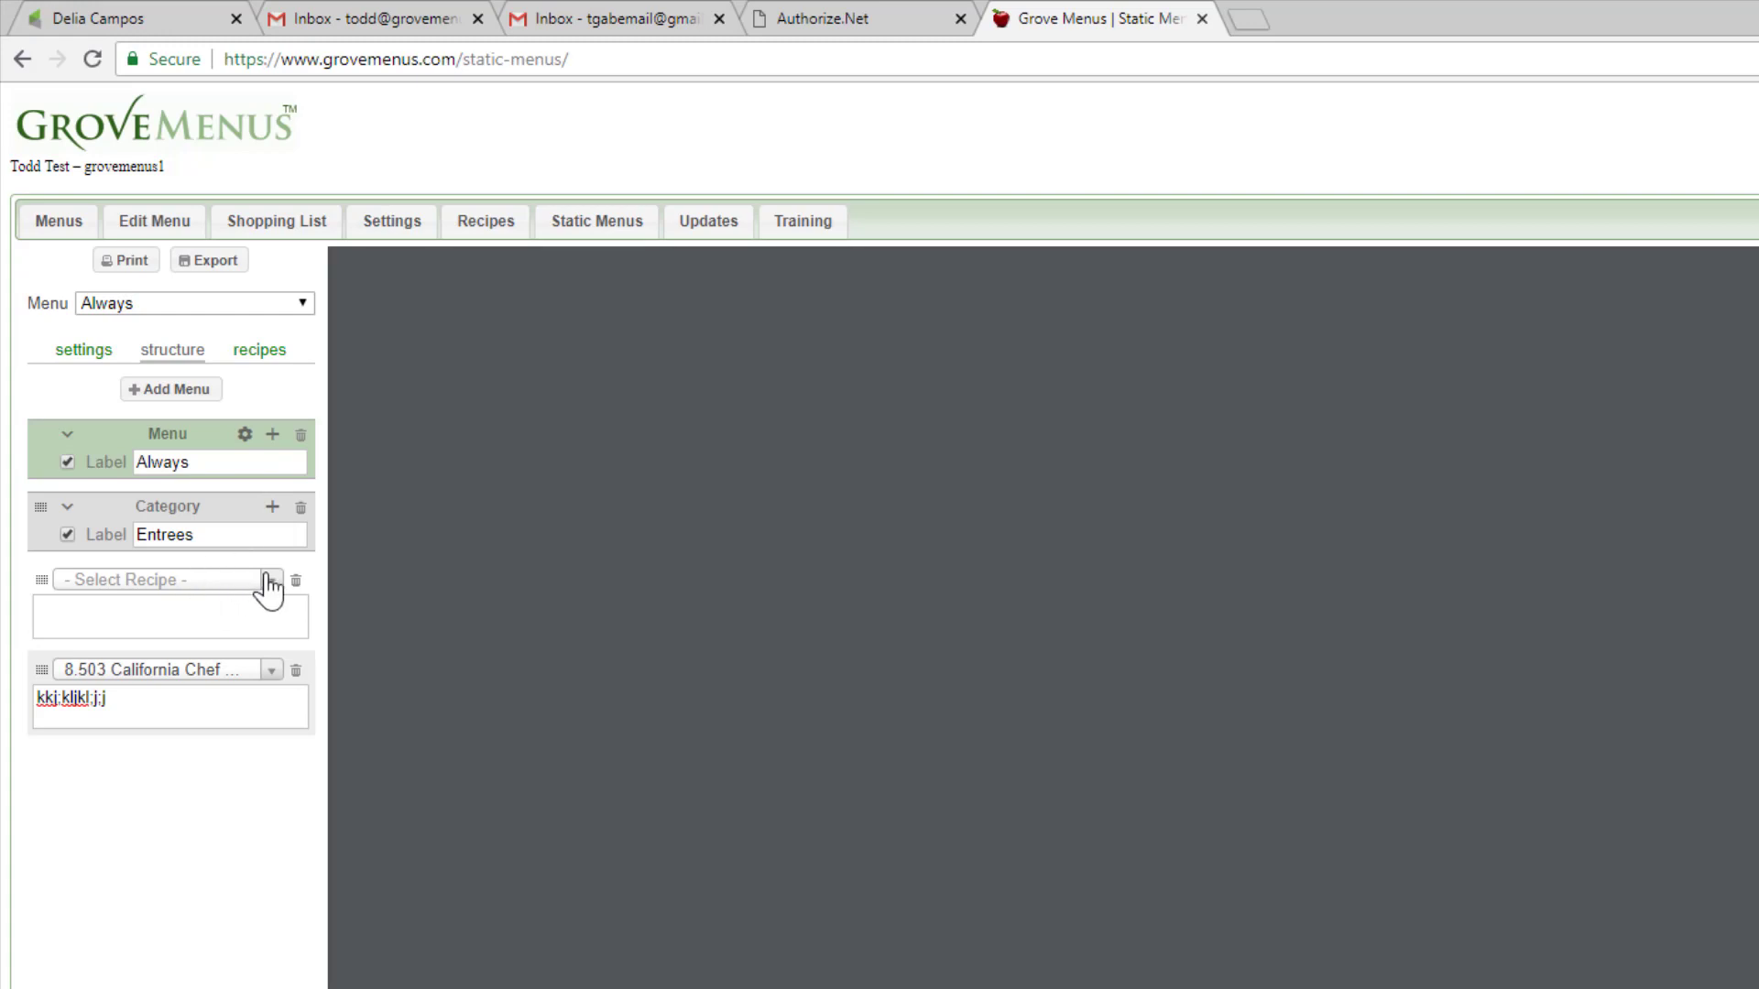
click(268, 580)
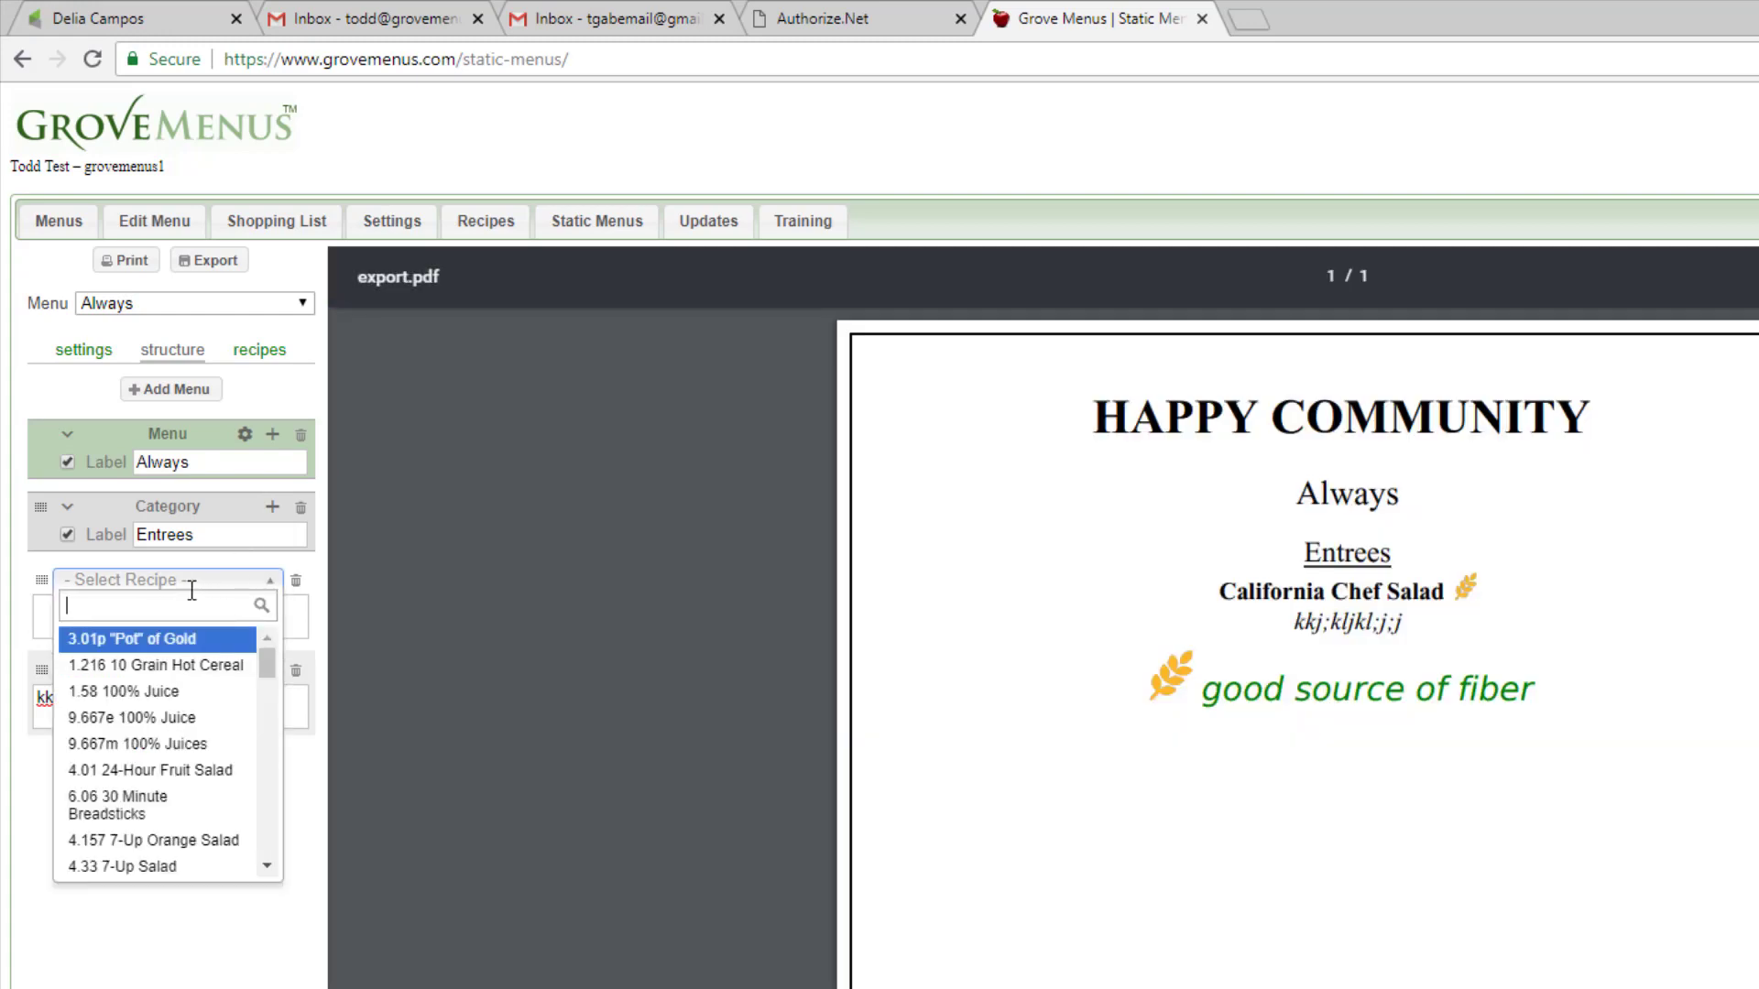
text(hamb)
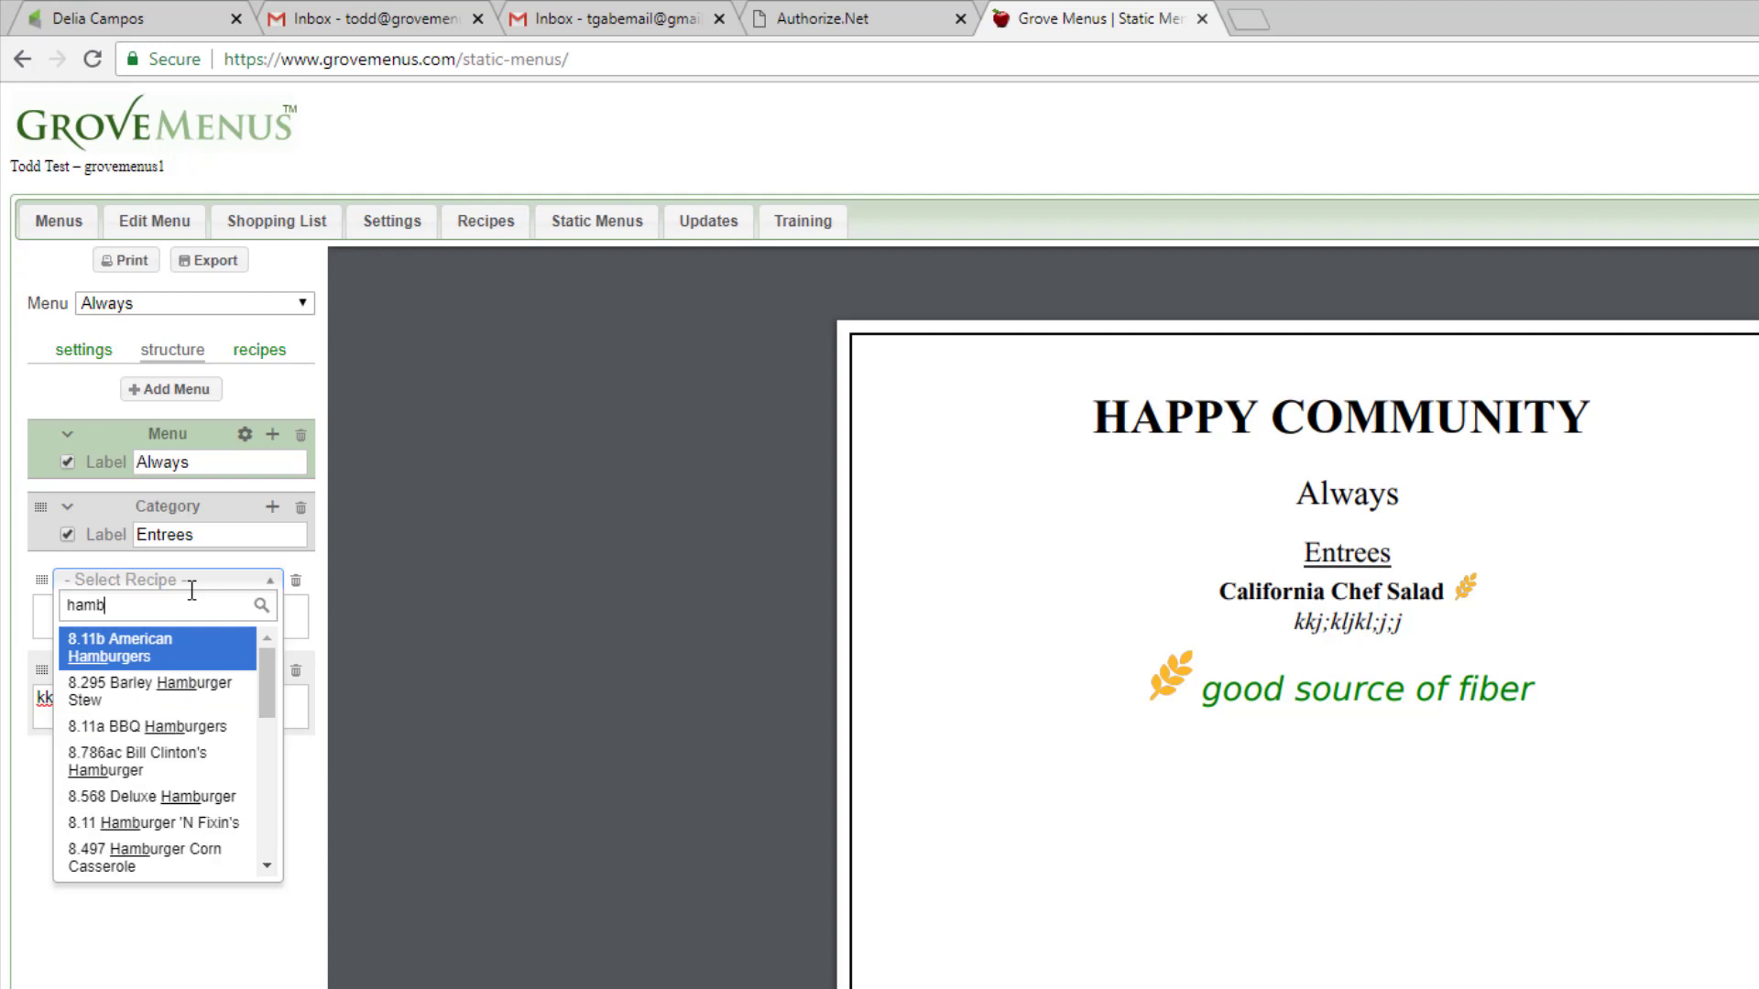
click(146, 657)
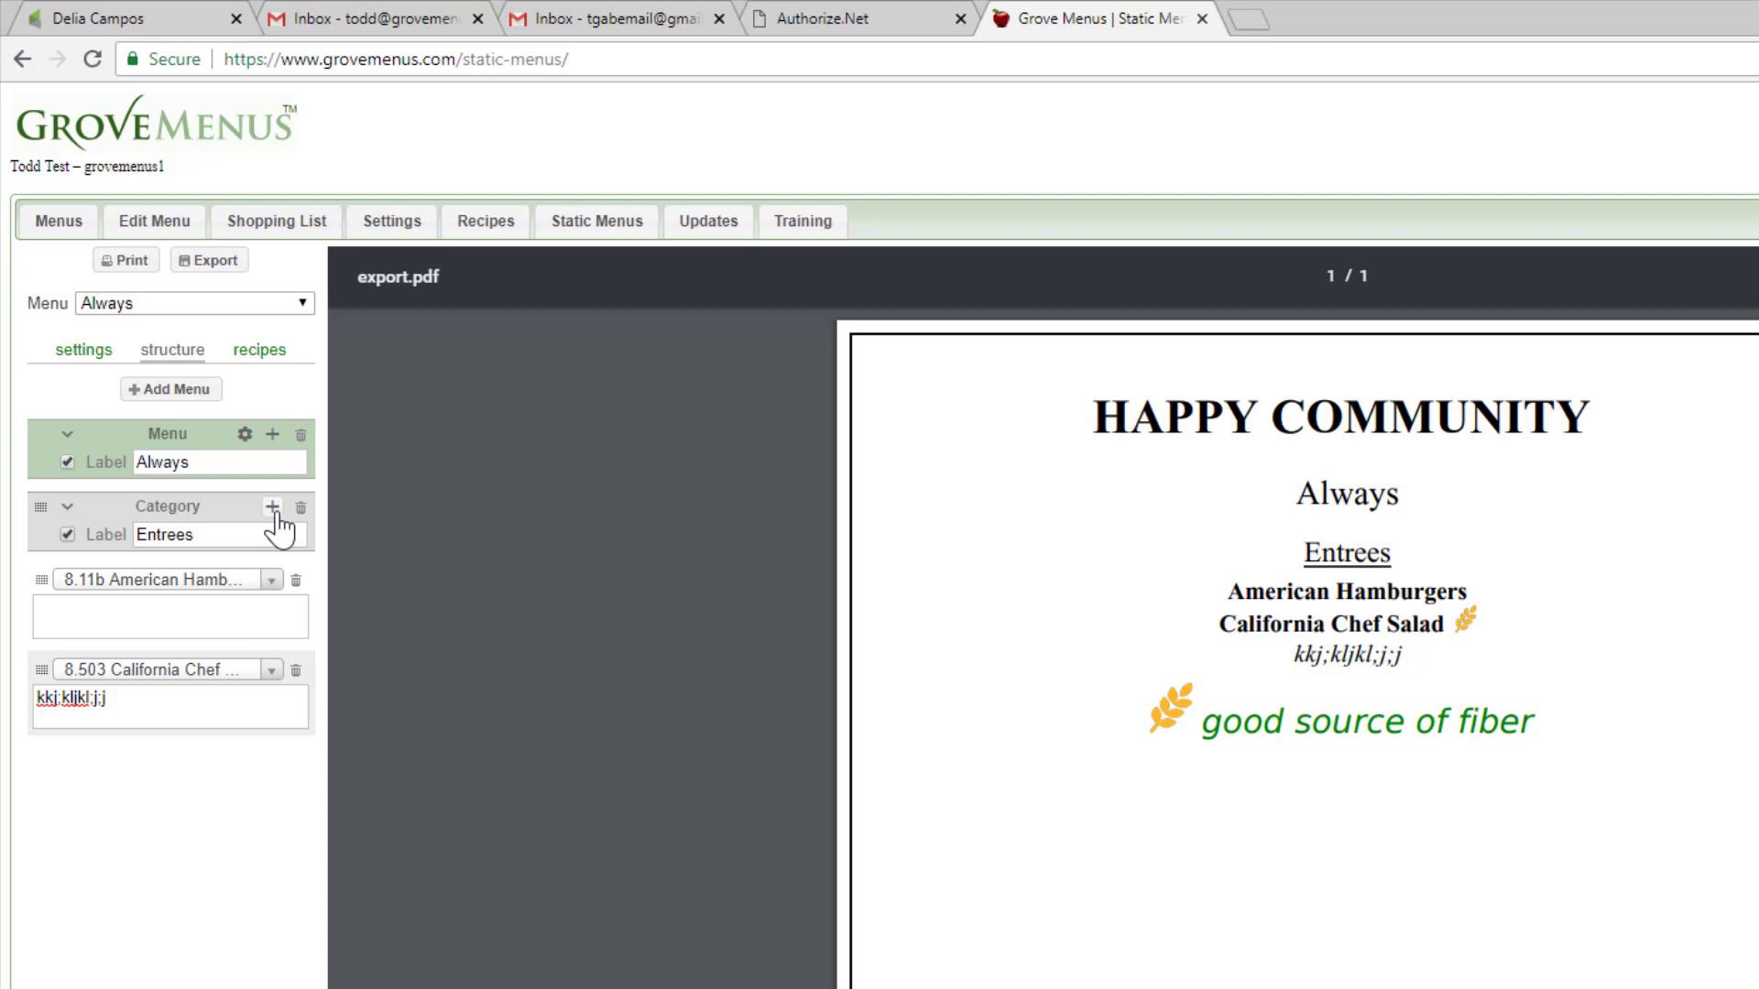
click(273, 508)
click(269, 581)
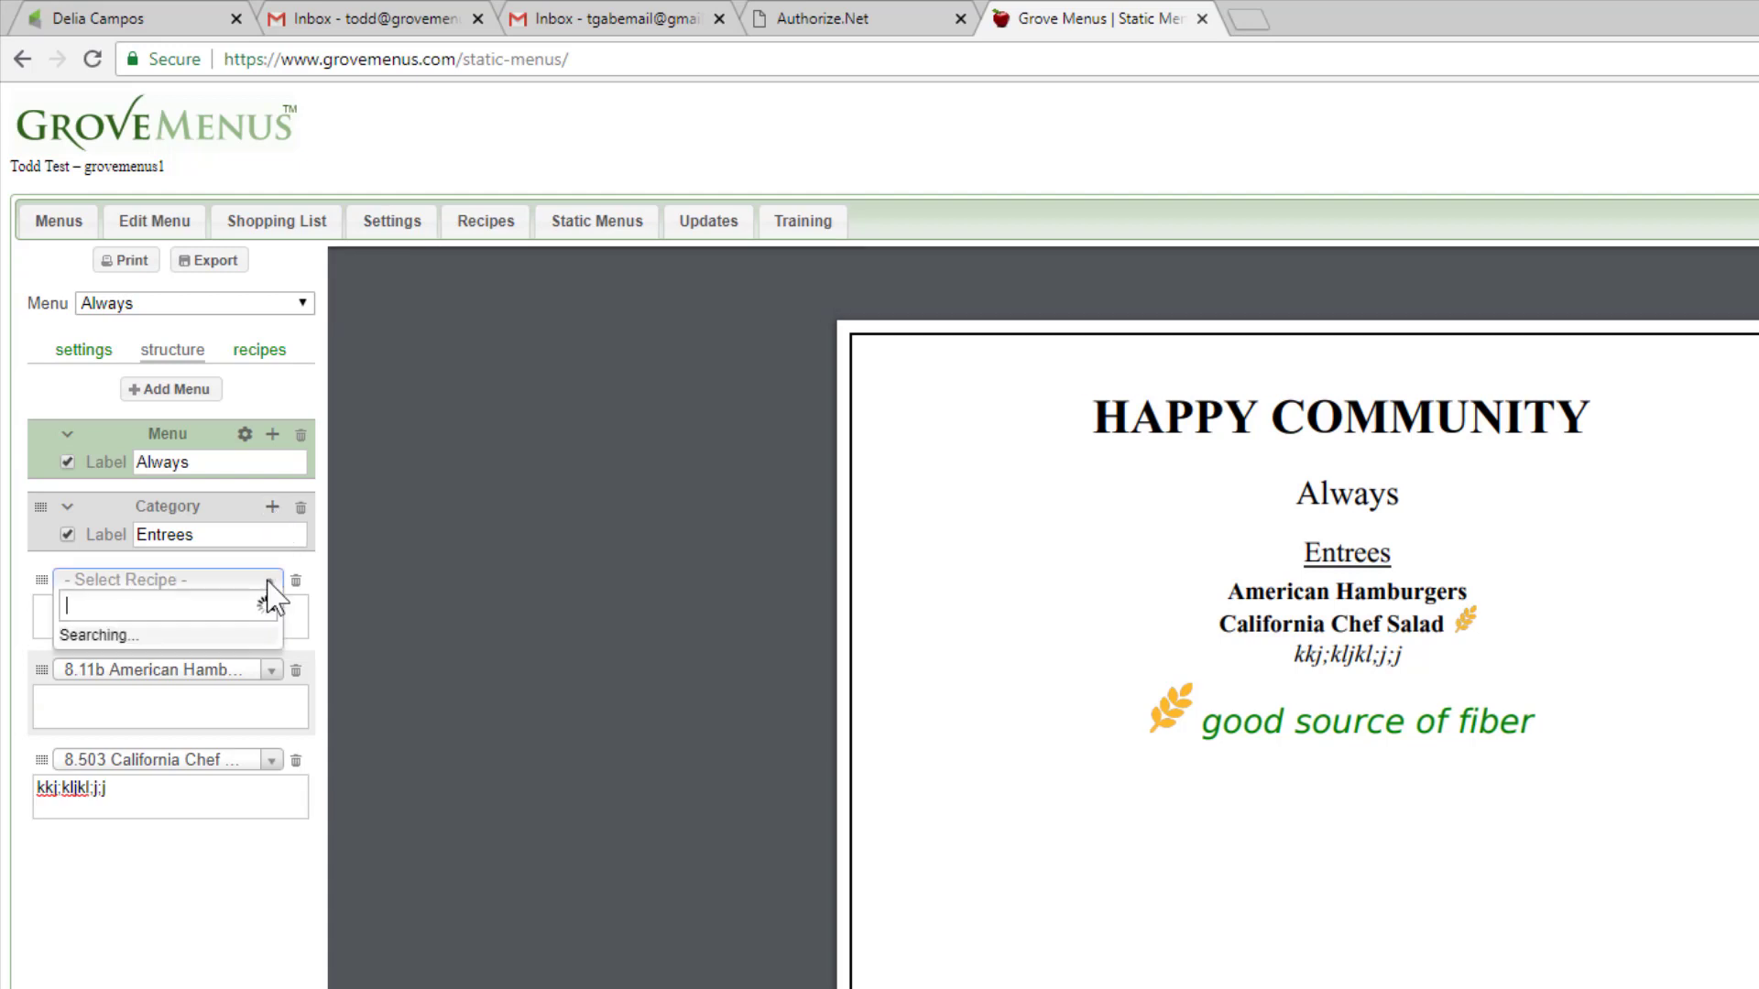
text(fish)
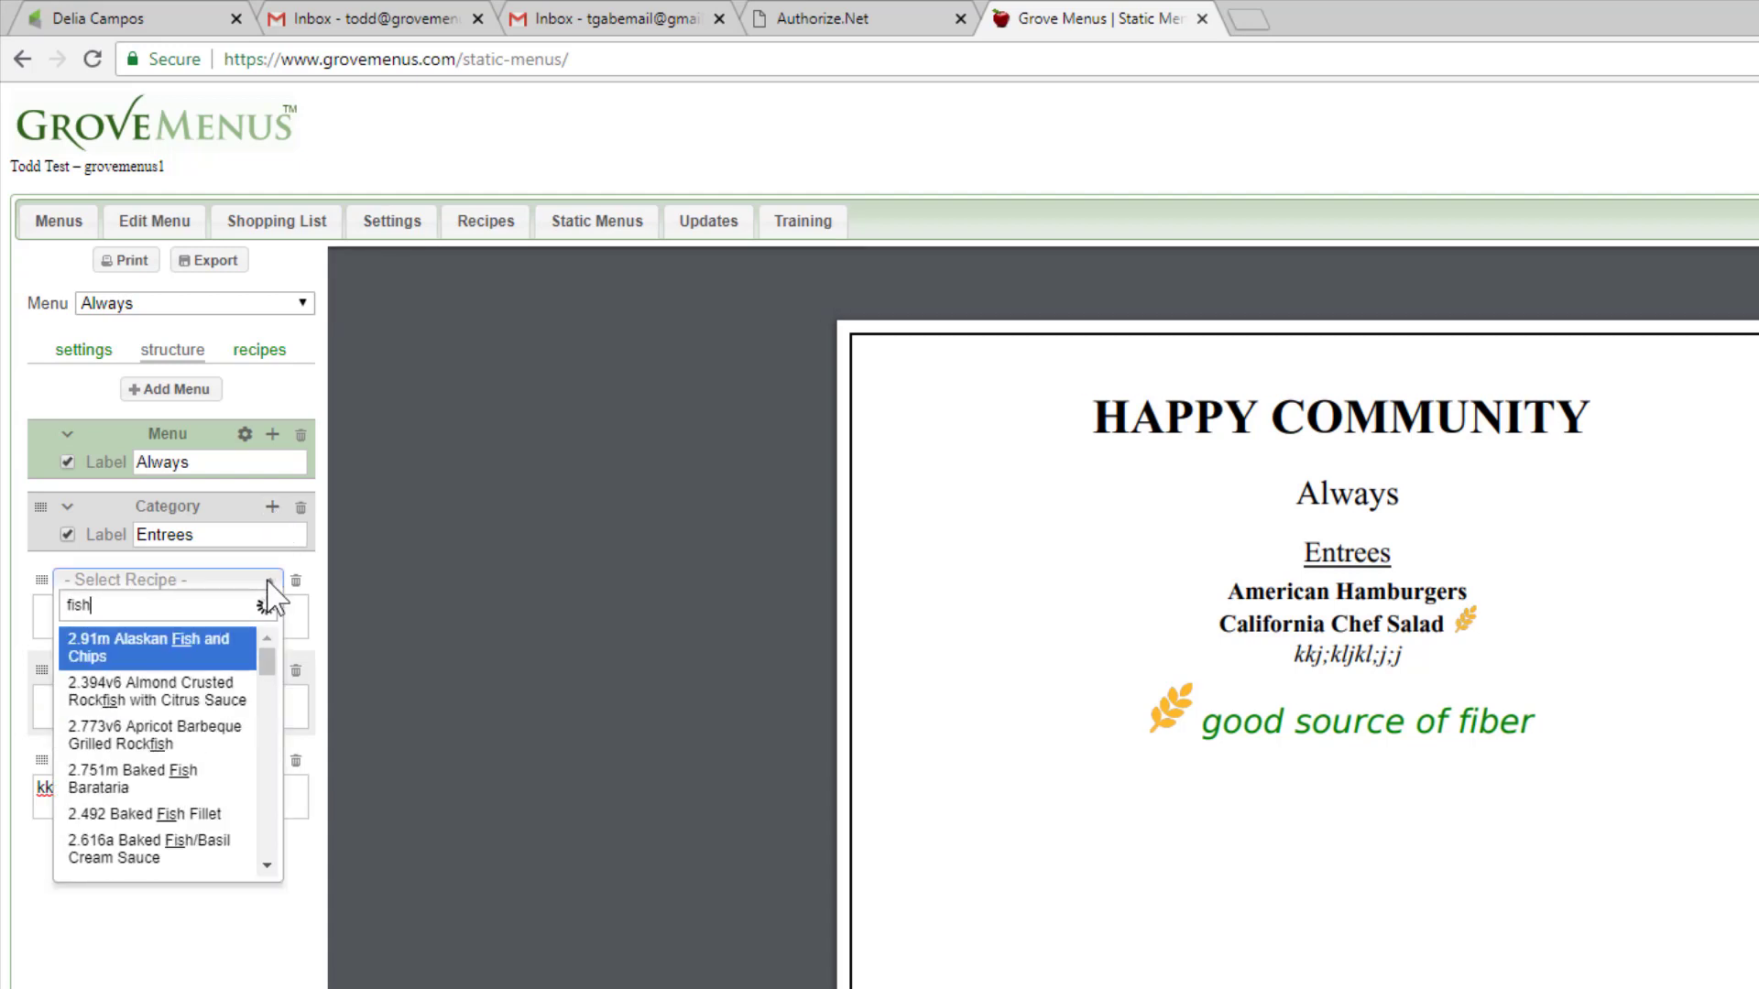
click(189, 694)
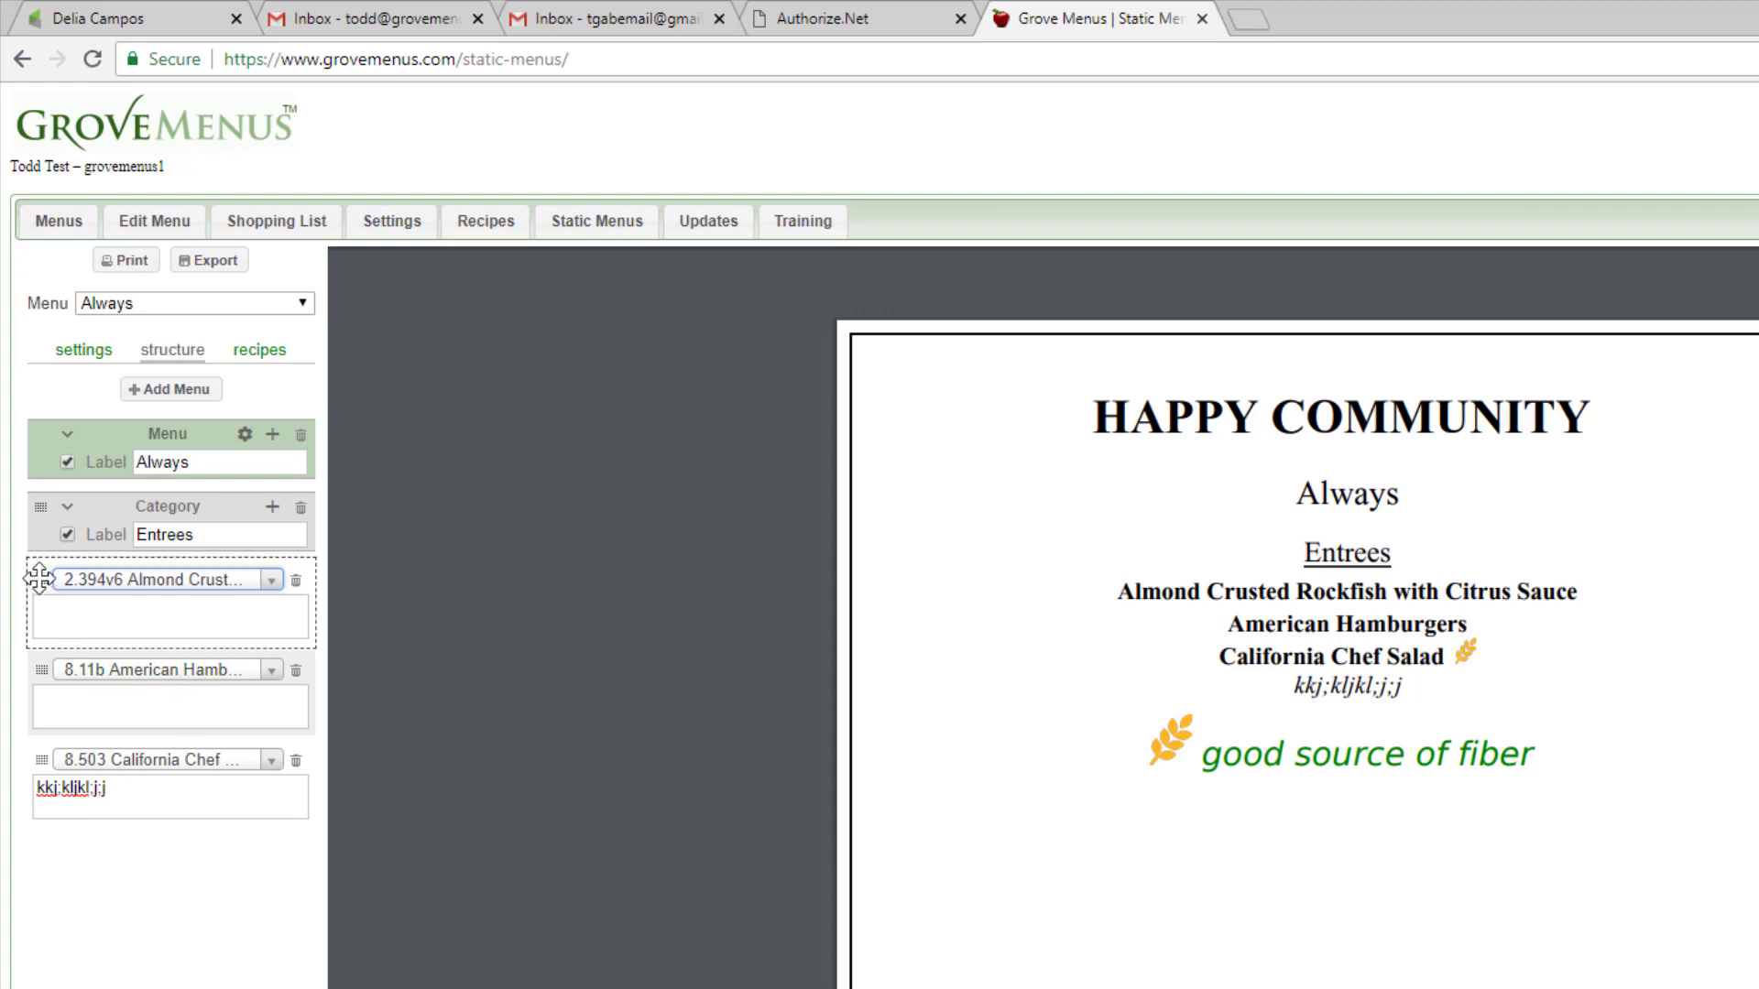
Drag the Almond Crusted Rockfish row below American Hamburgers in Entrees.
drag(40, 601, 54, 705)
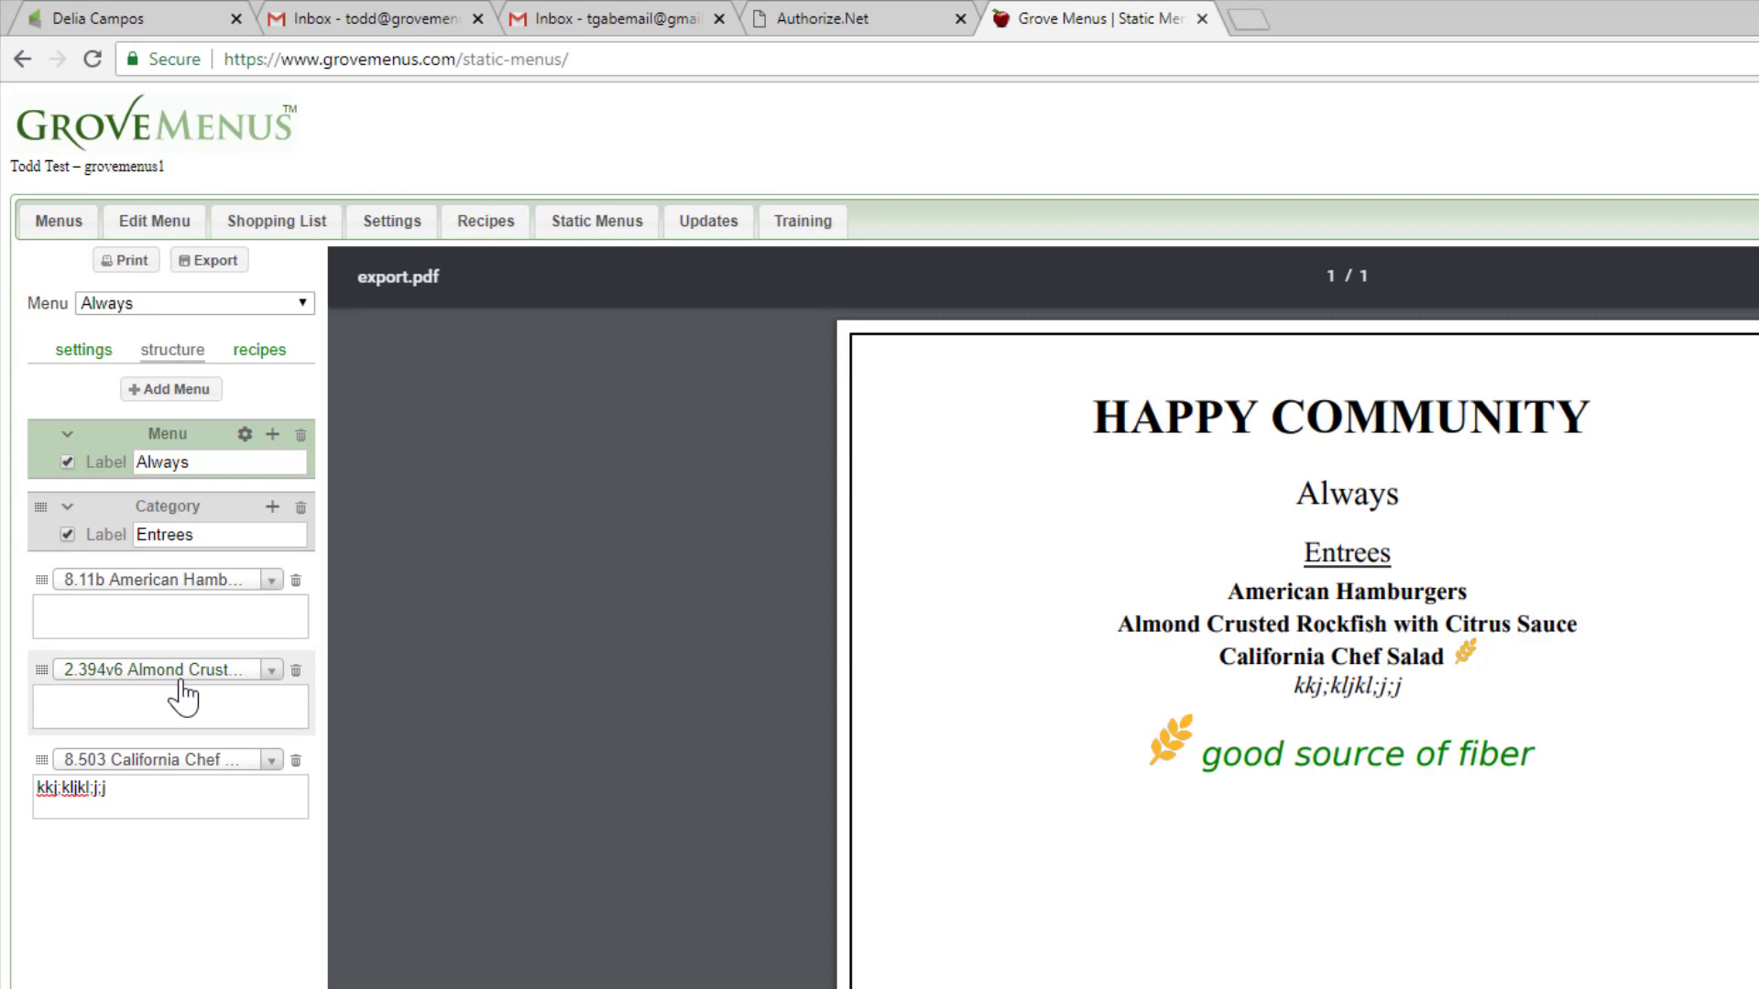
Add a category labelled Sides and give it Cottage Cheese via a 'cott' search.
click(272, 435)
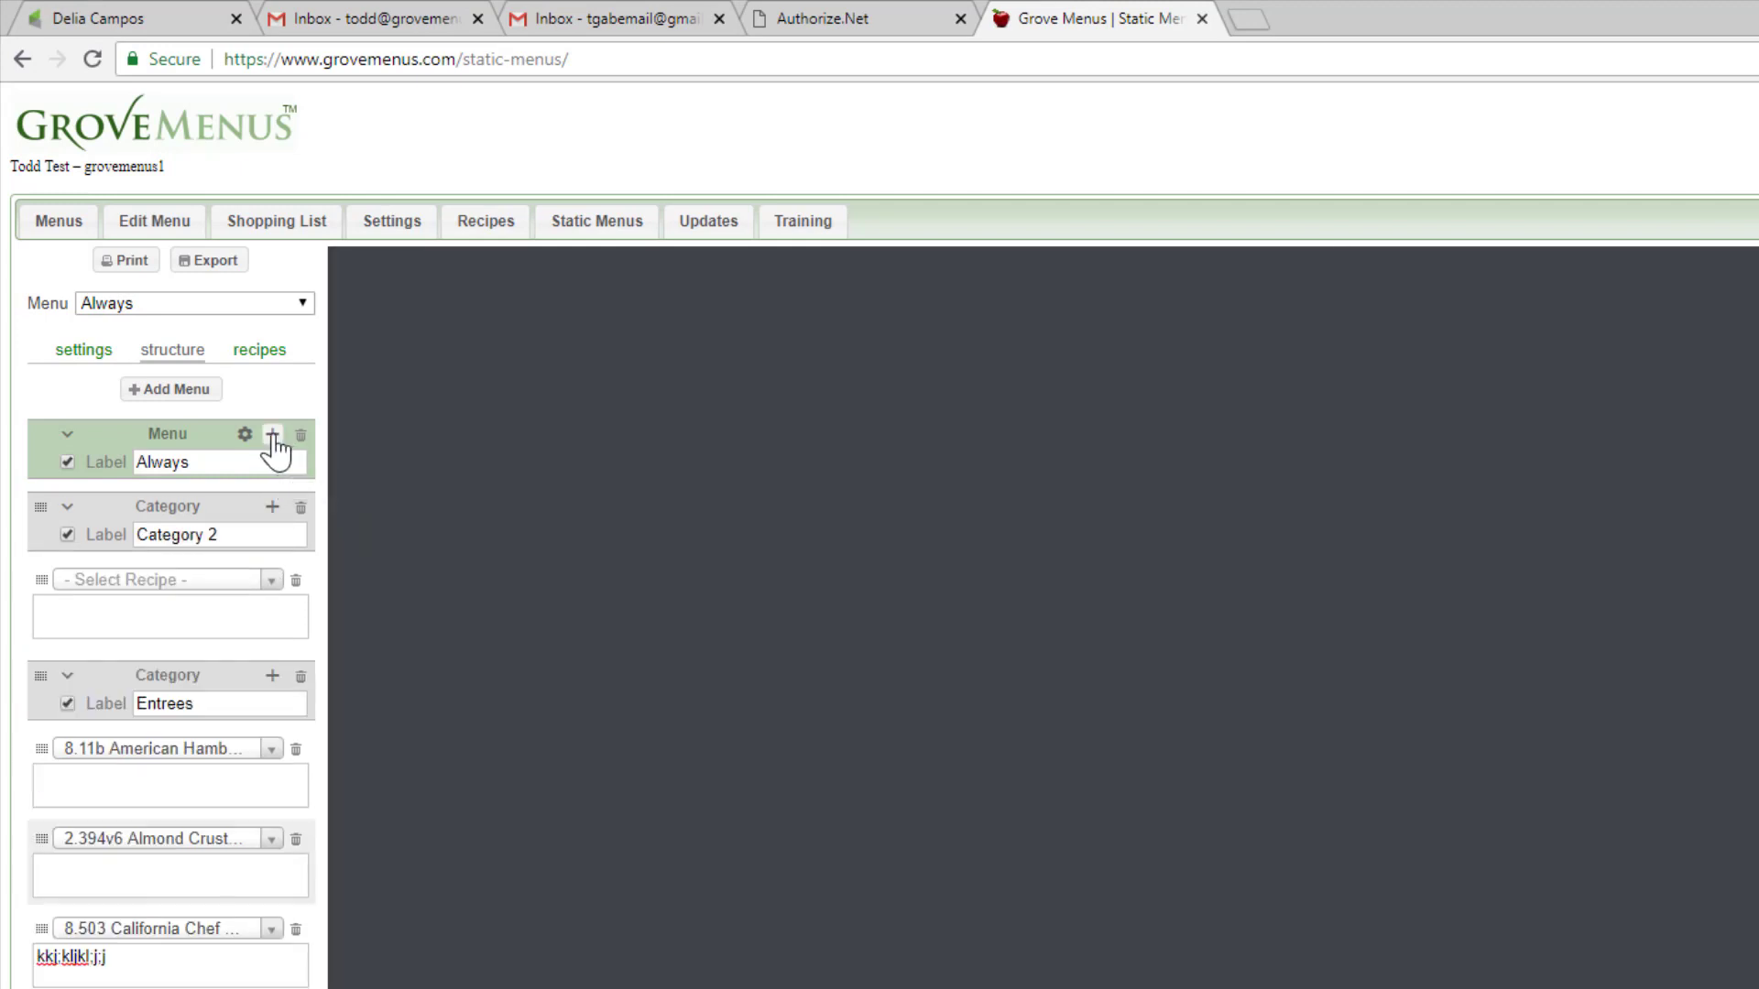
click(239, 542)
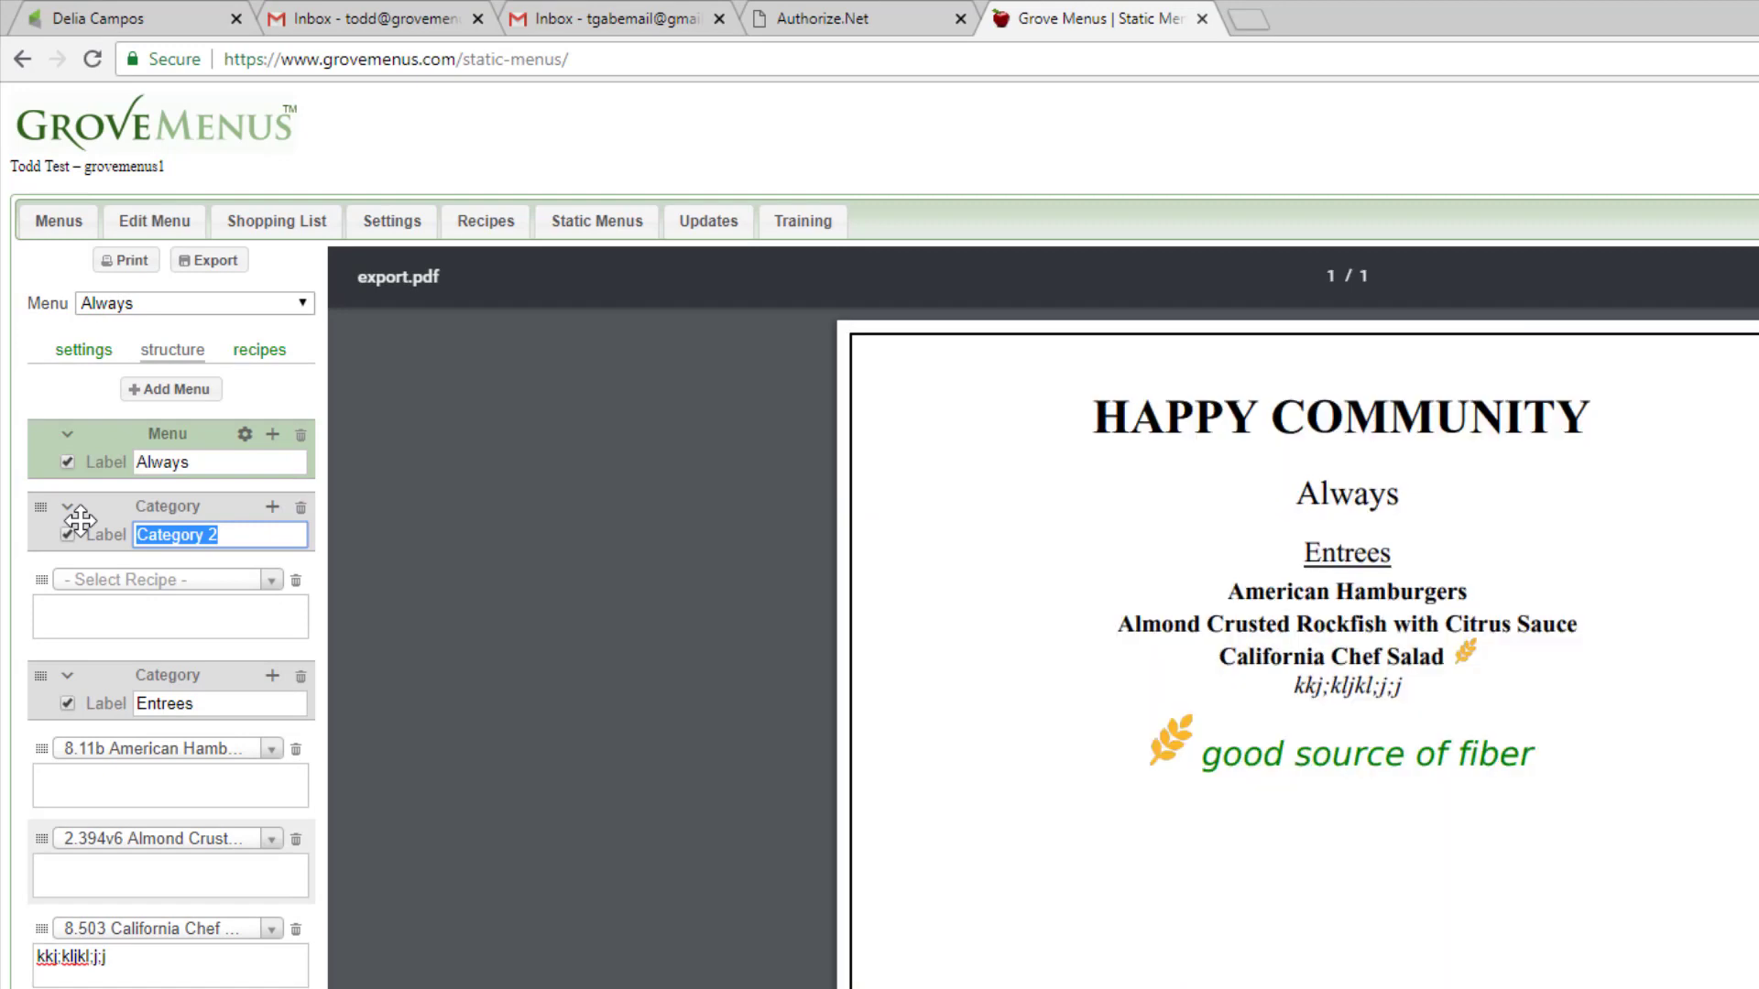
text(S)
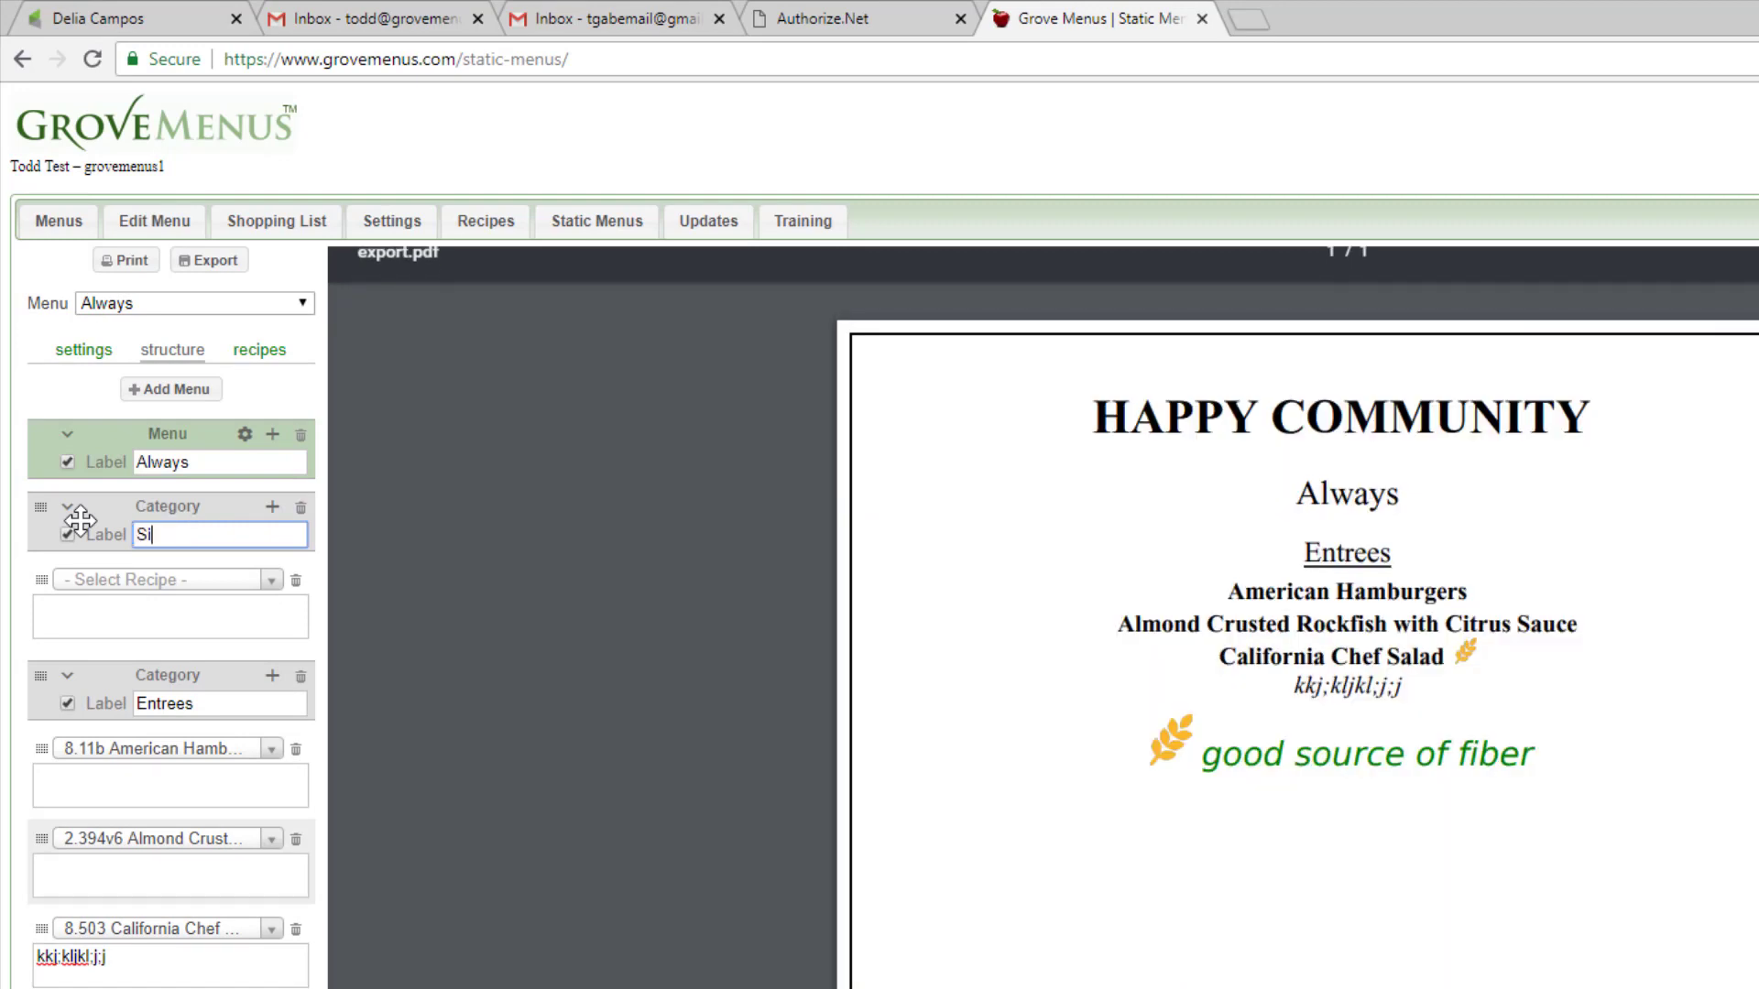
text(ides)
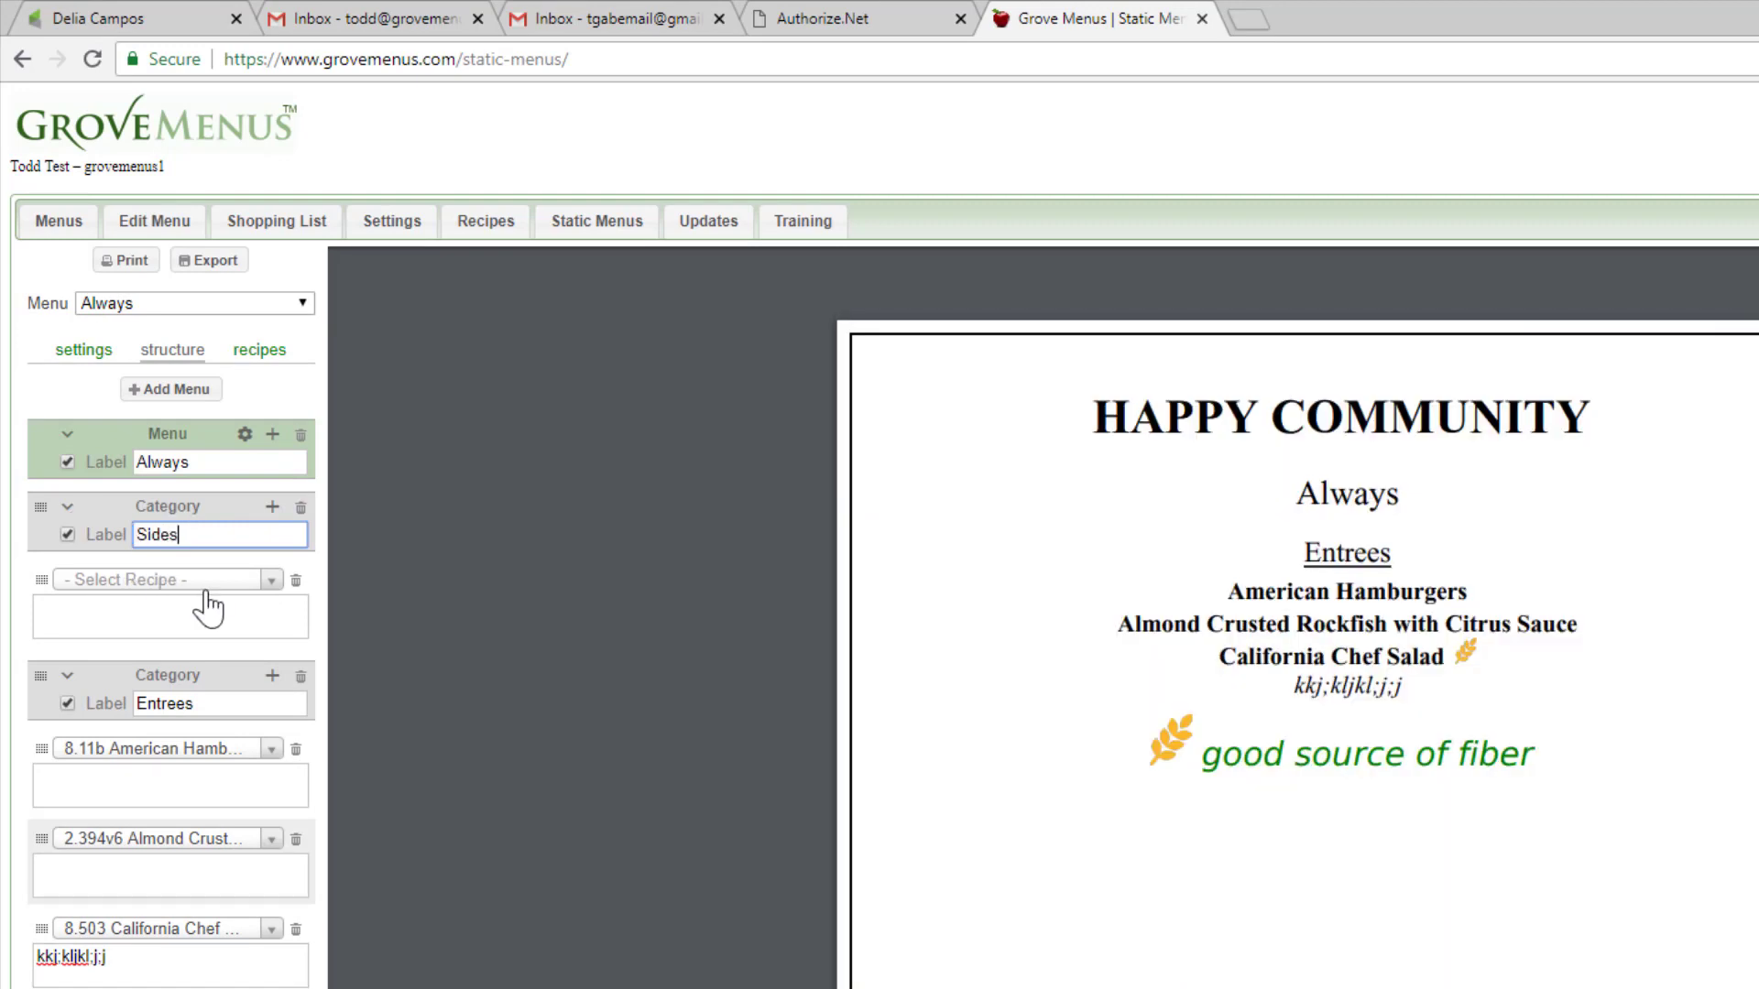
click(271, 580)
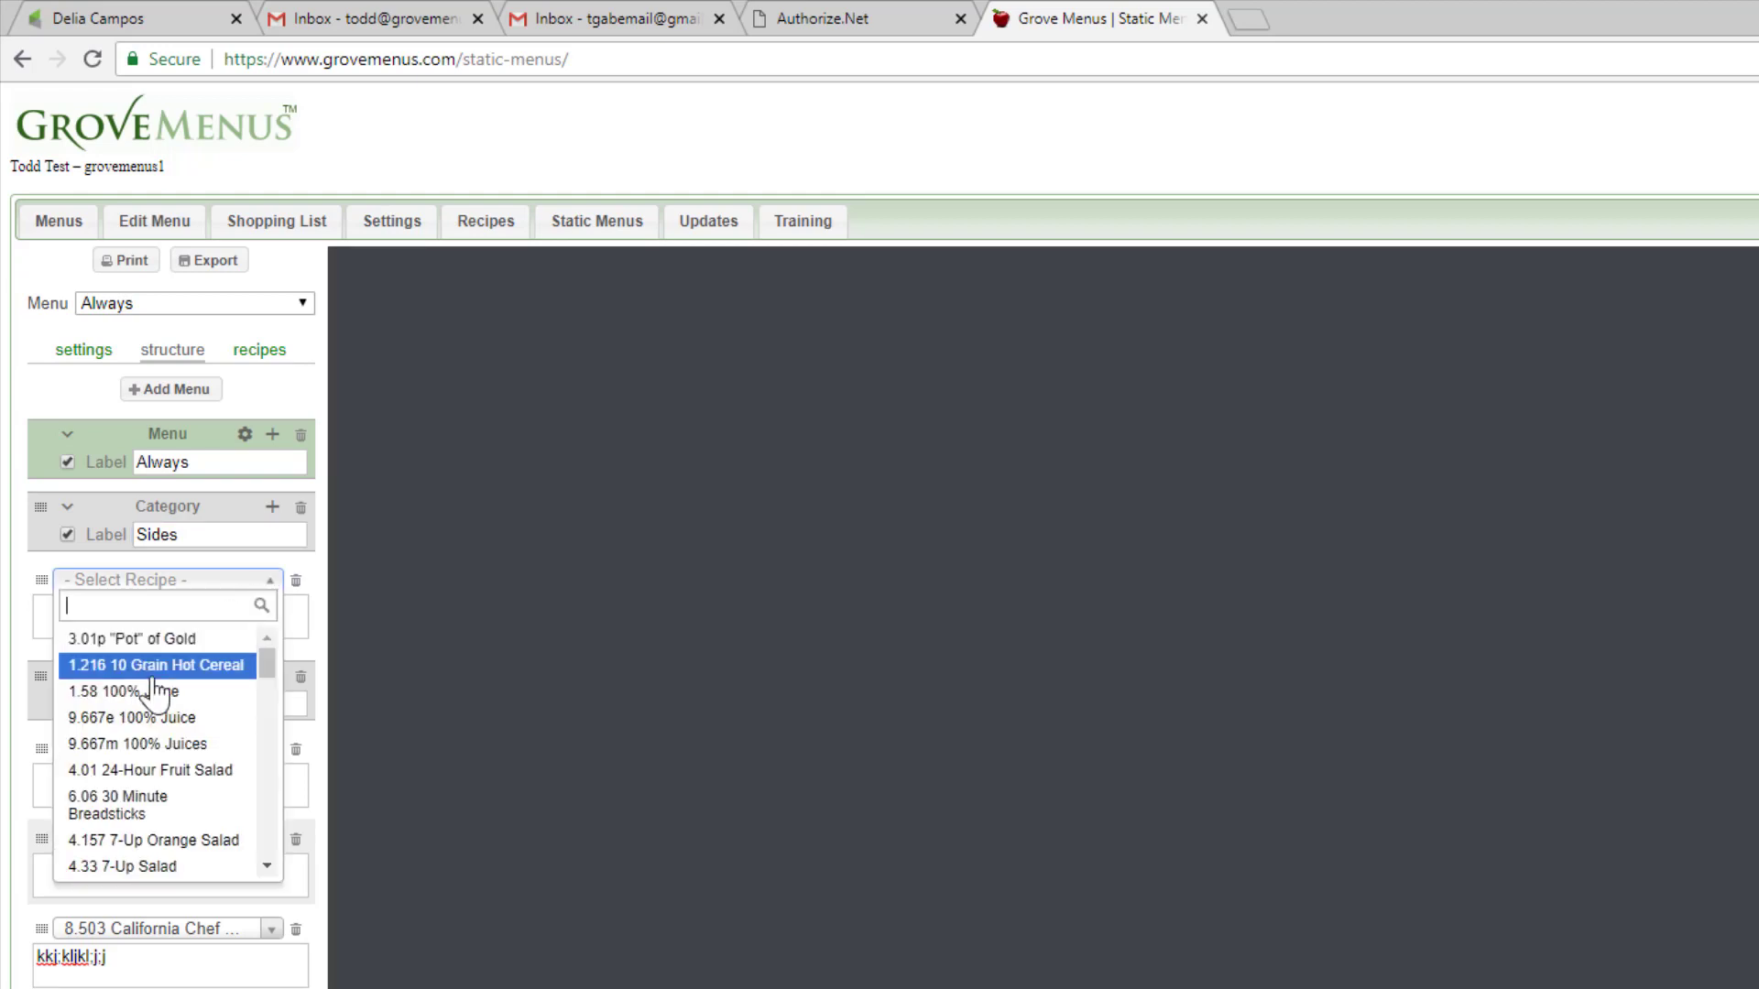
text(cott)
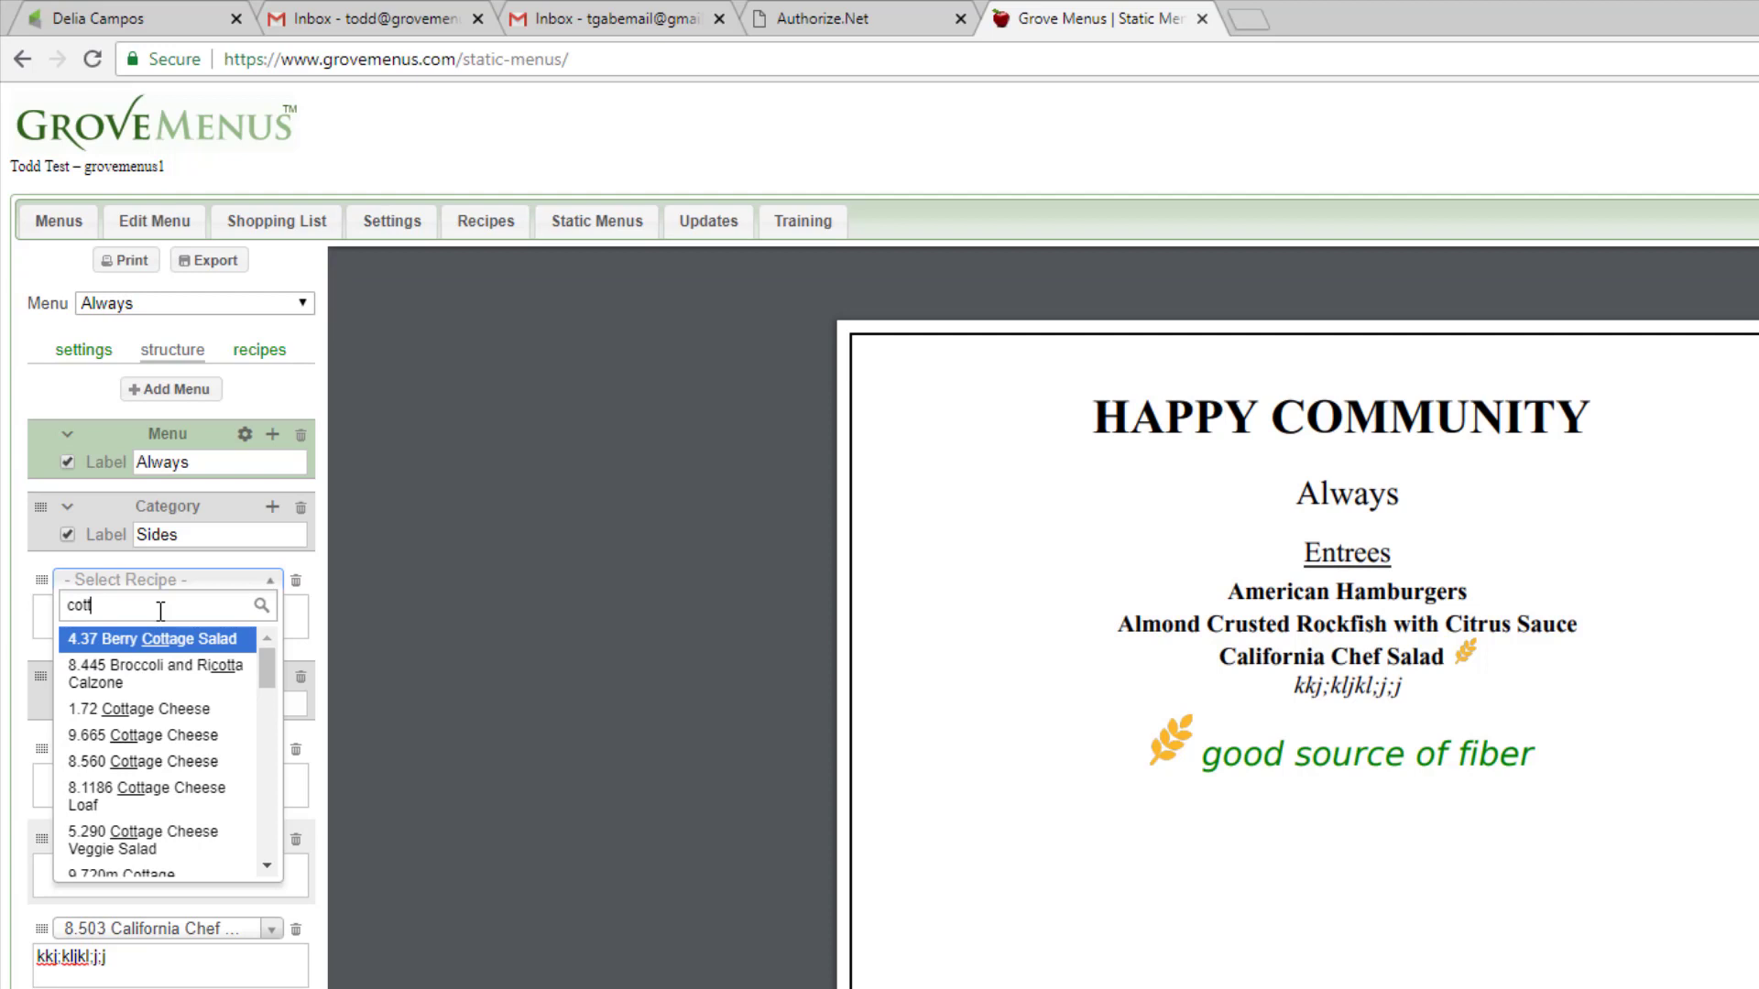
click(157, 710)
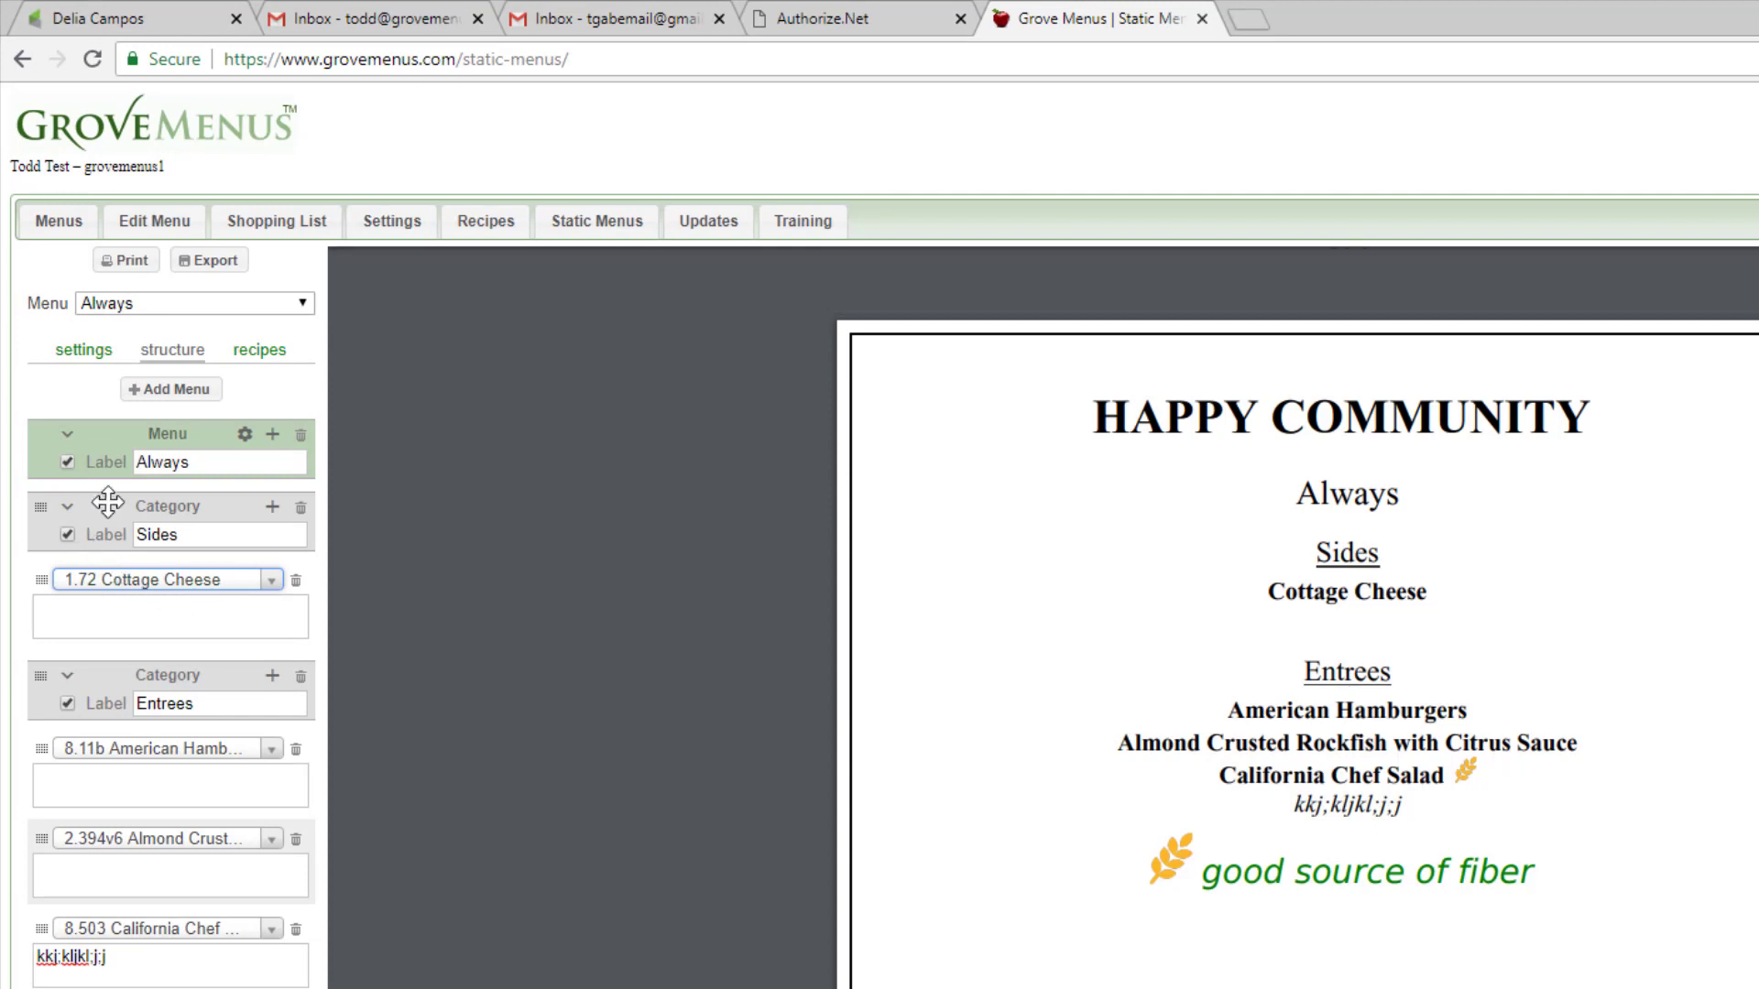
Move the Sides block below Entrees and uncheck Menu Label to hide the Always heading.
drag(108, 505, 70, 974)
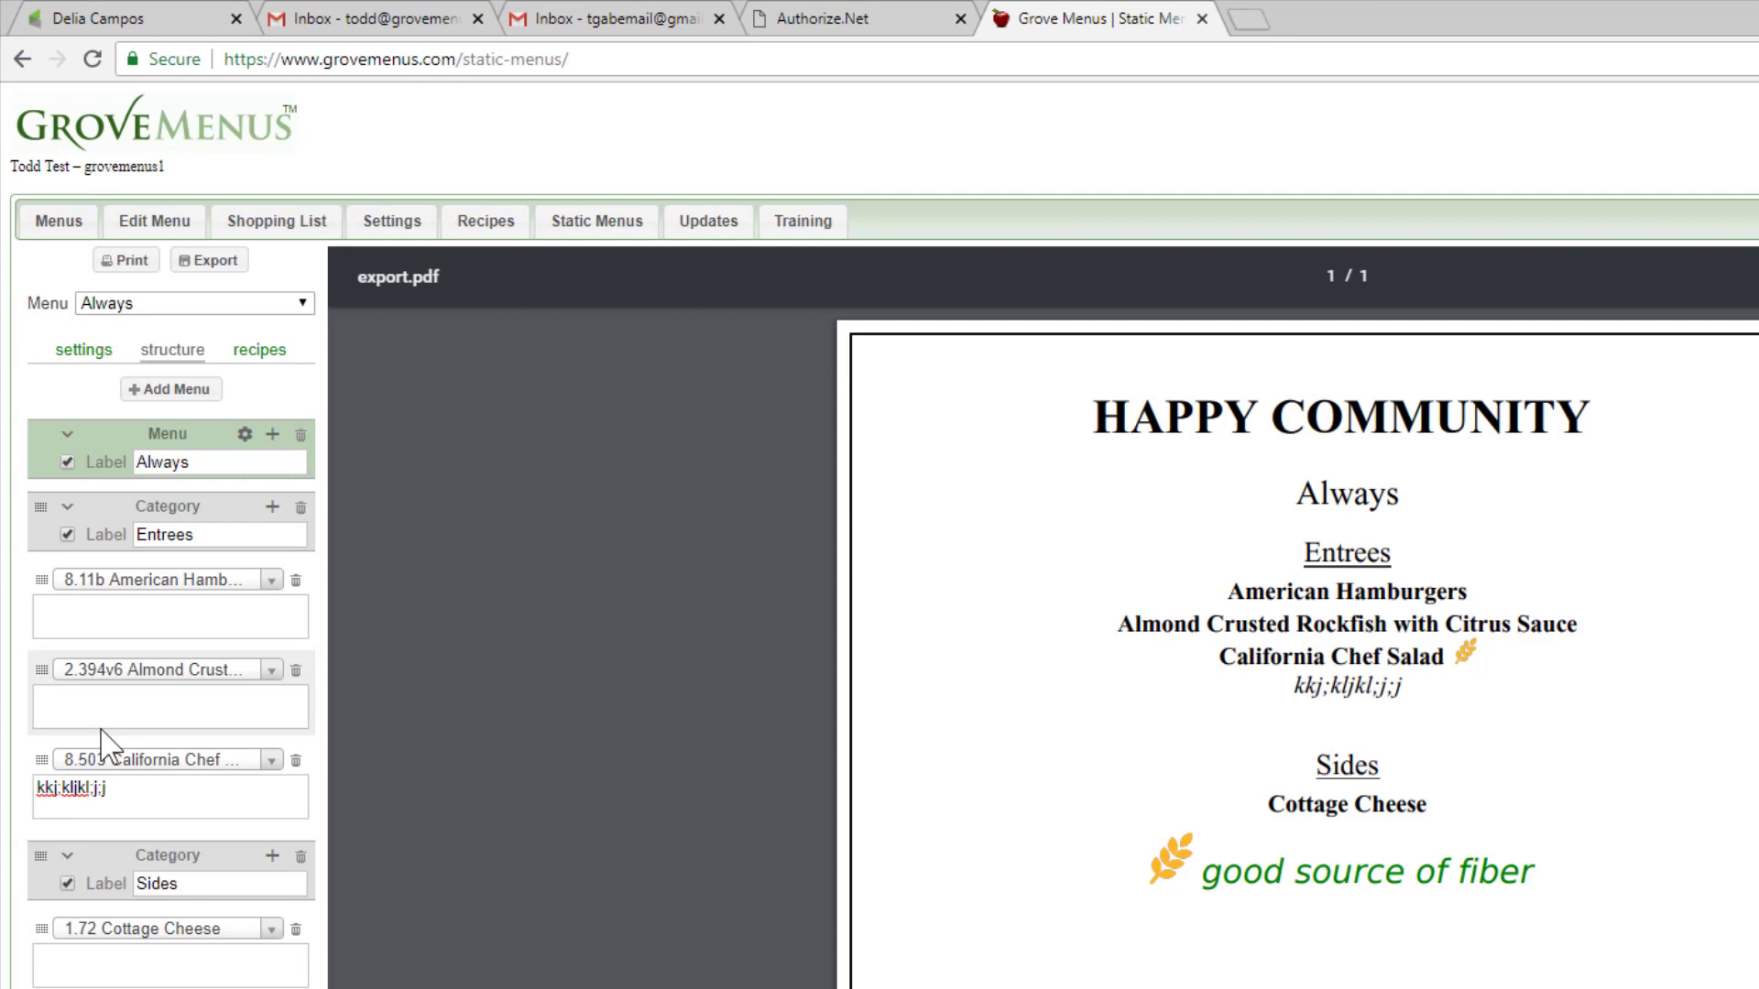
click(69, 436)
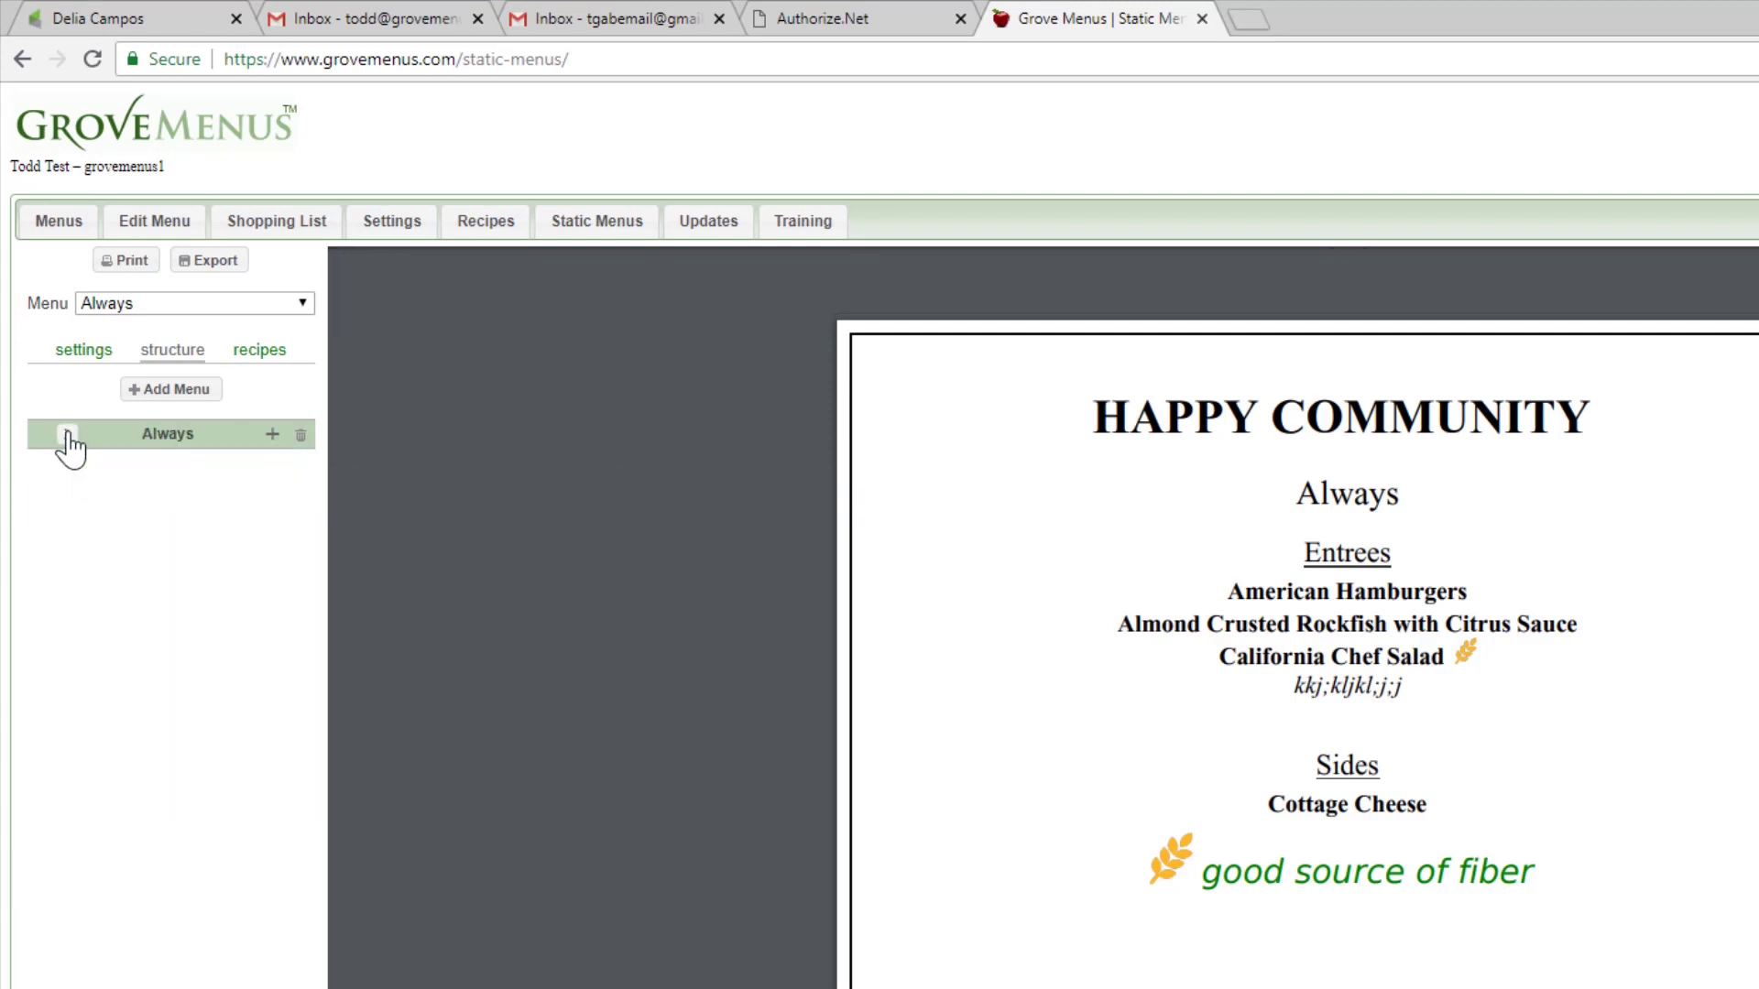
click(67, 434)
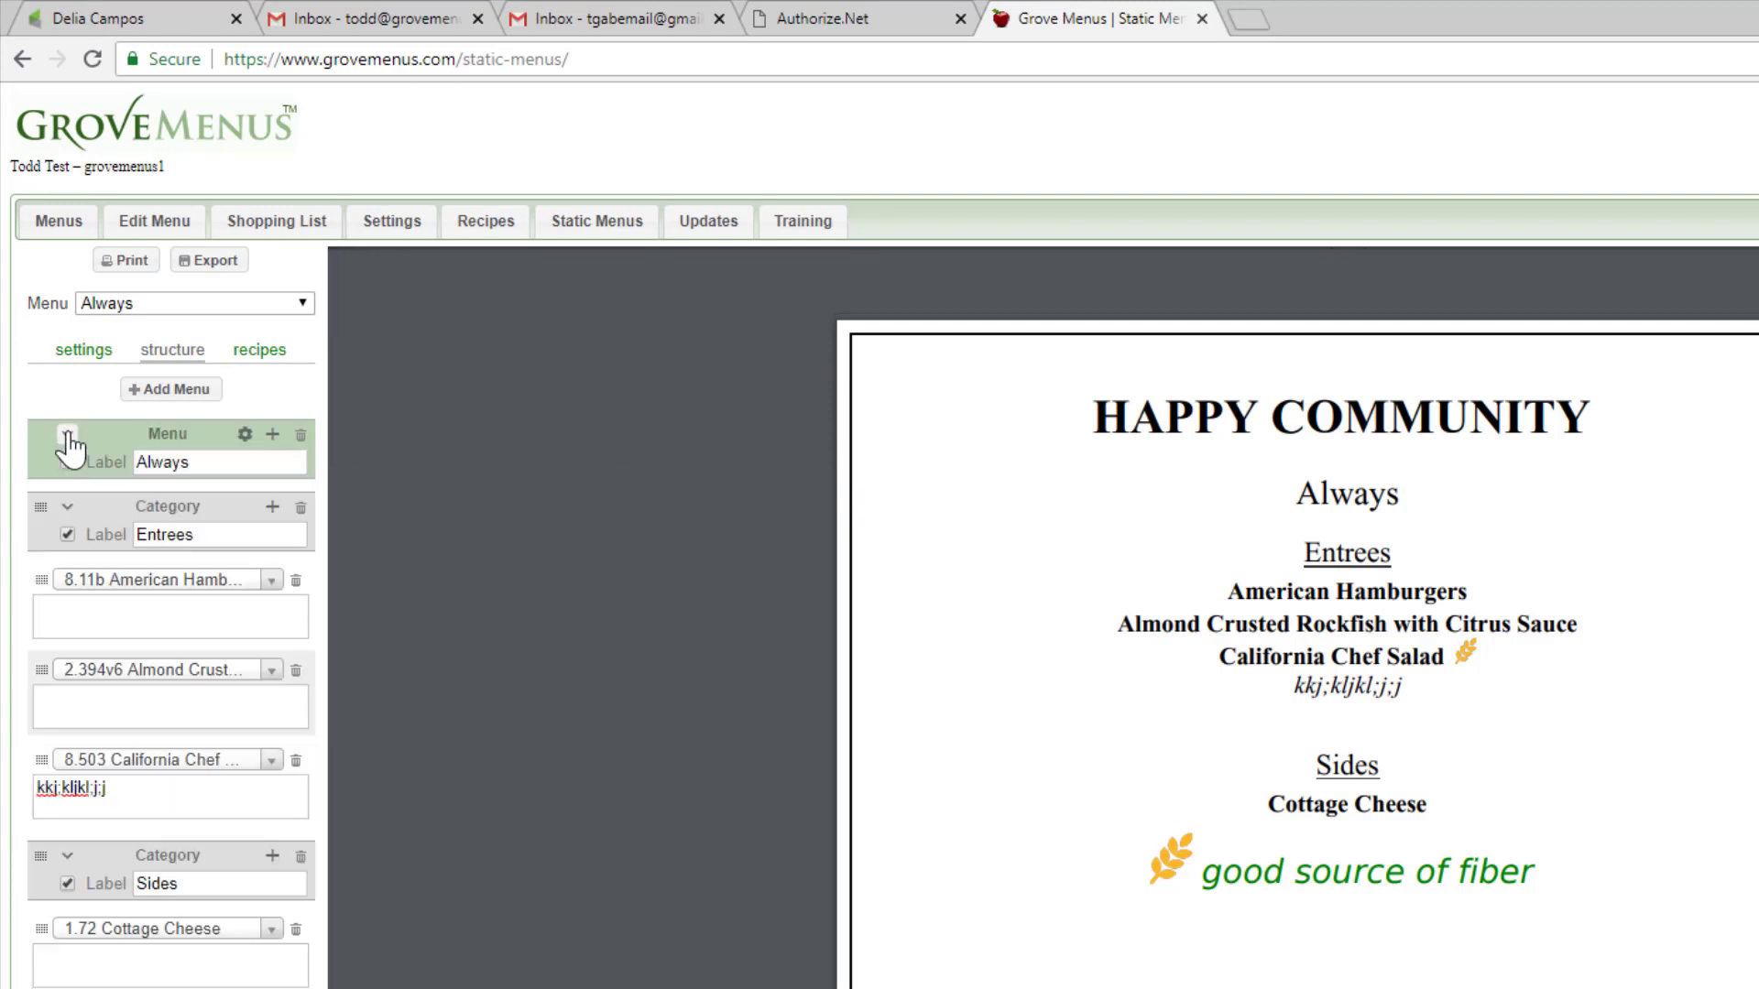
click(69, 508)
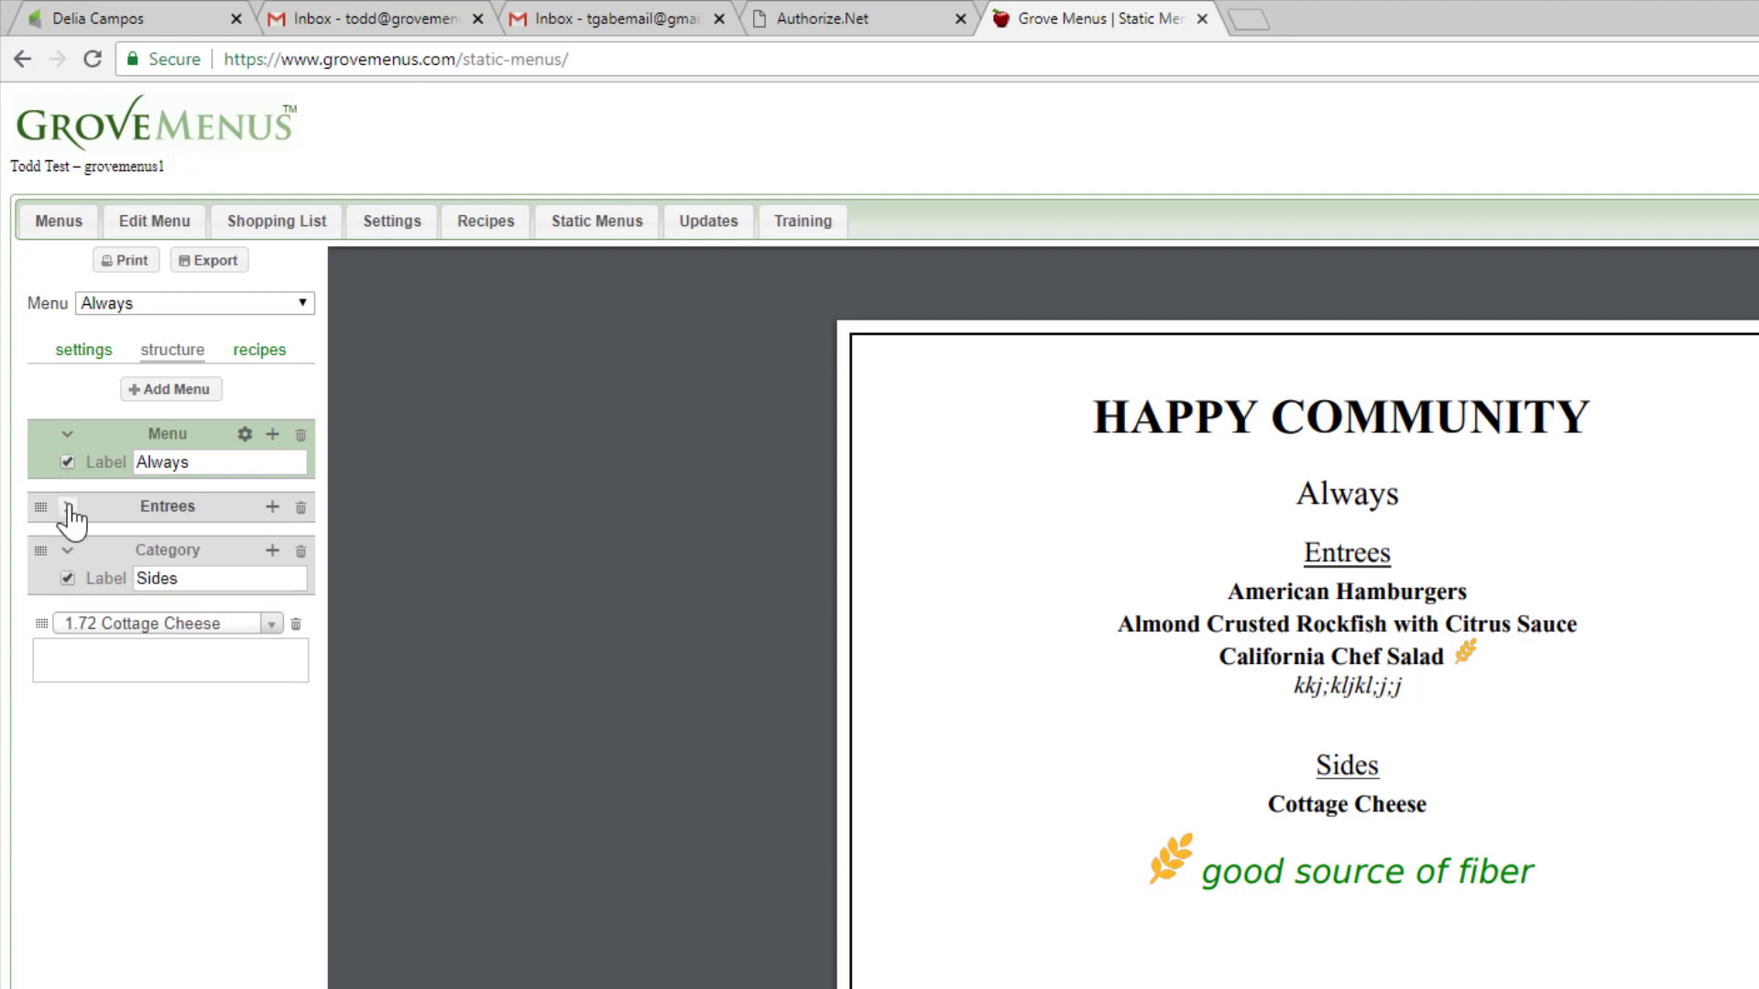
click(69, 508)
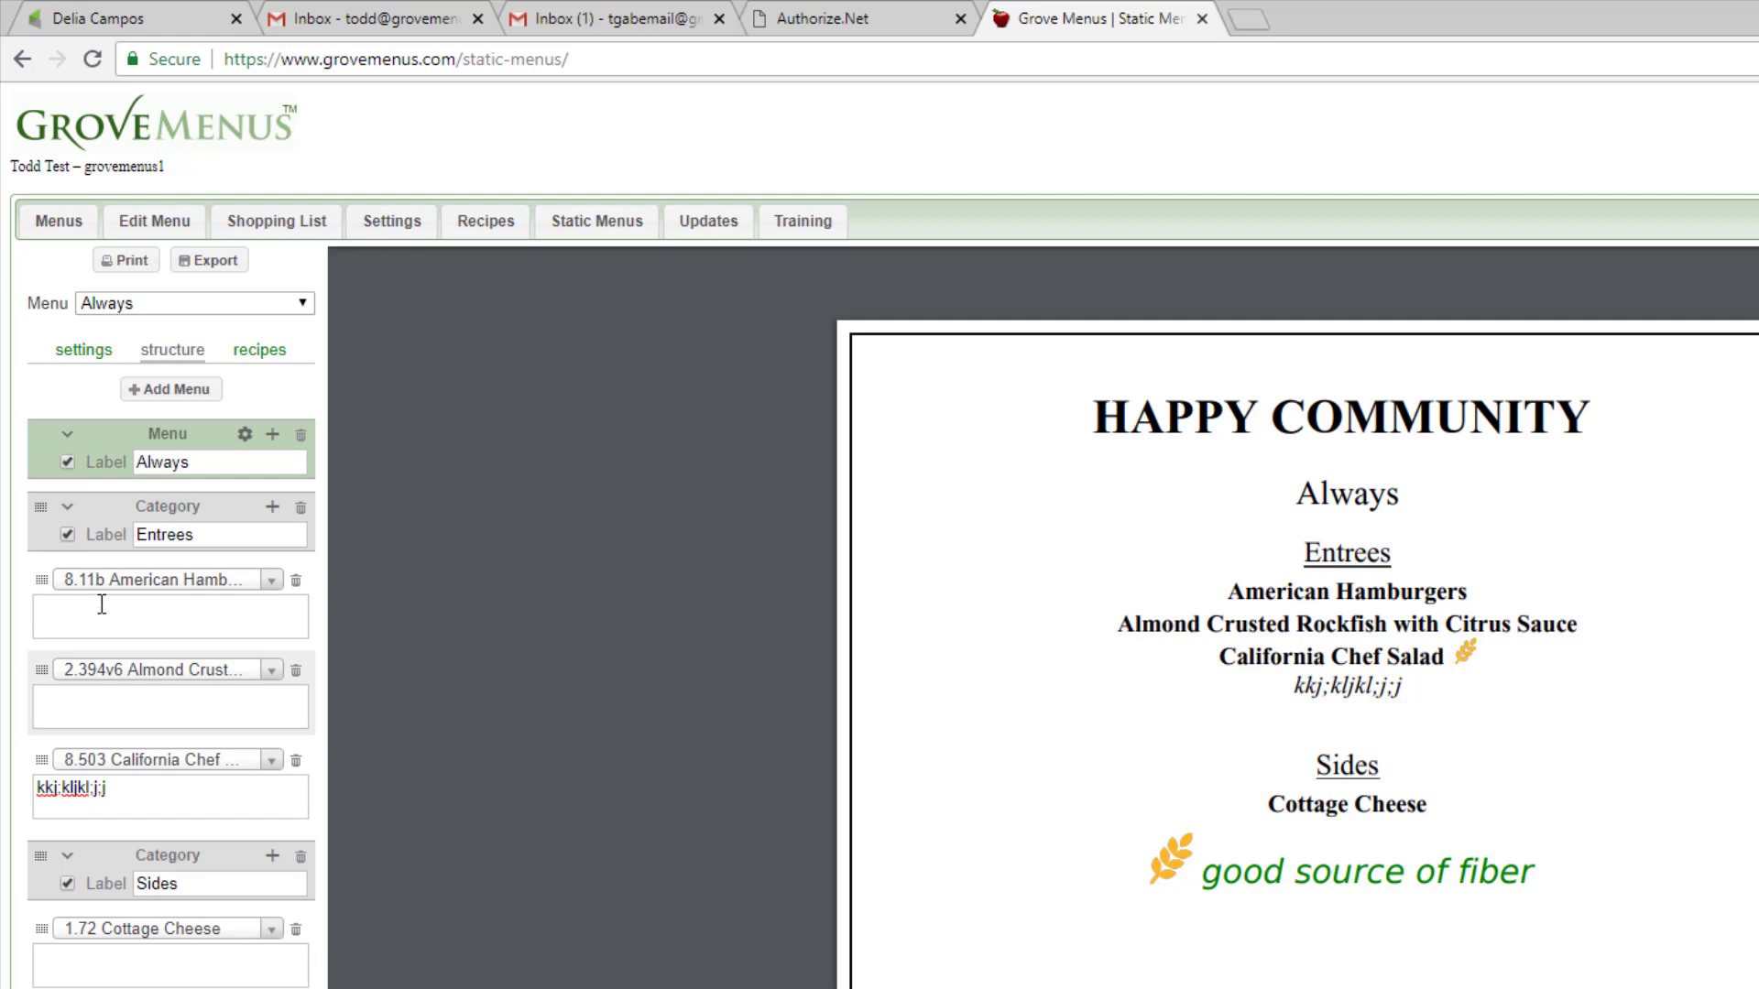
click(68, 463)
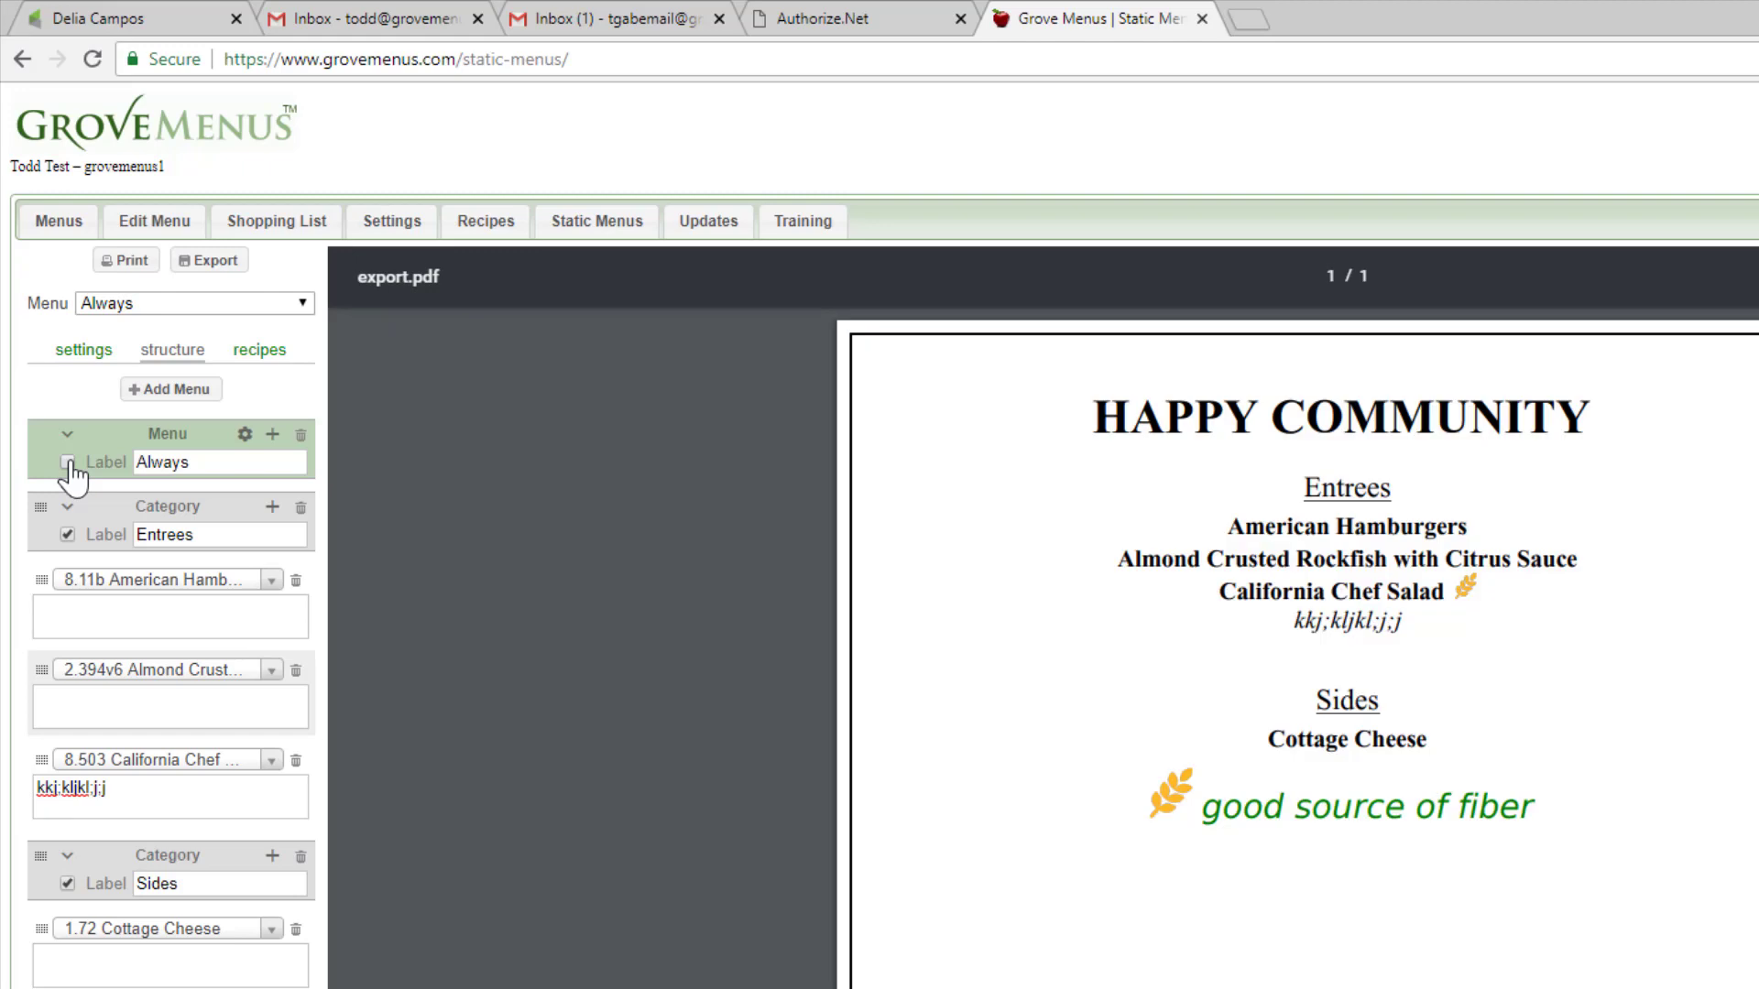
Tick American Hamburgers and Almond Crusted Rockfish in recipes and set hamburgers quantity to 5.
click(282, 354)
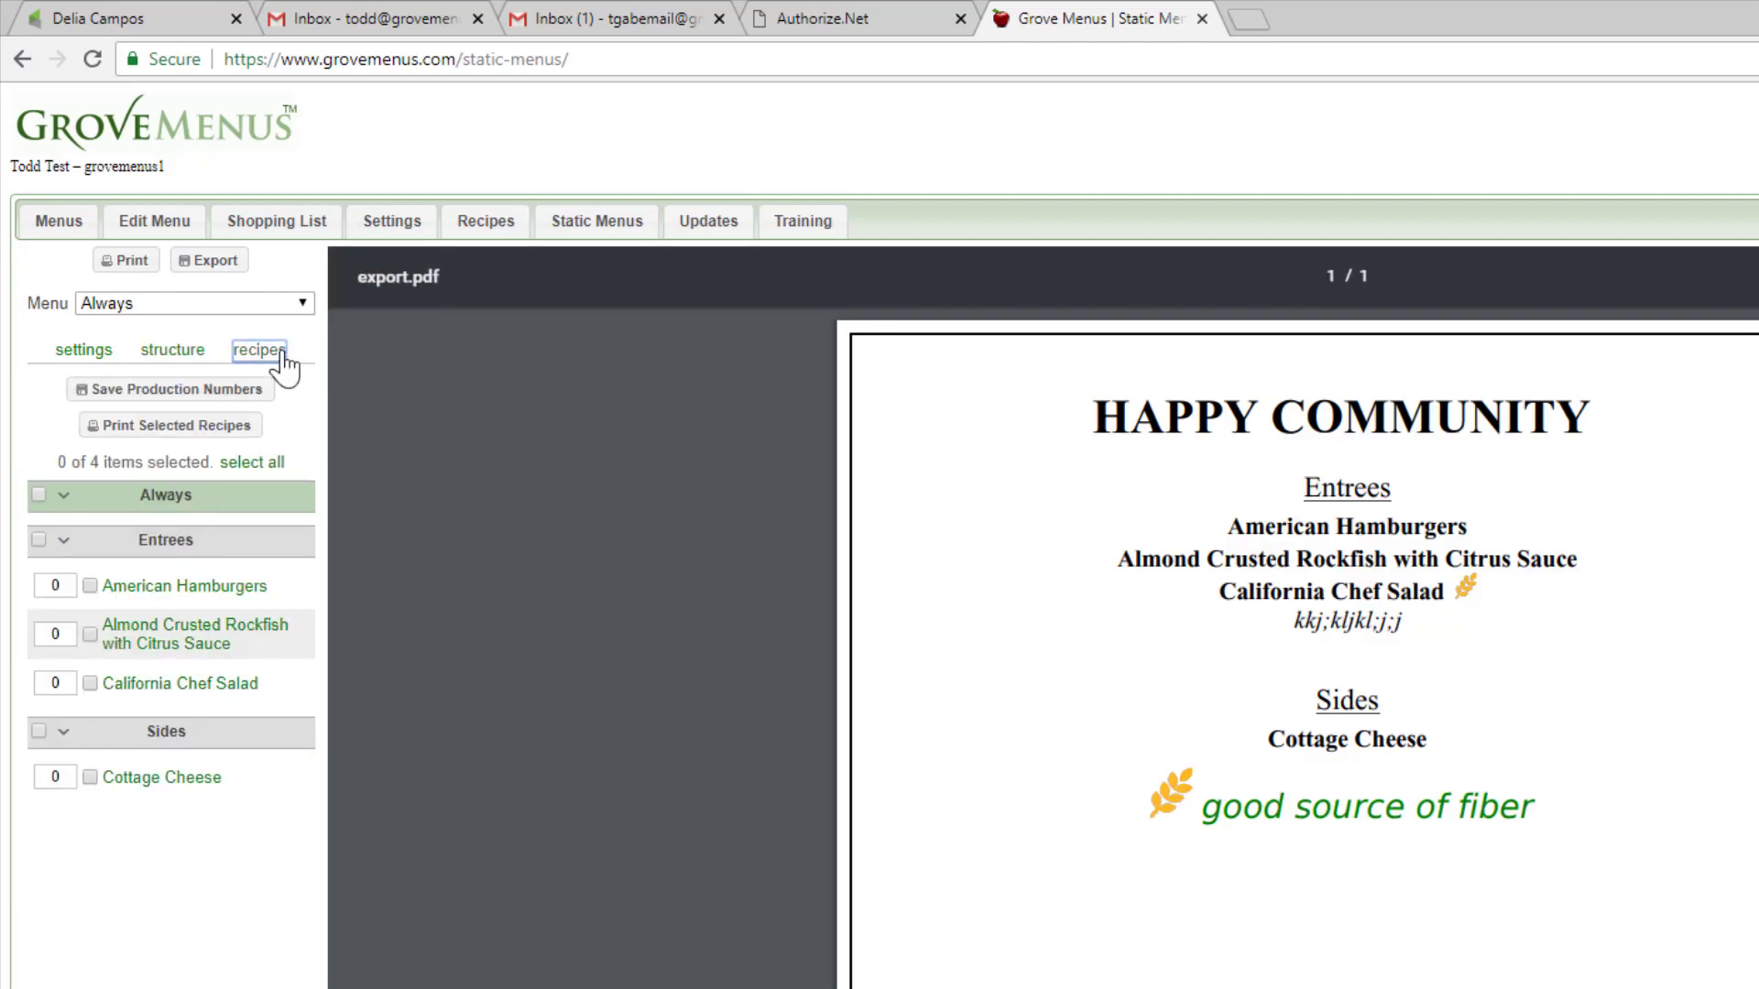
click(90, 586)
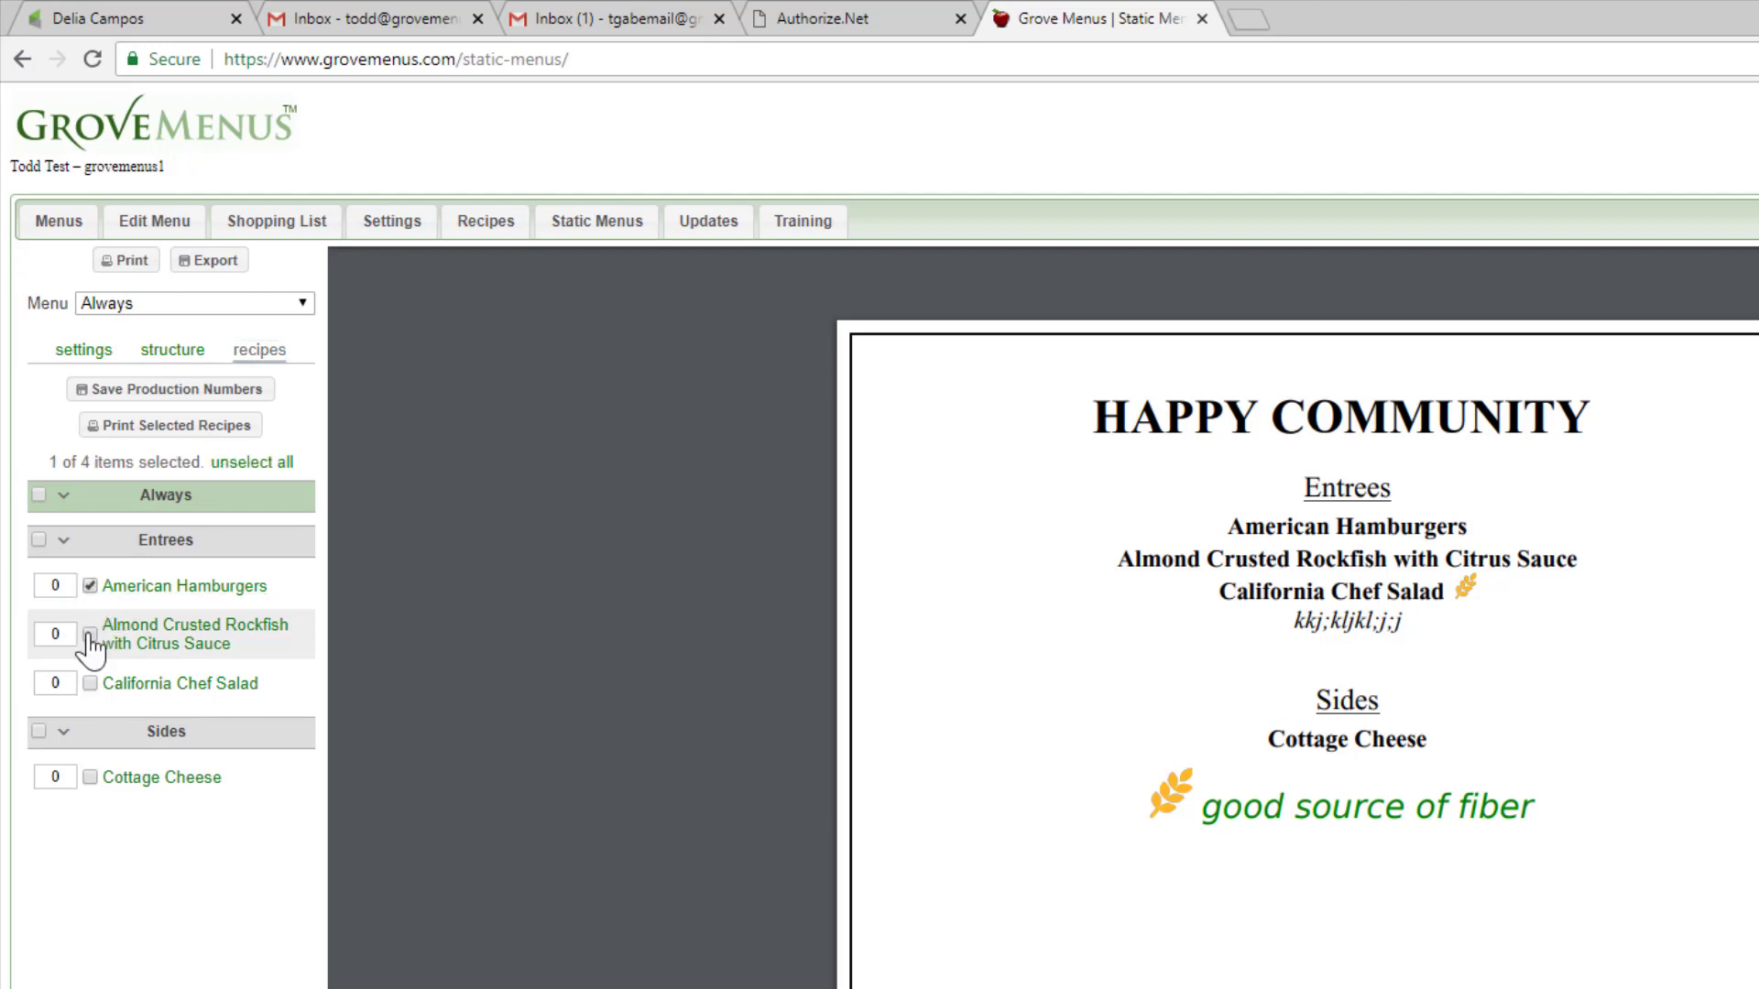
click(89, 634)
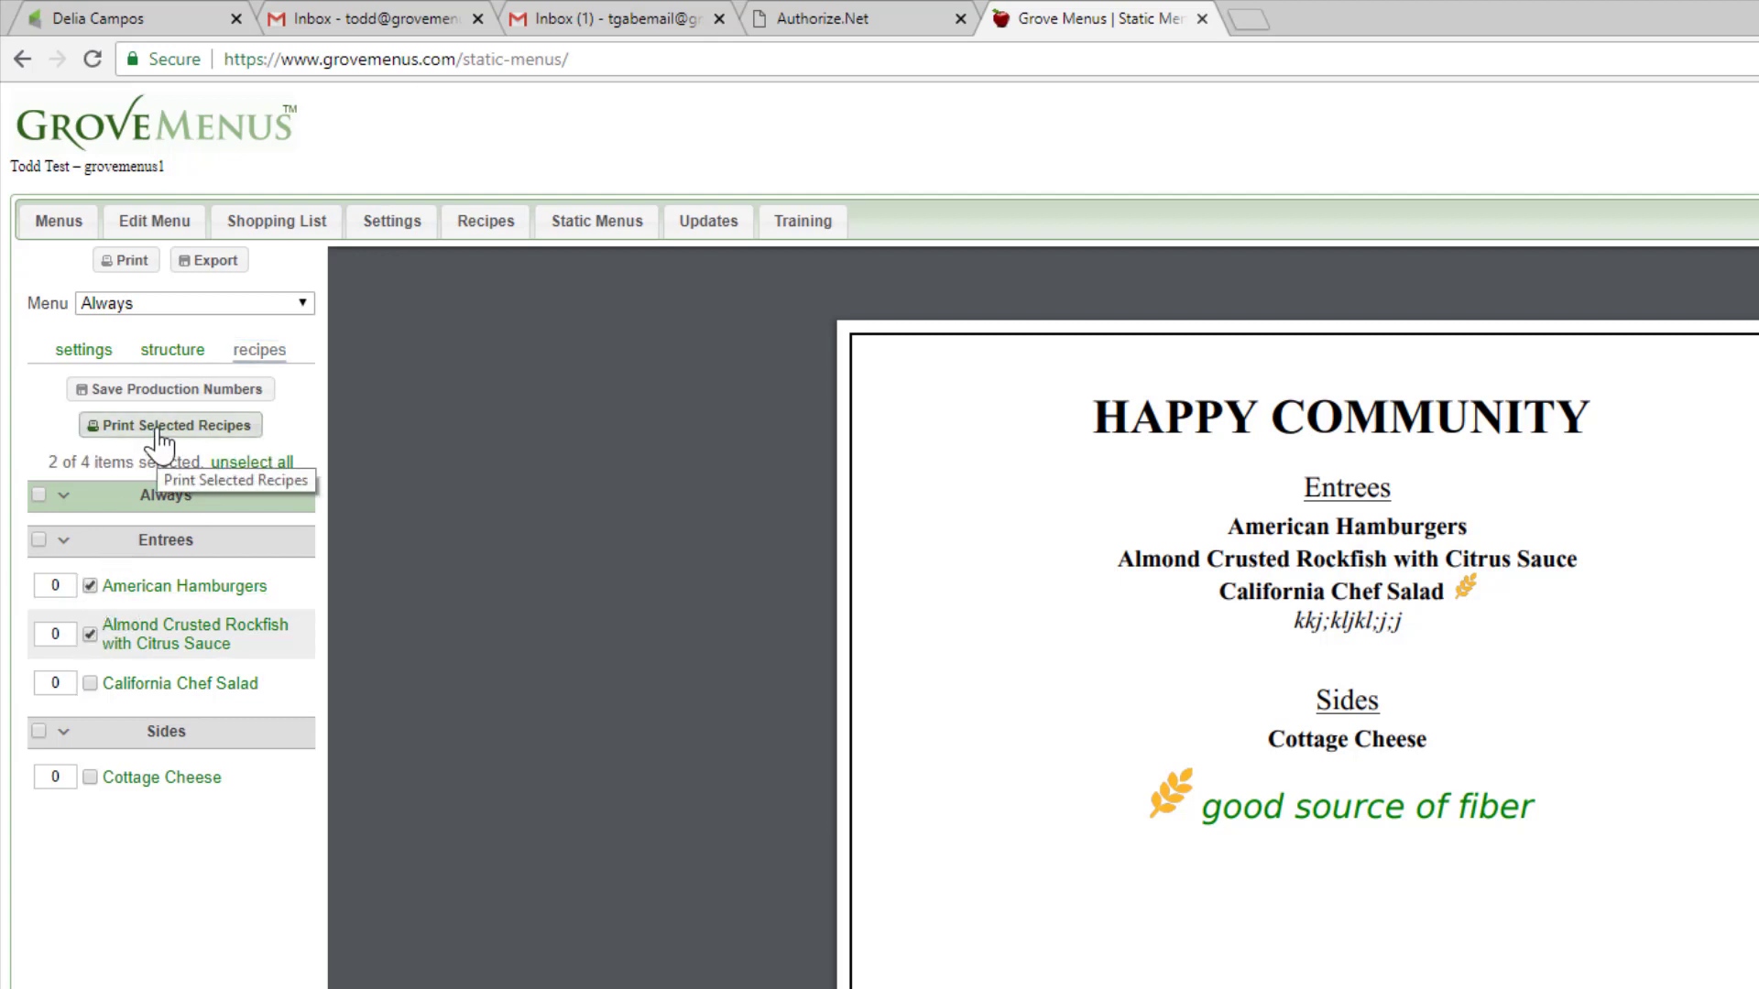
click(66, 587)
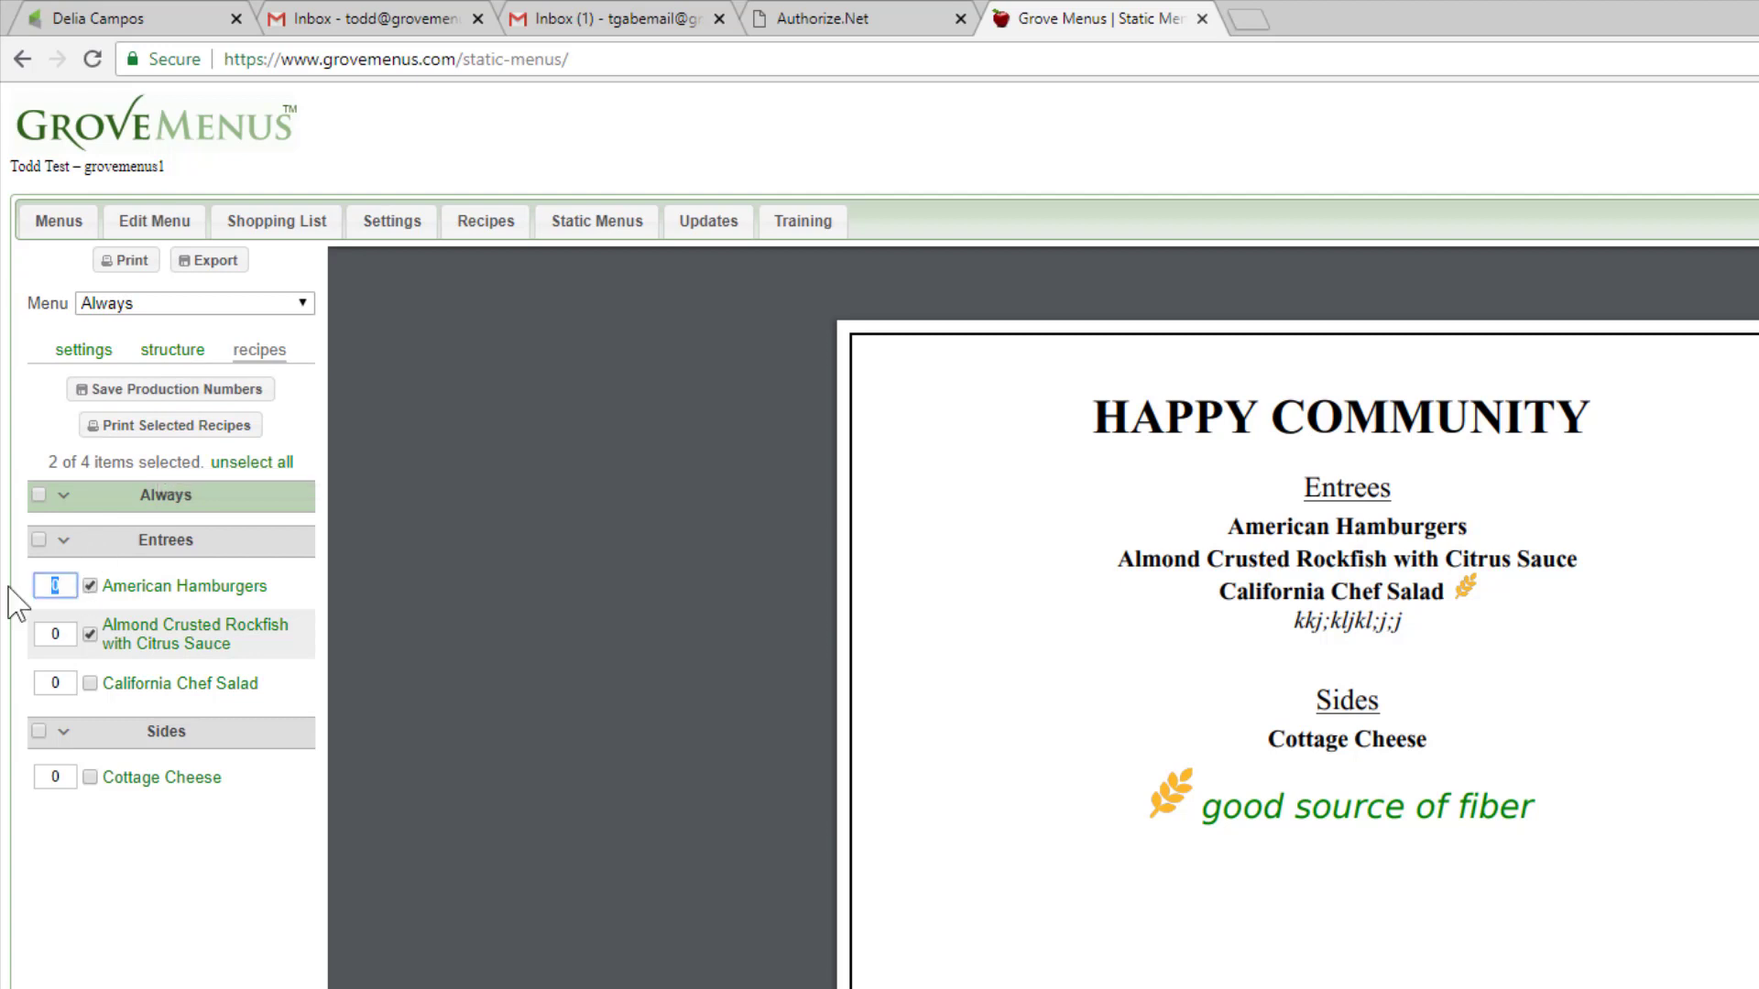
text(5)
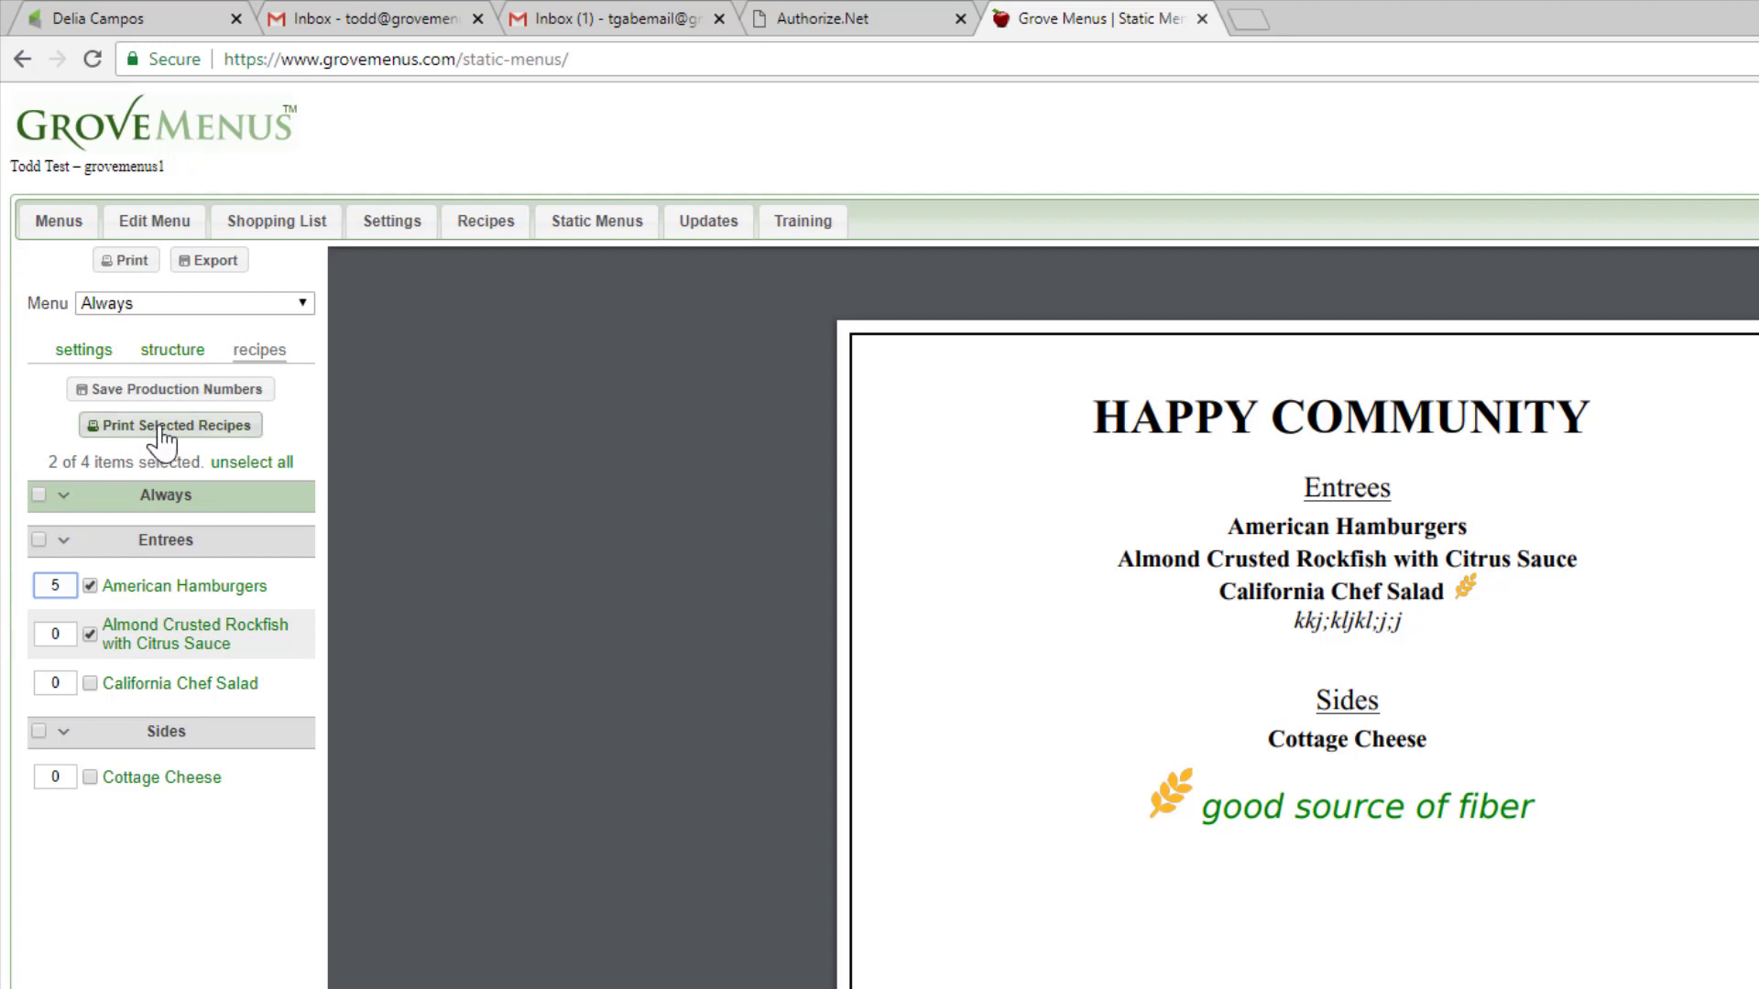
Add a second menu in the structure view and name it Special.
click(167, 351)
click(174, 389)
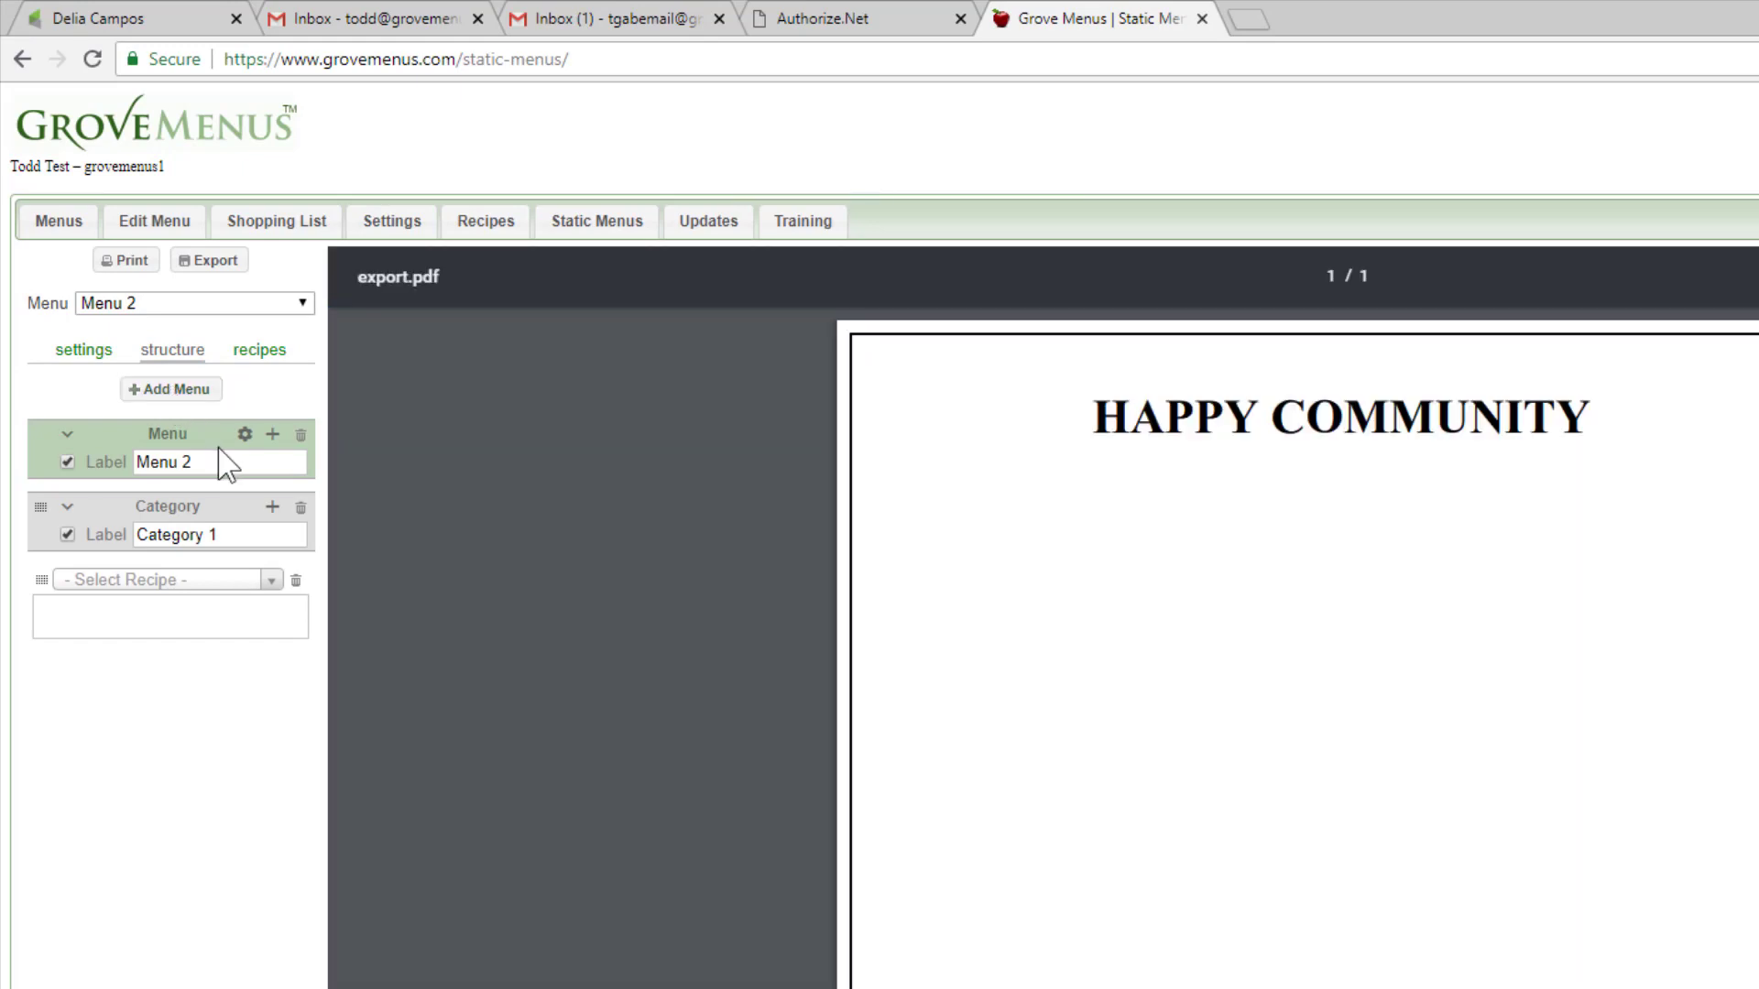
click(107, 469)
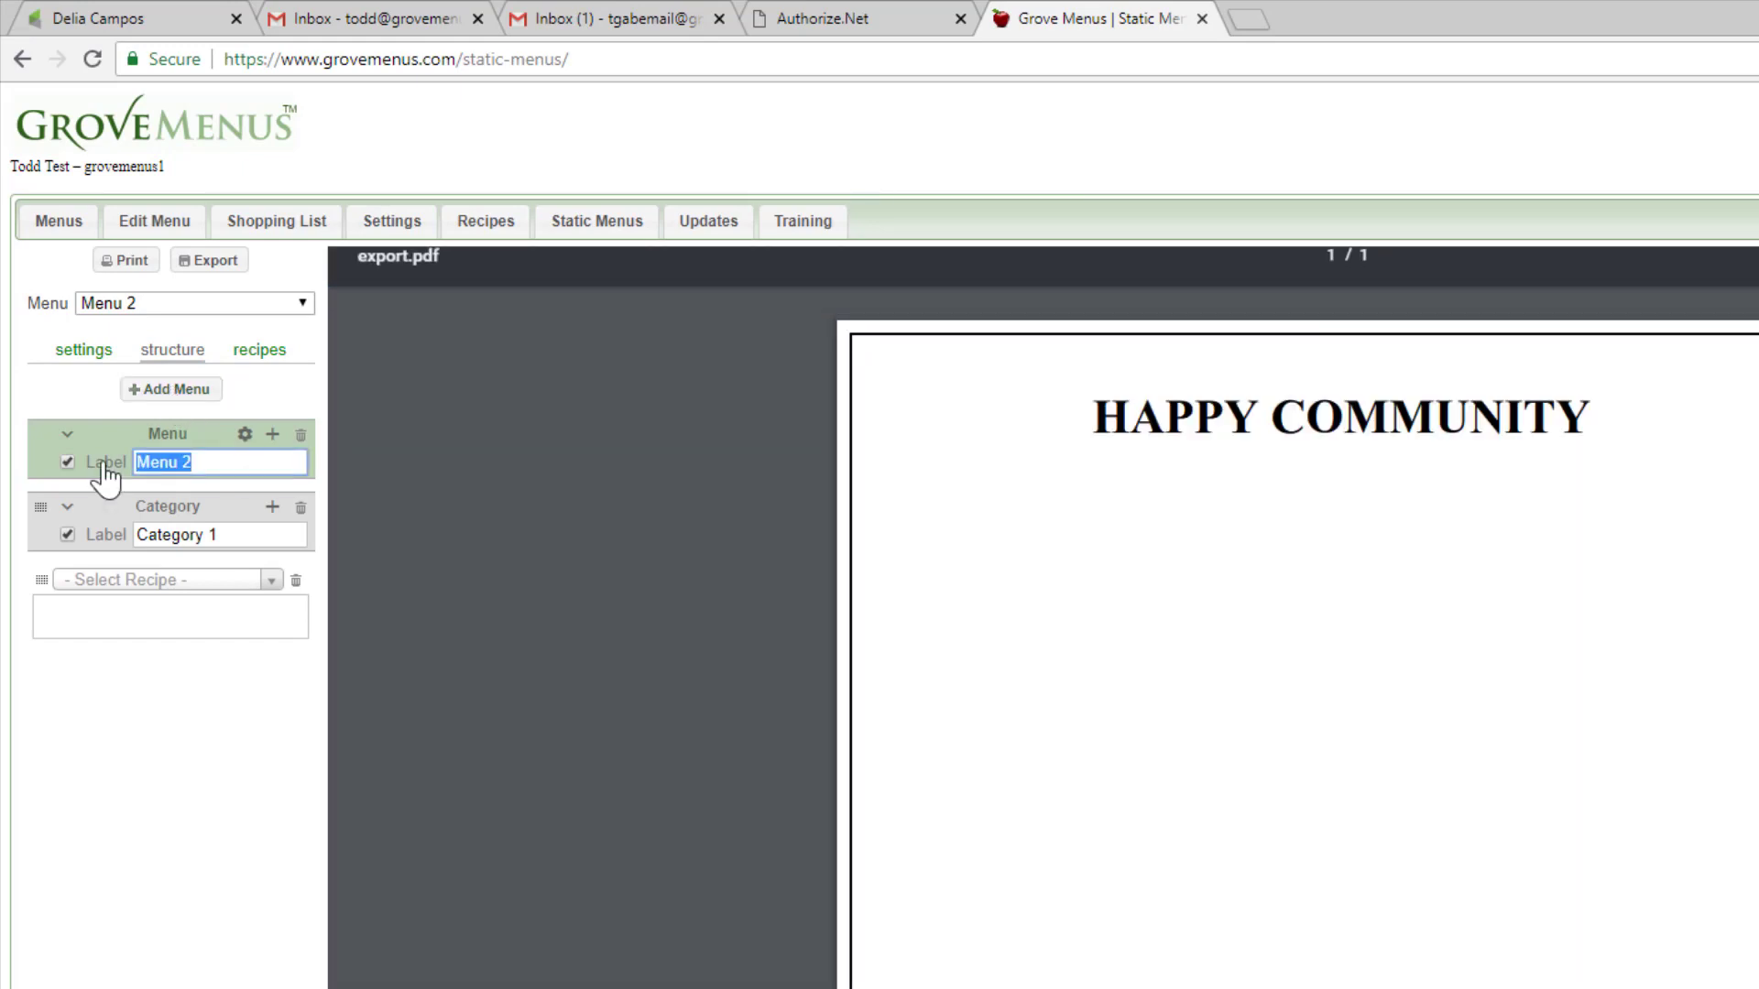
text(Spec)
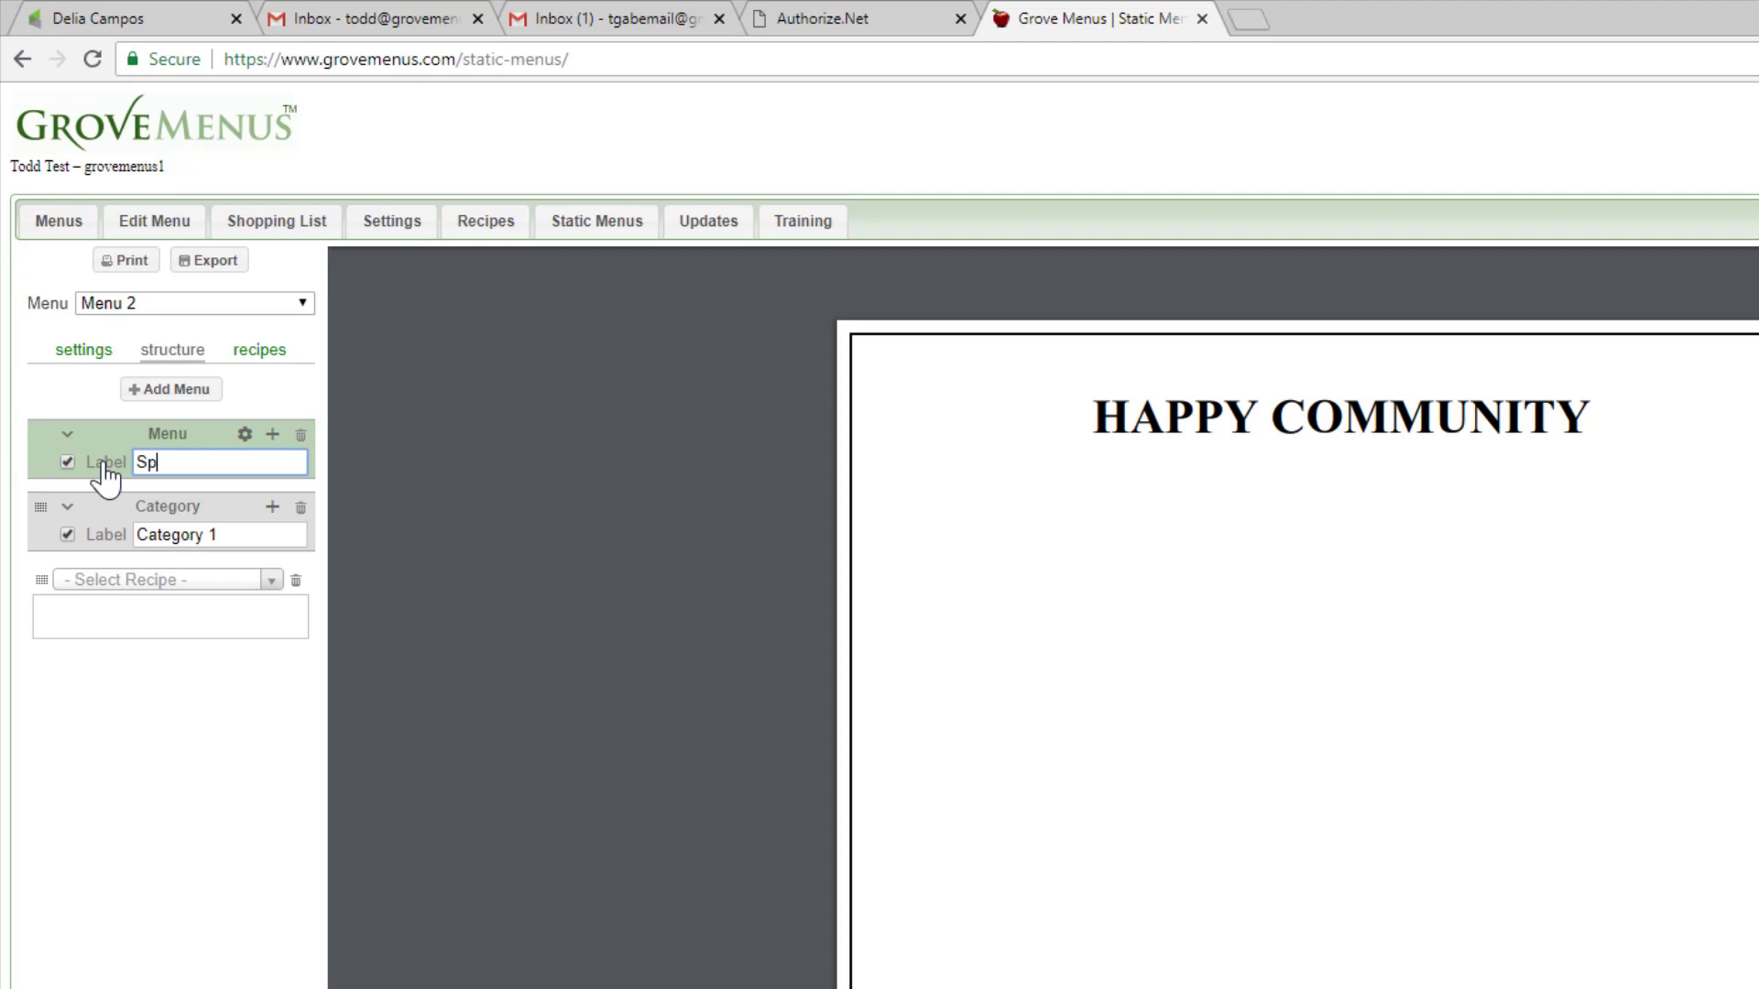
text(ial)
click(143, 693)
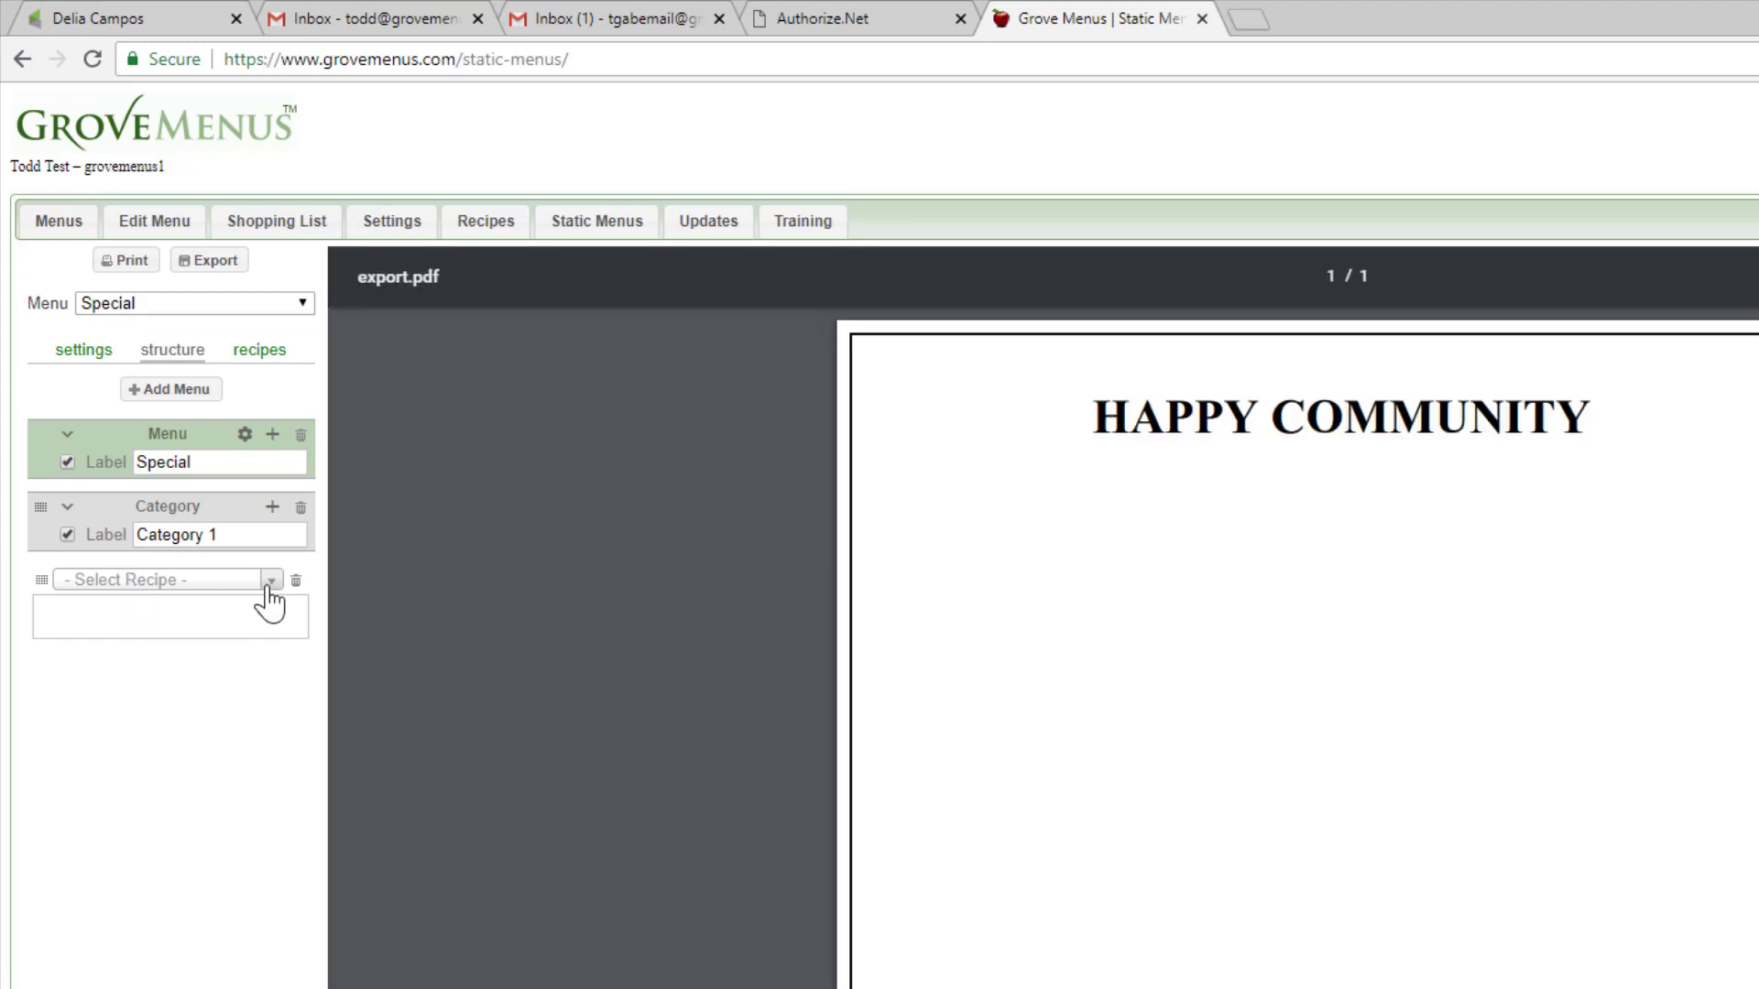
Put Apple Crumb Cake into the Special menu's Category 1 via a 'cake' search.
click(271, 584)
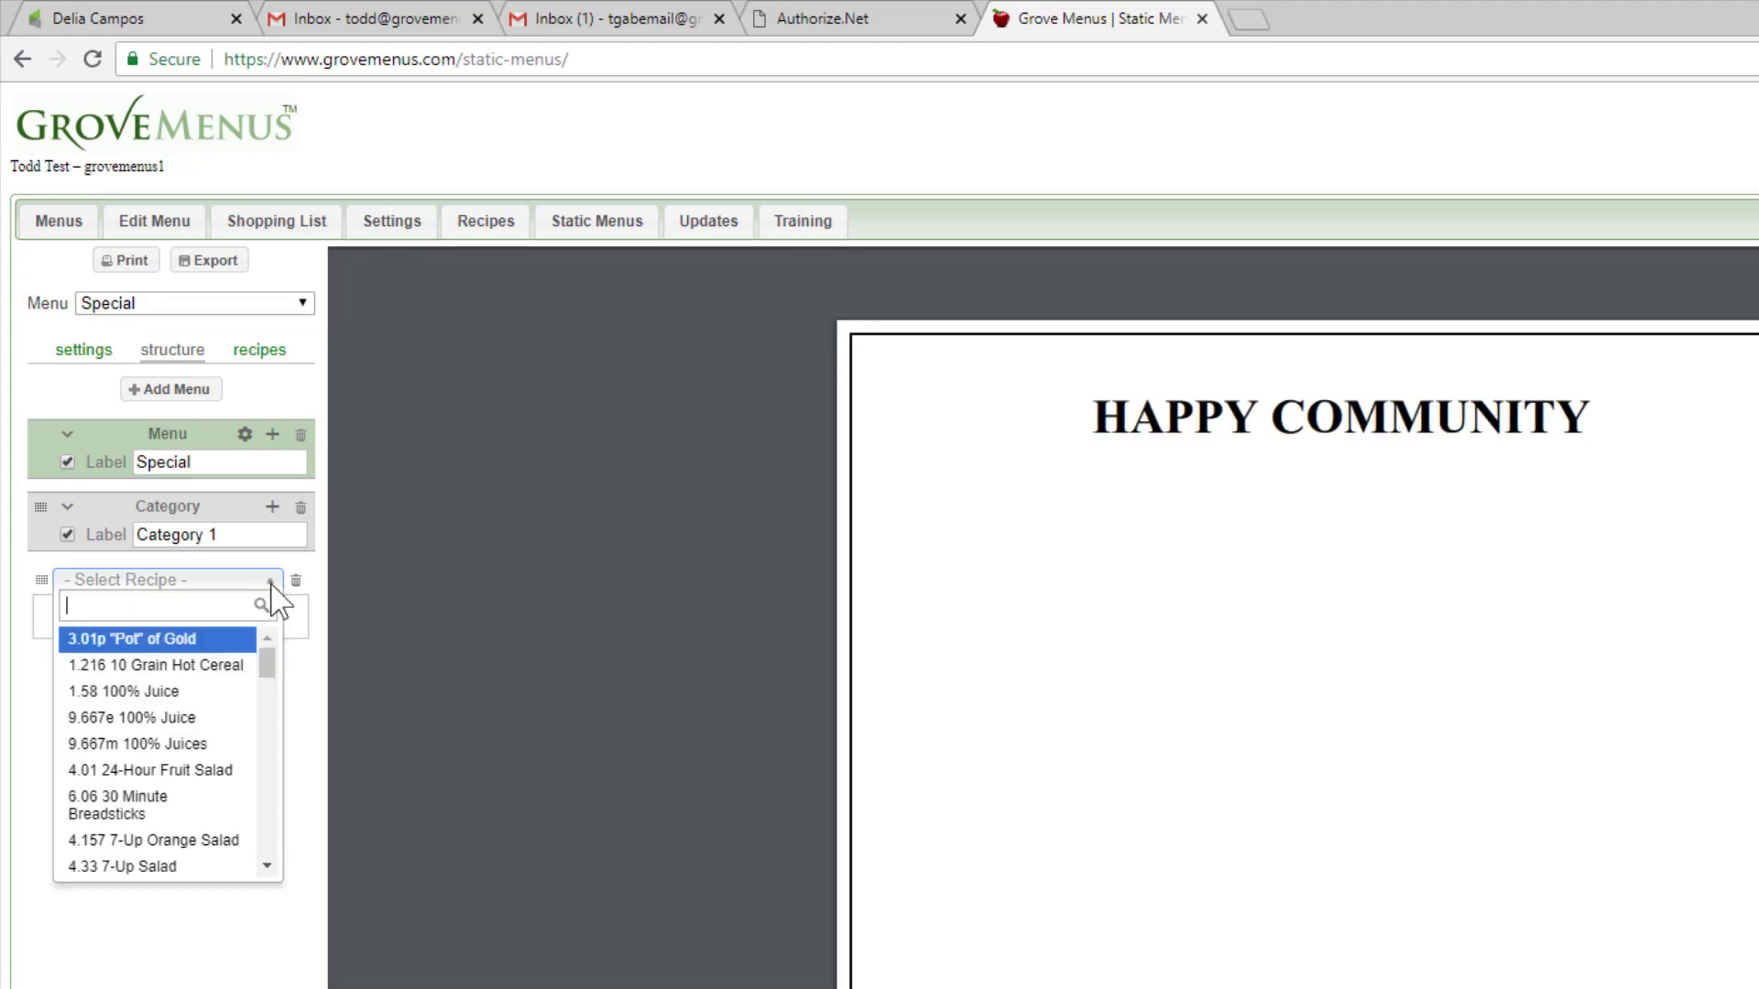
text(cake)
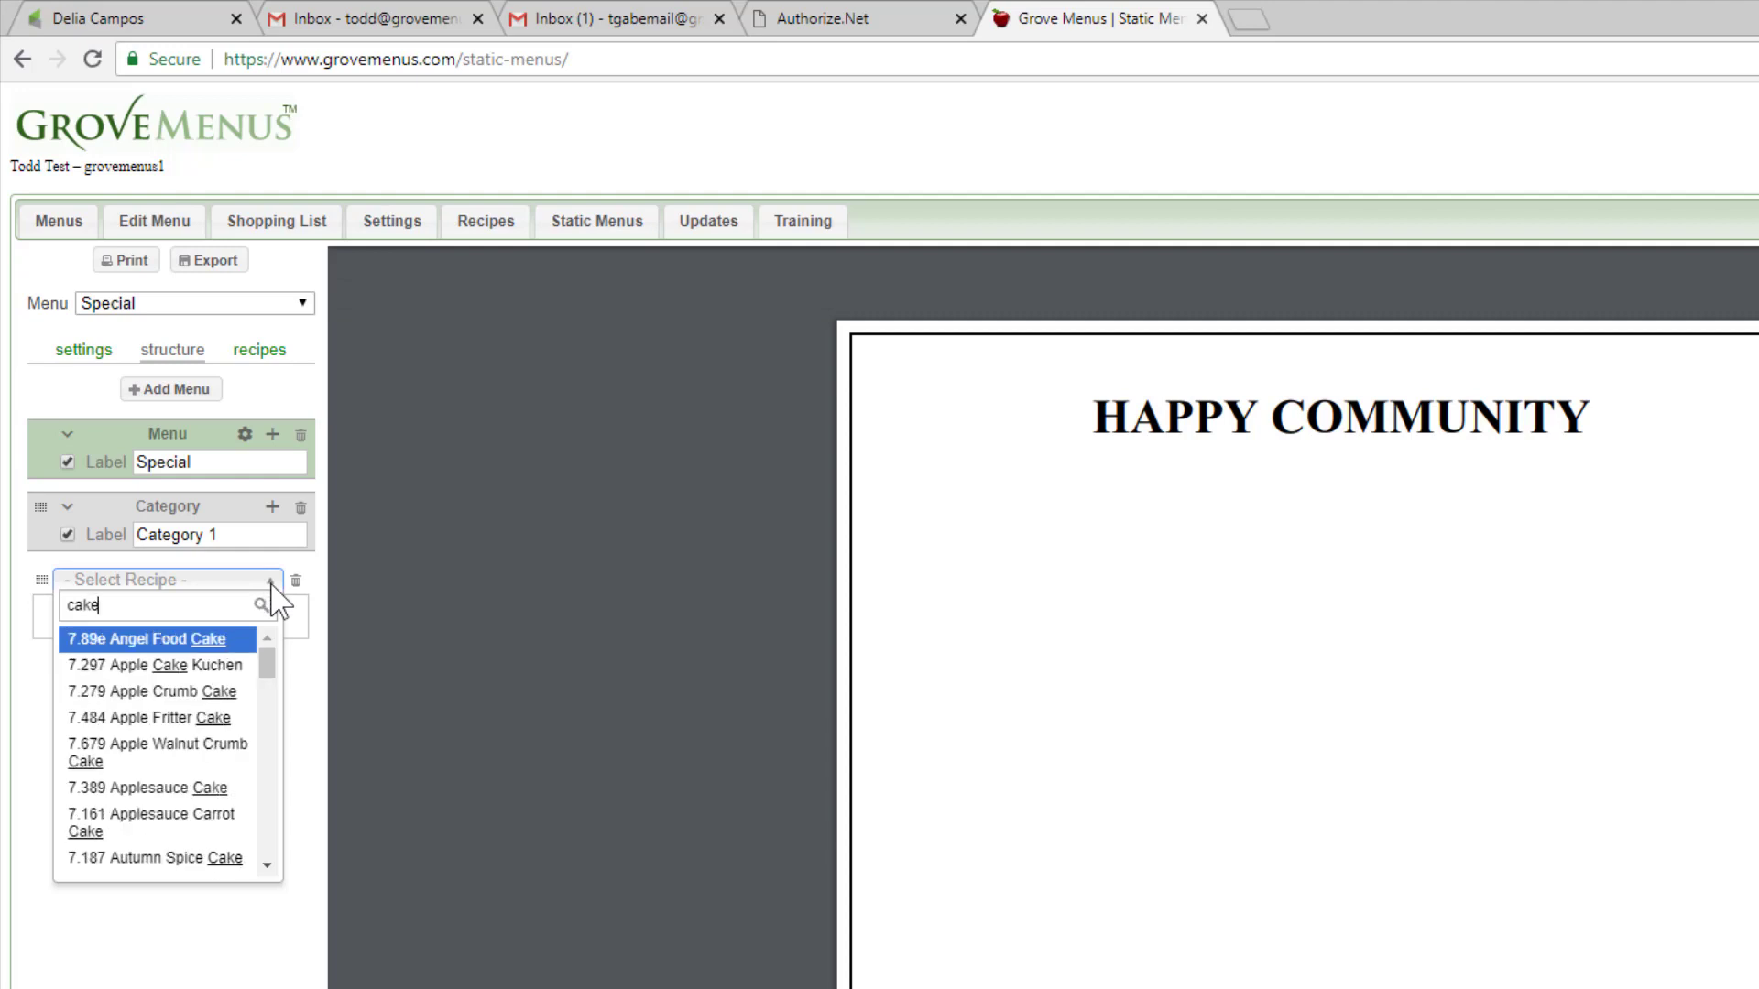
click(195, 694)
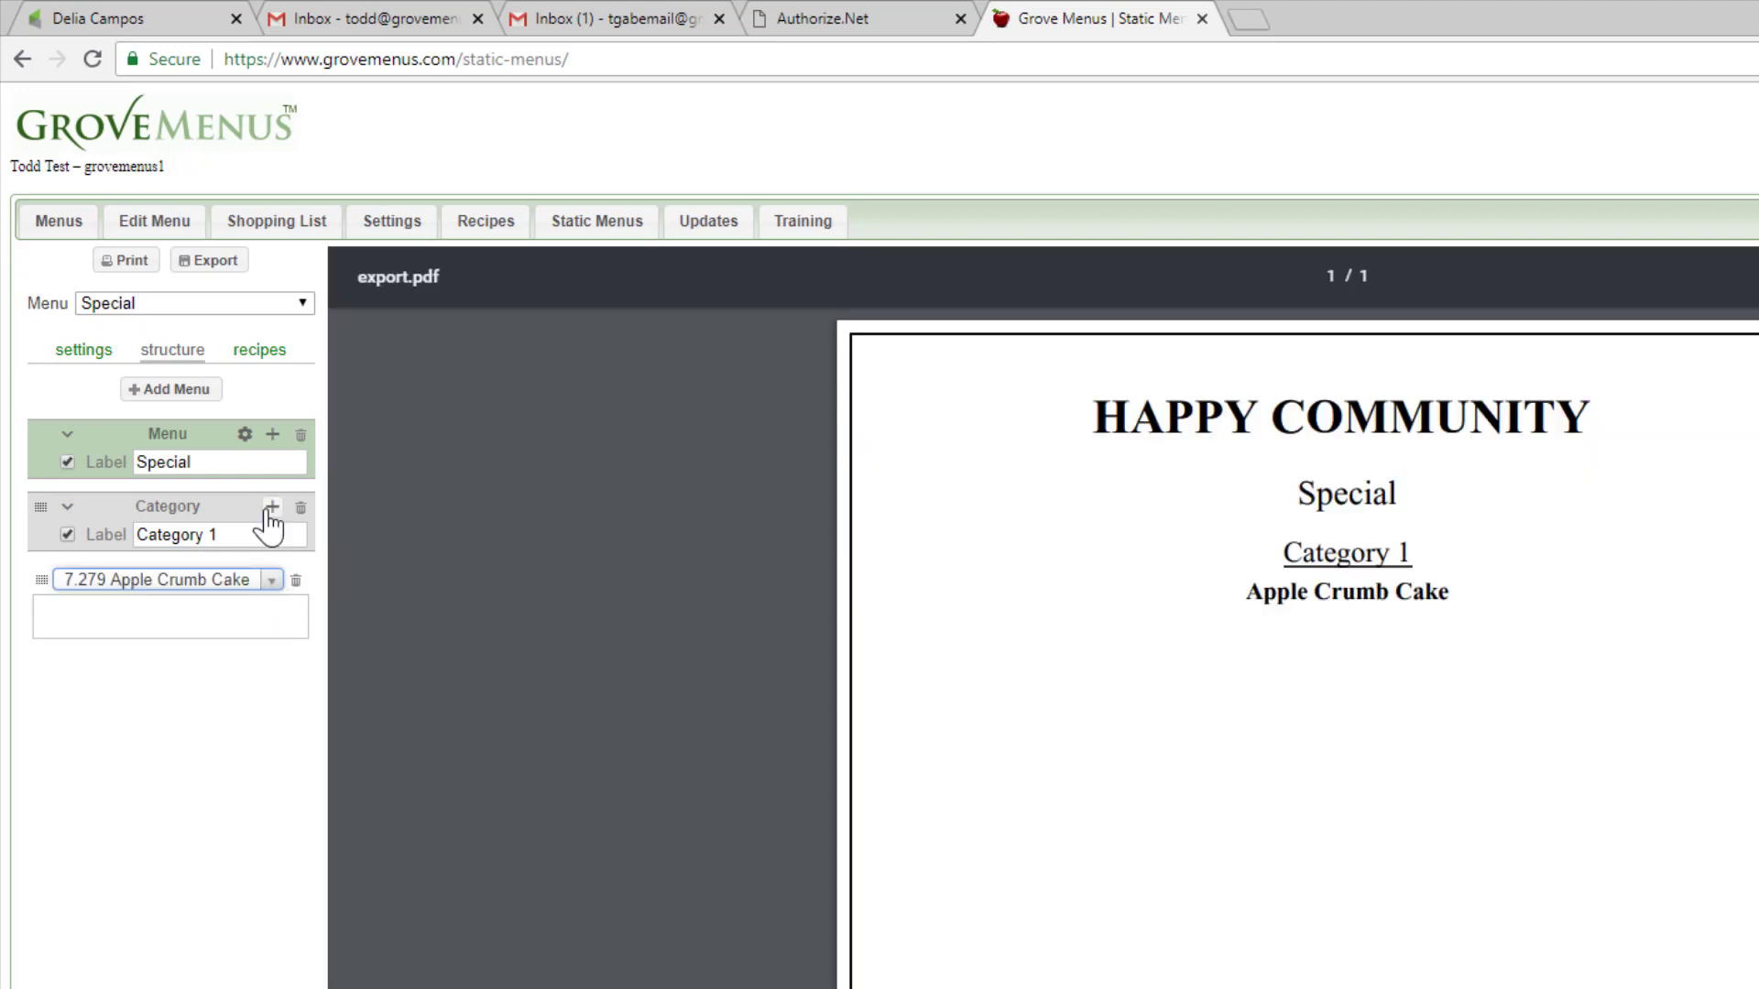
Add a Baked Apples/Ice Cream slot via 'ice cre' and uncheck the Category 1 label.
click(272, 507)
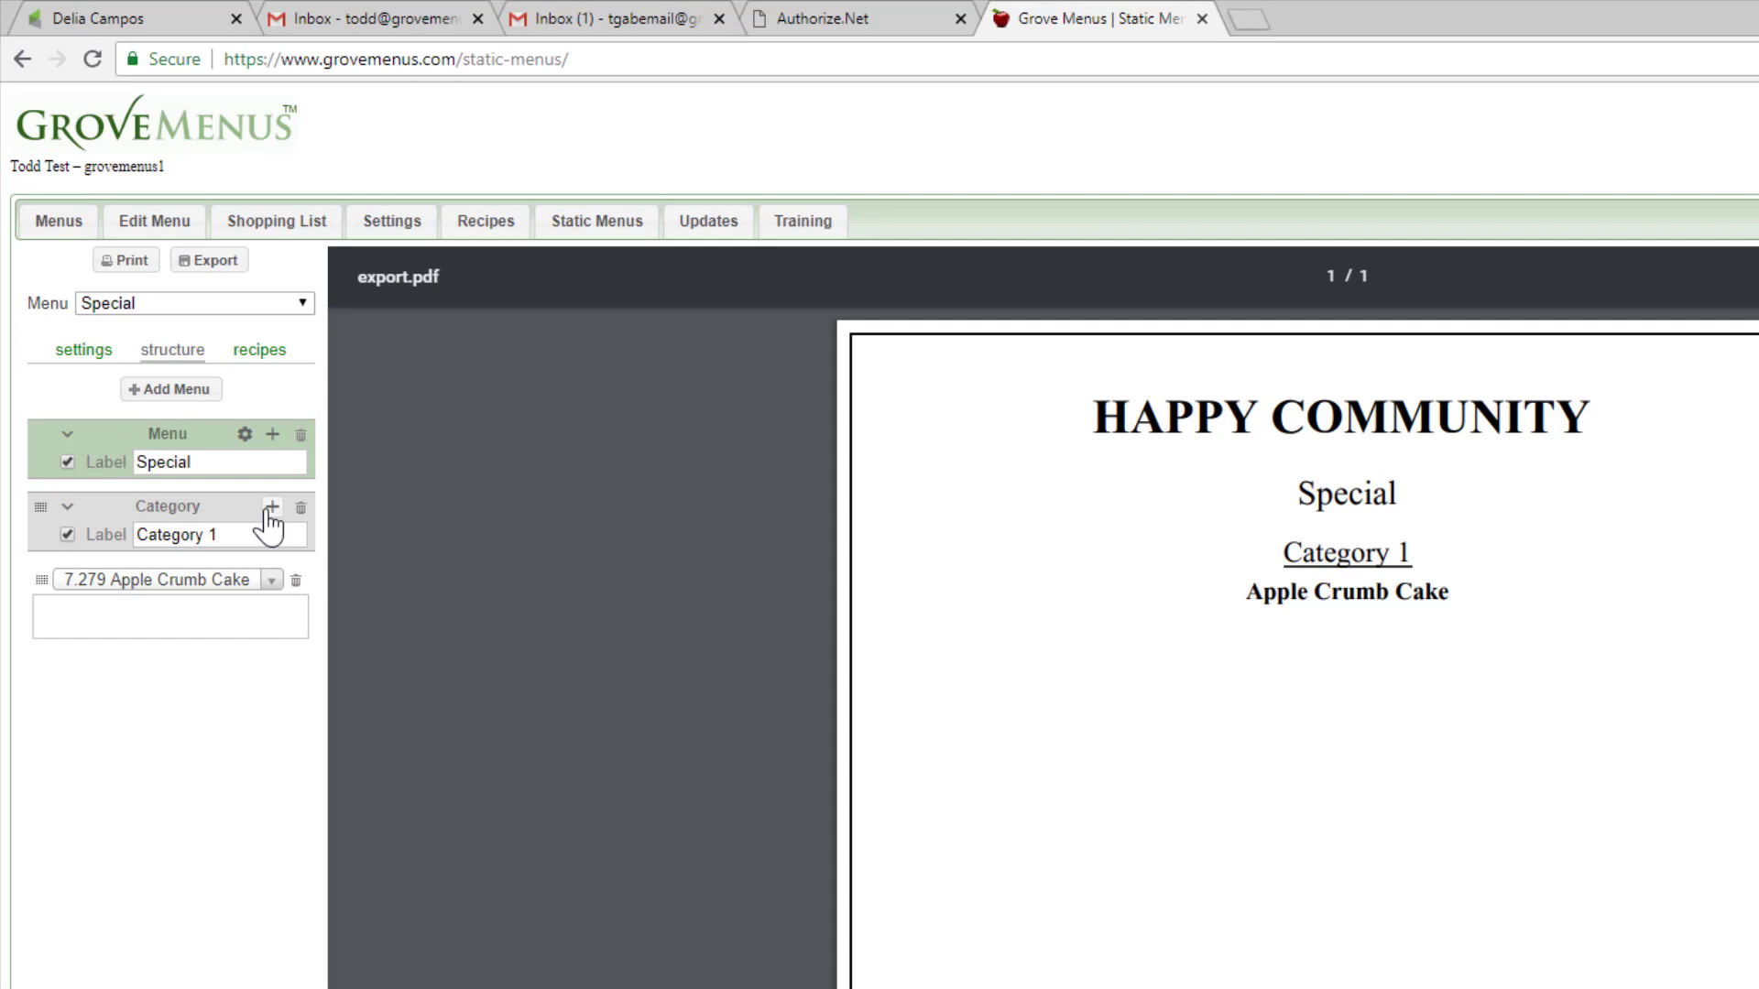
click(67, 535)
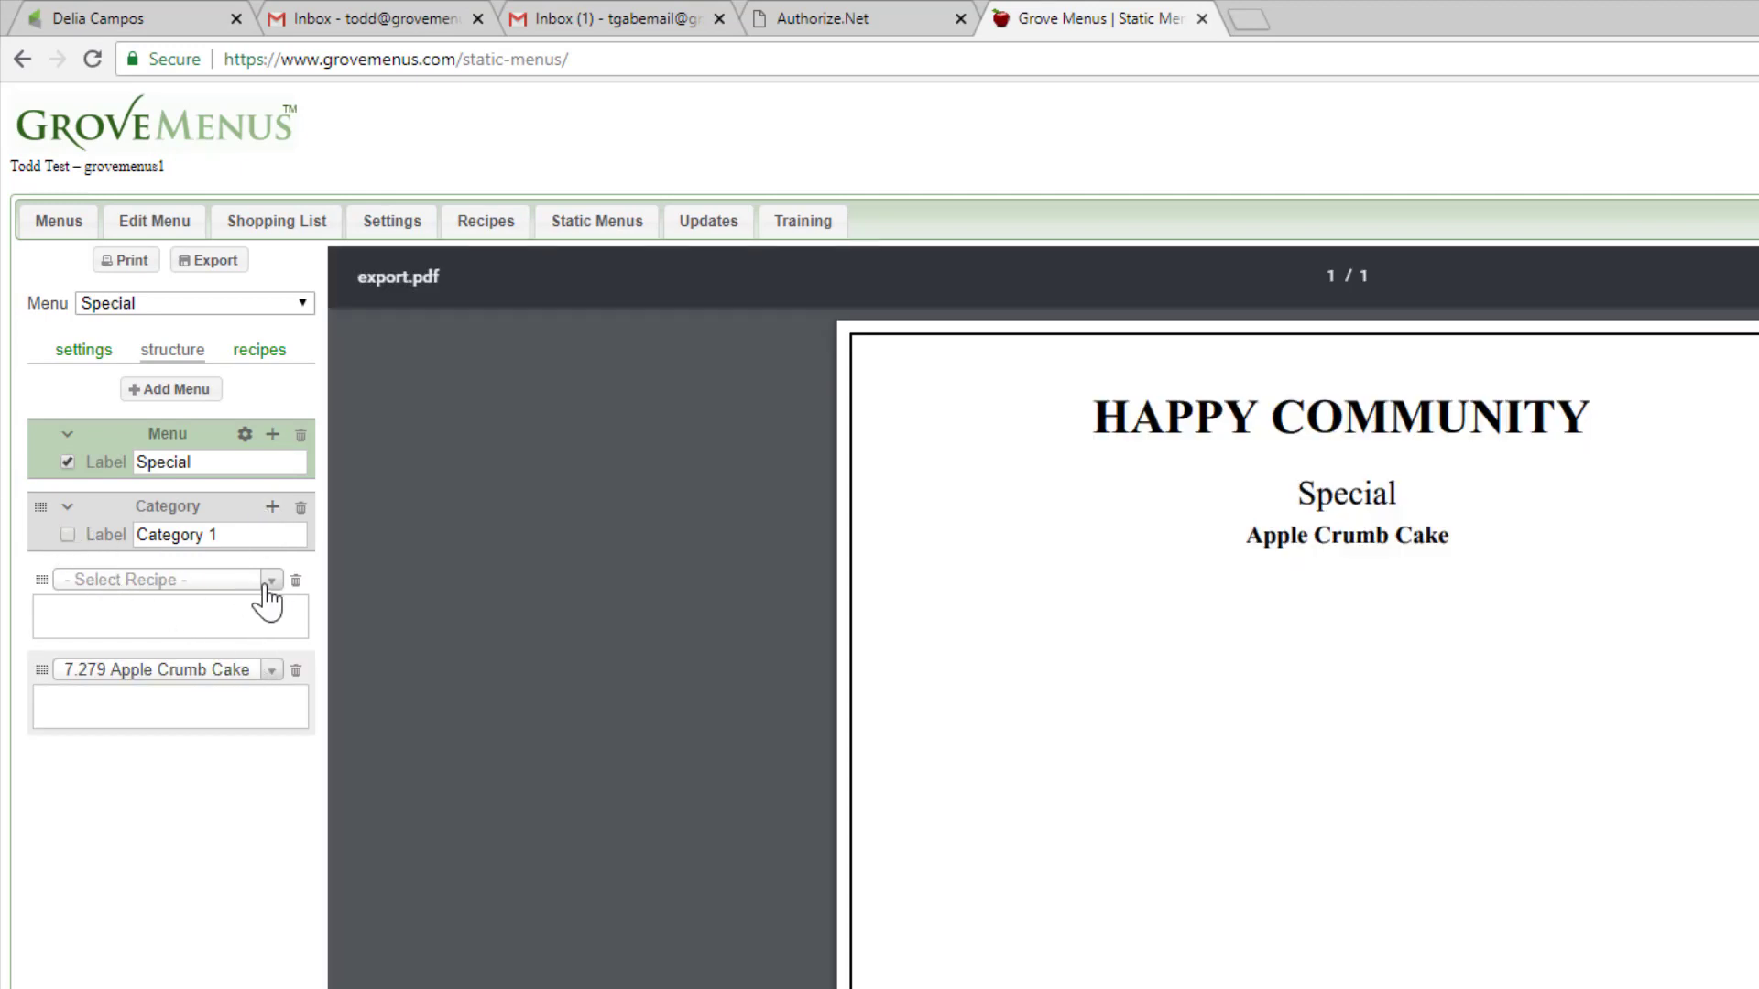
click(268, 587)
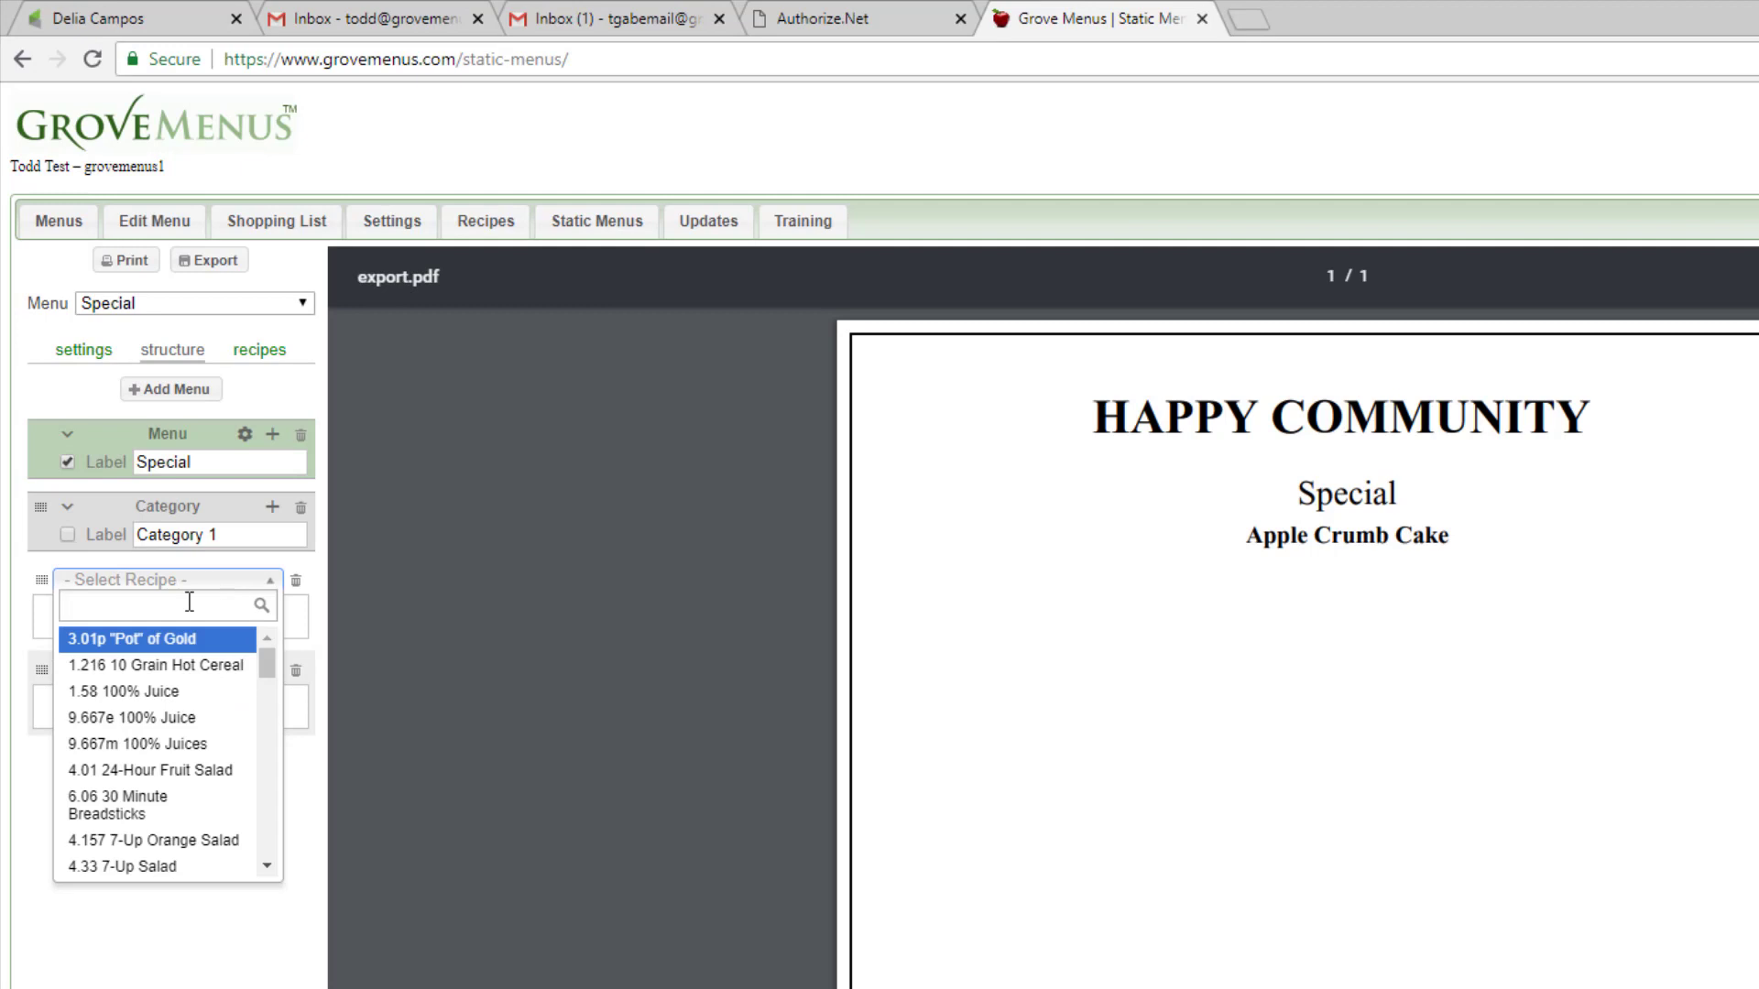
text(ice c)
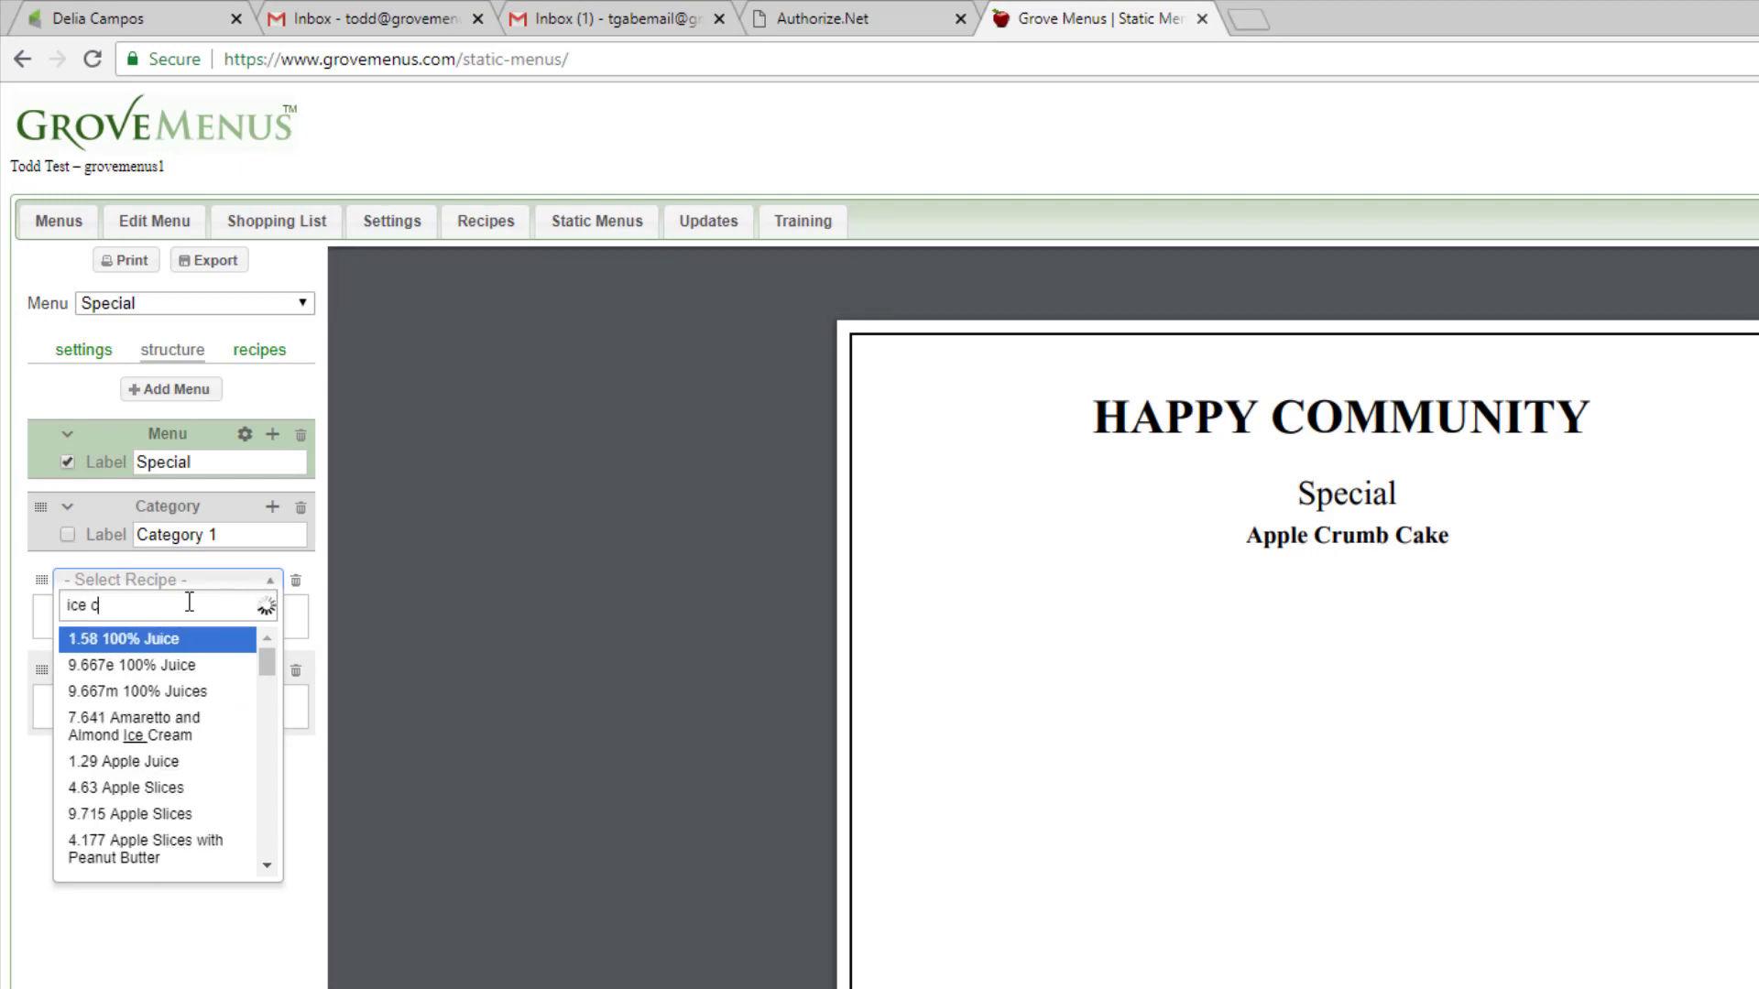
text(re)
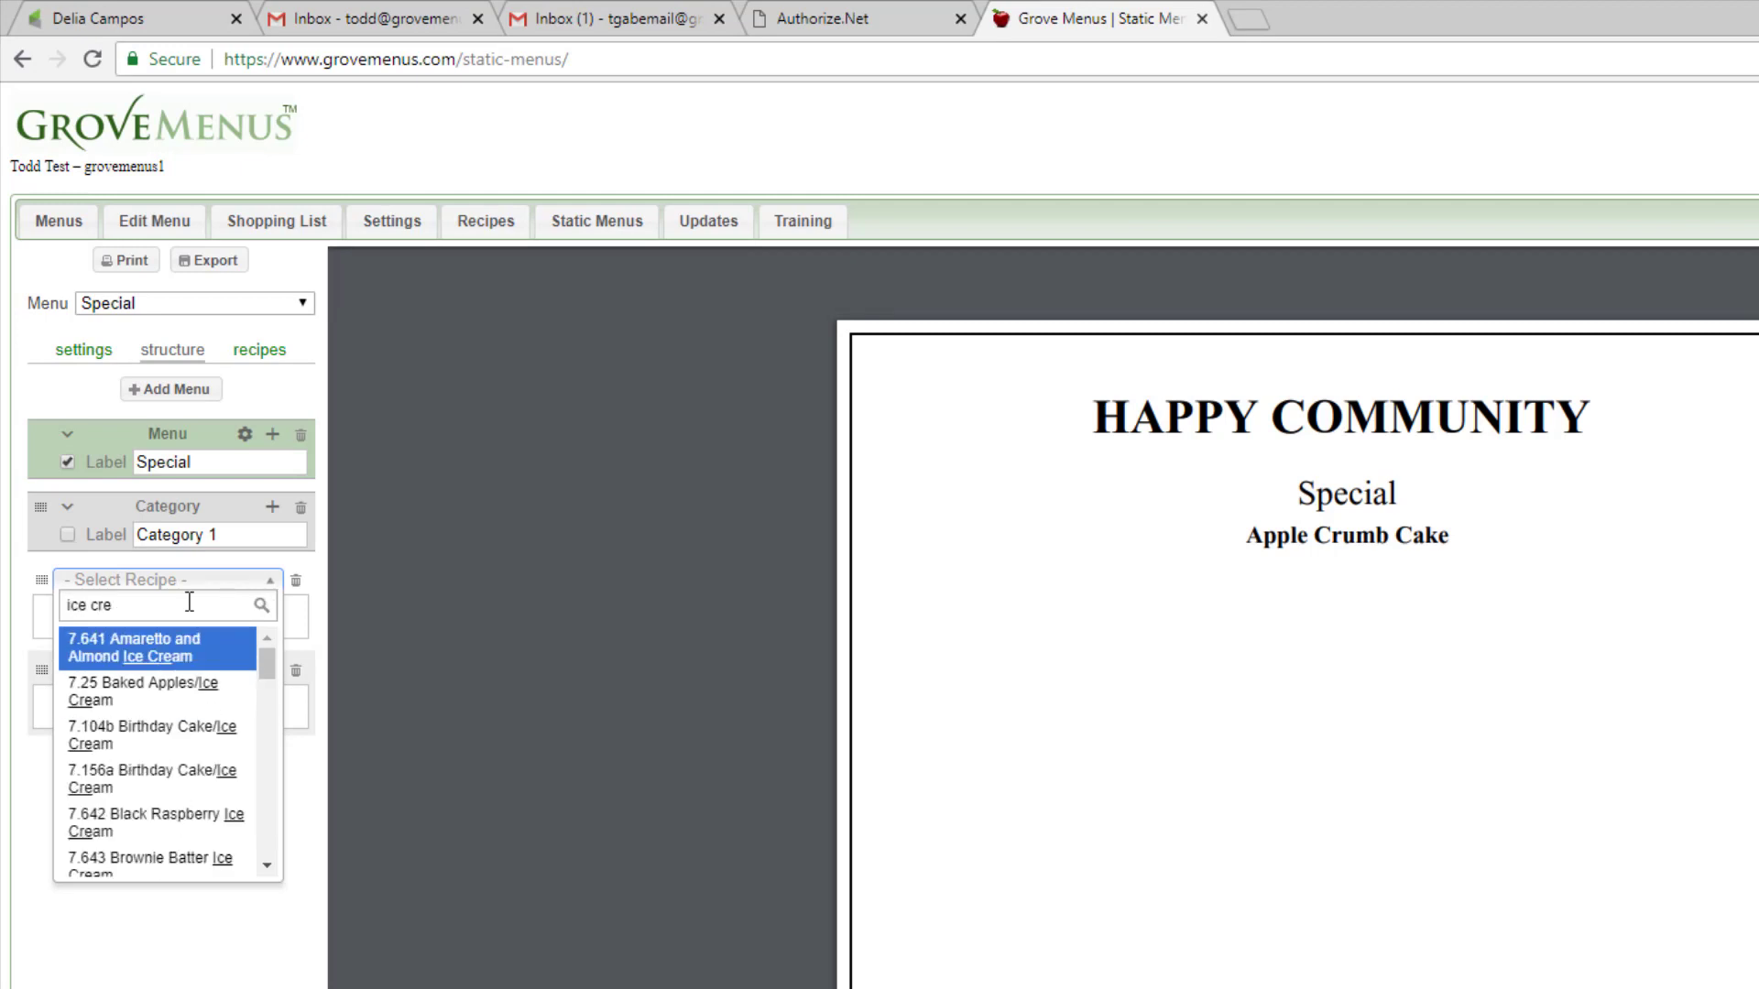
click(171, 685)
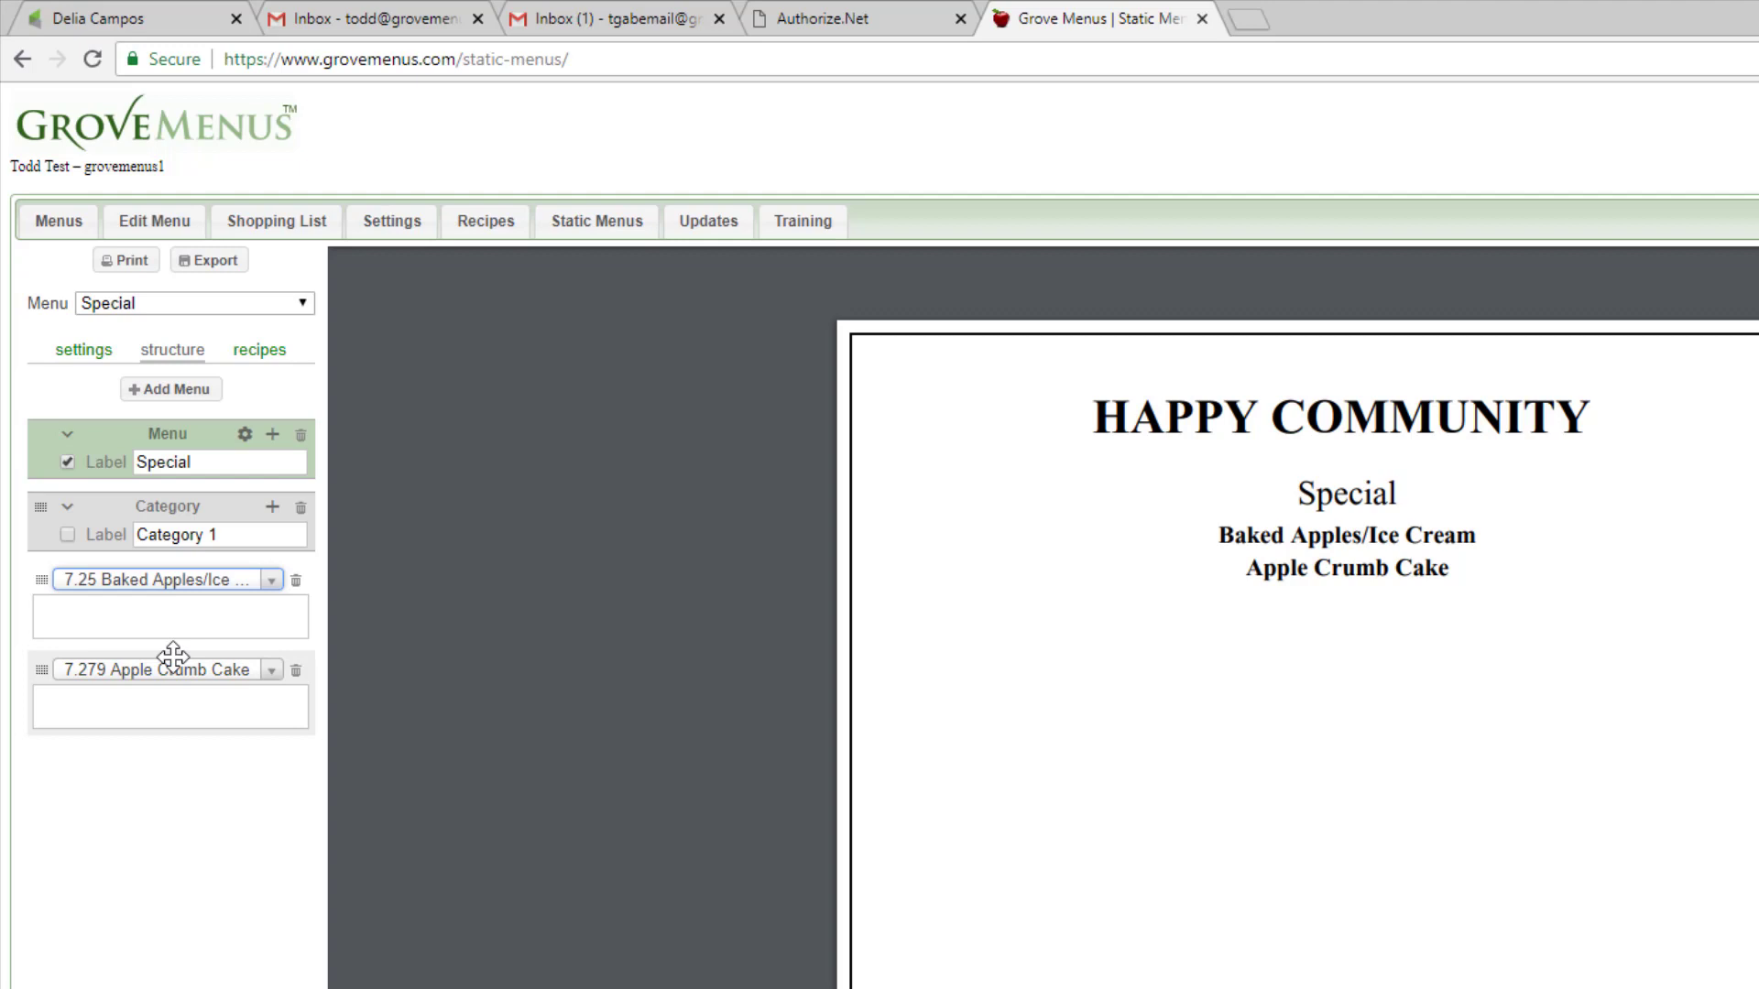
Pick Always in the Menu dropdown and bring up its settings panel.
click(303, 306)
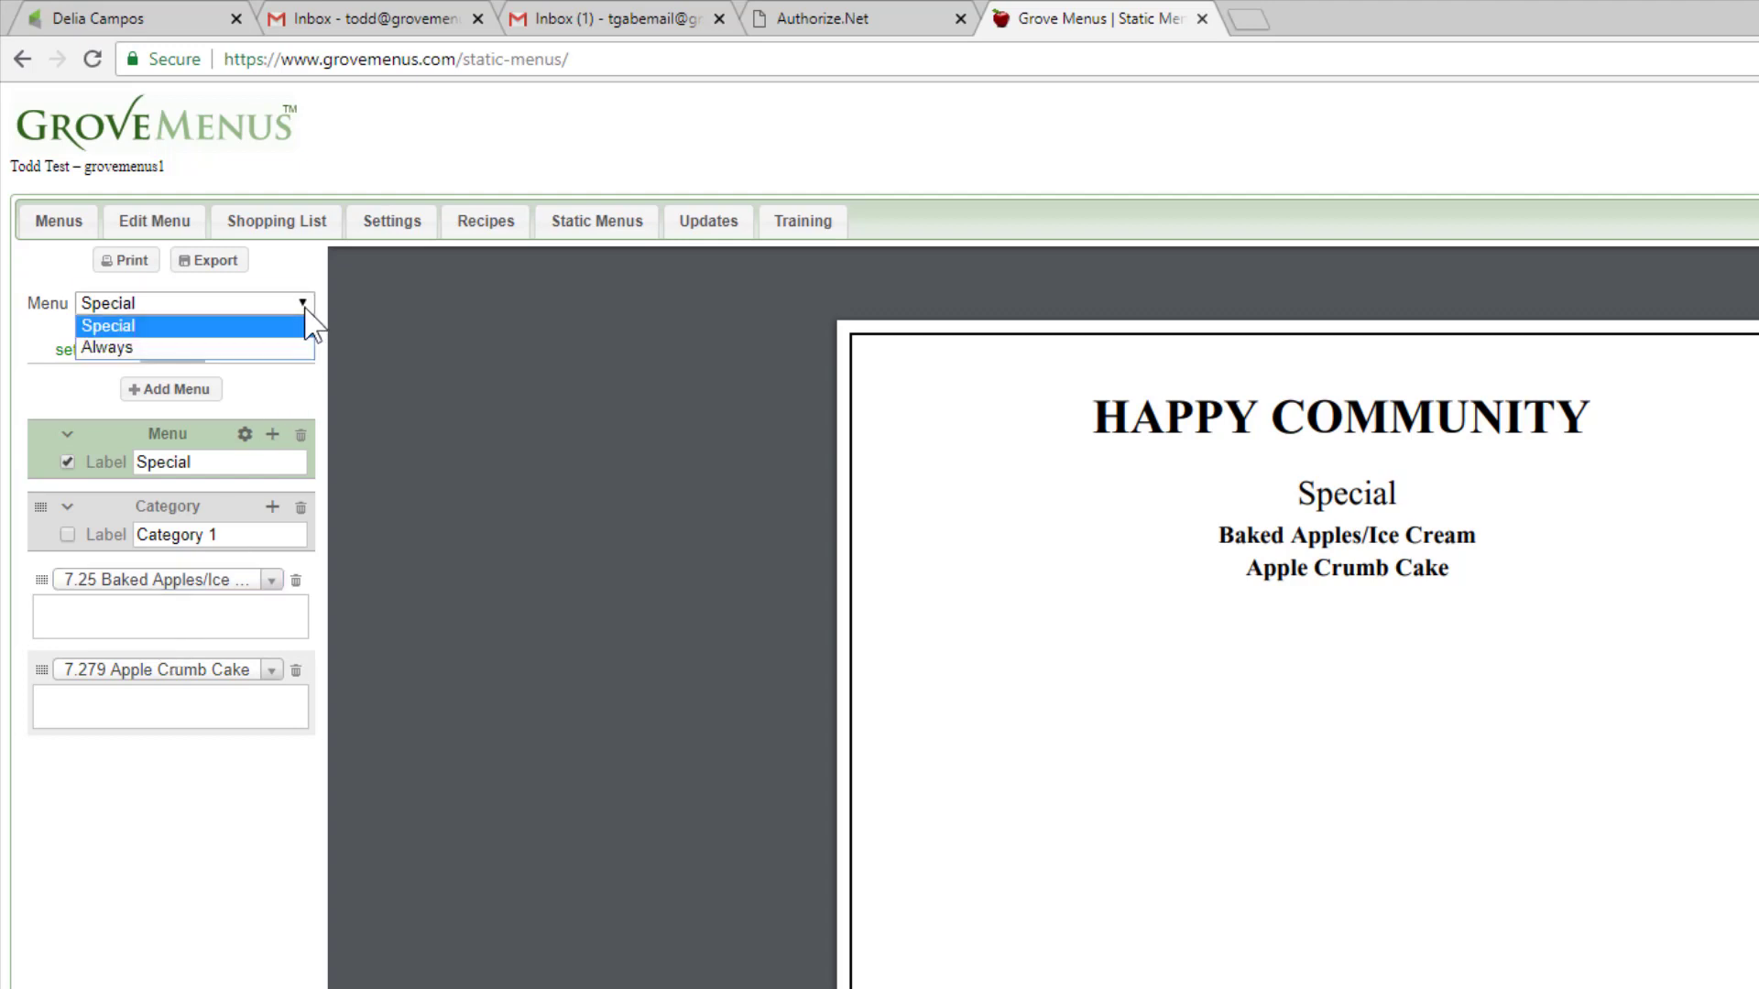
click(271, 350)
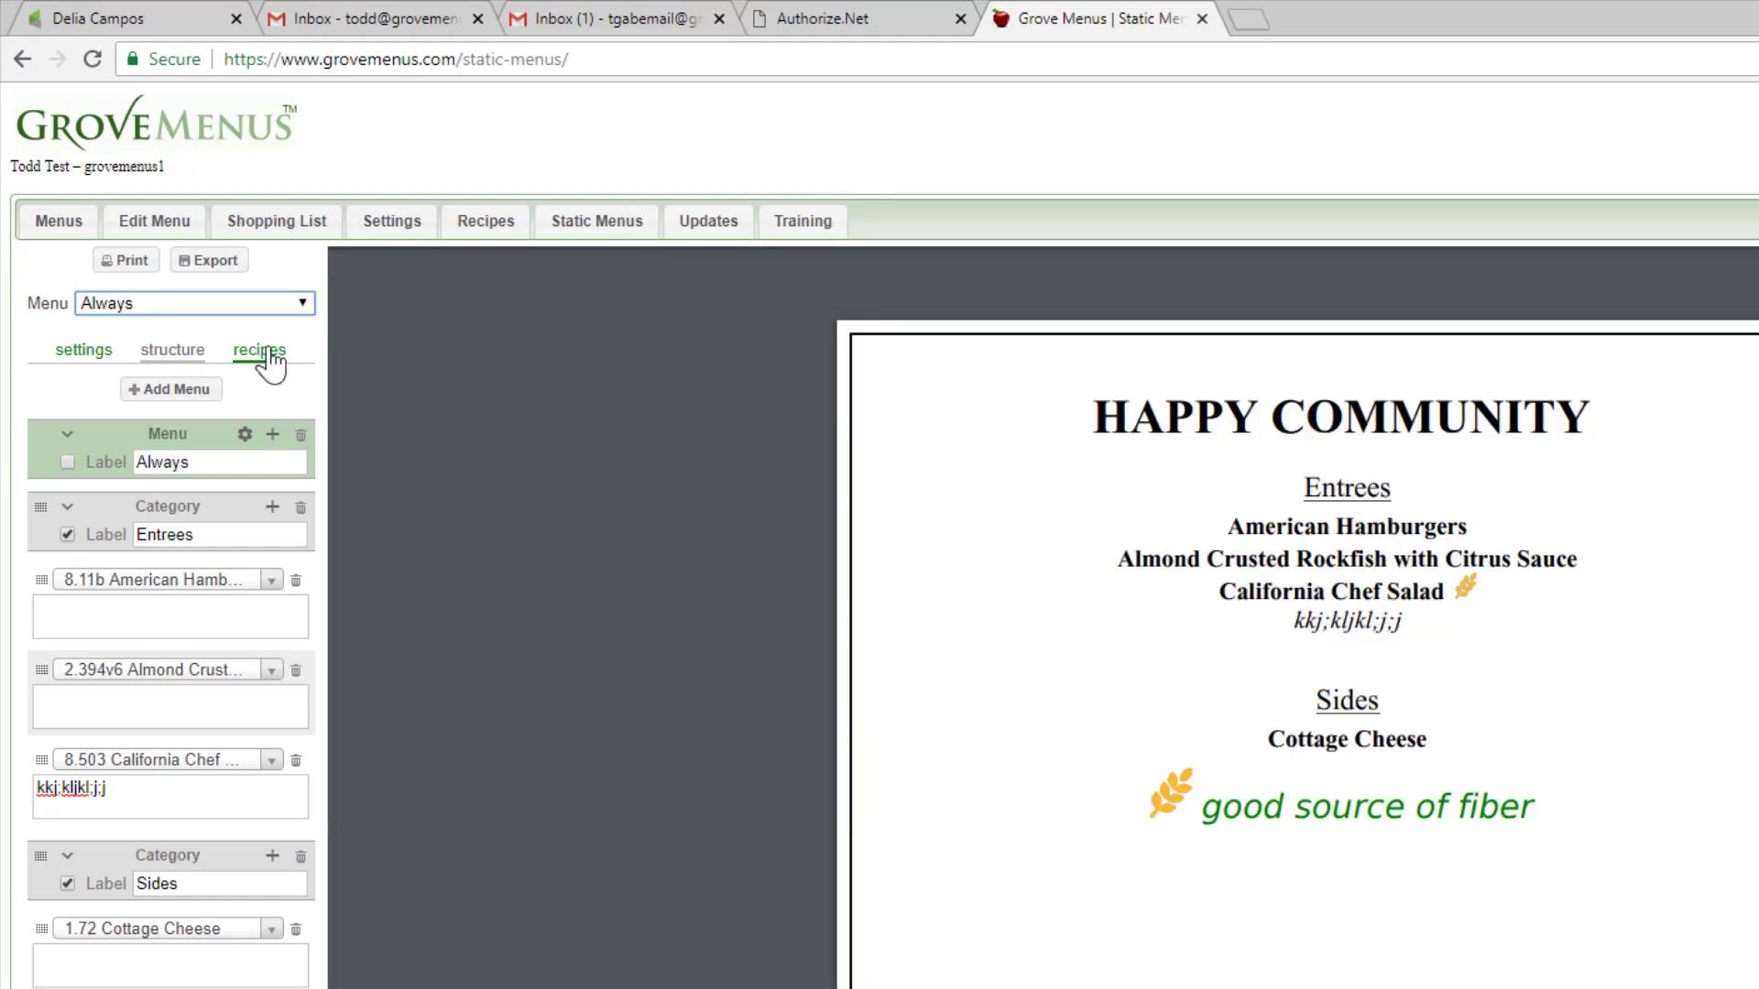
click(86, 368)
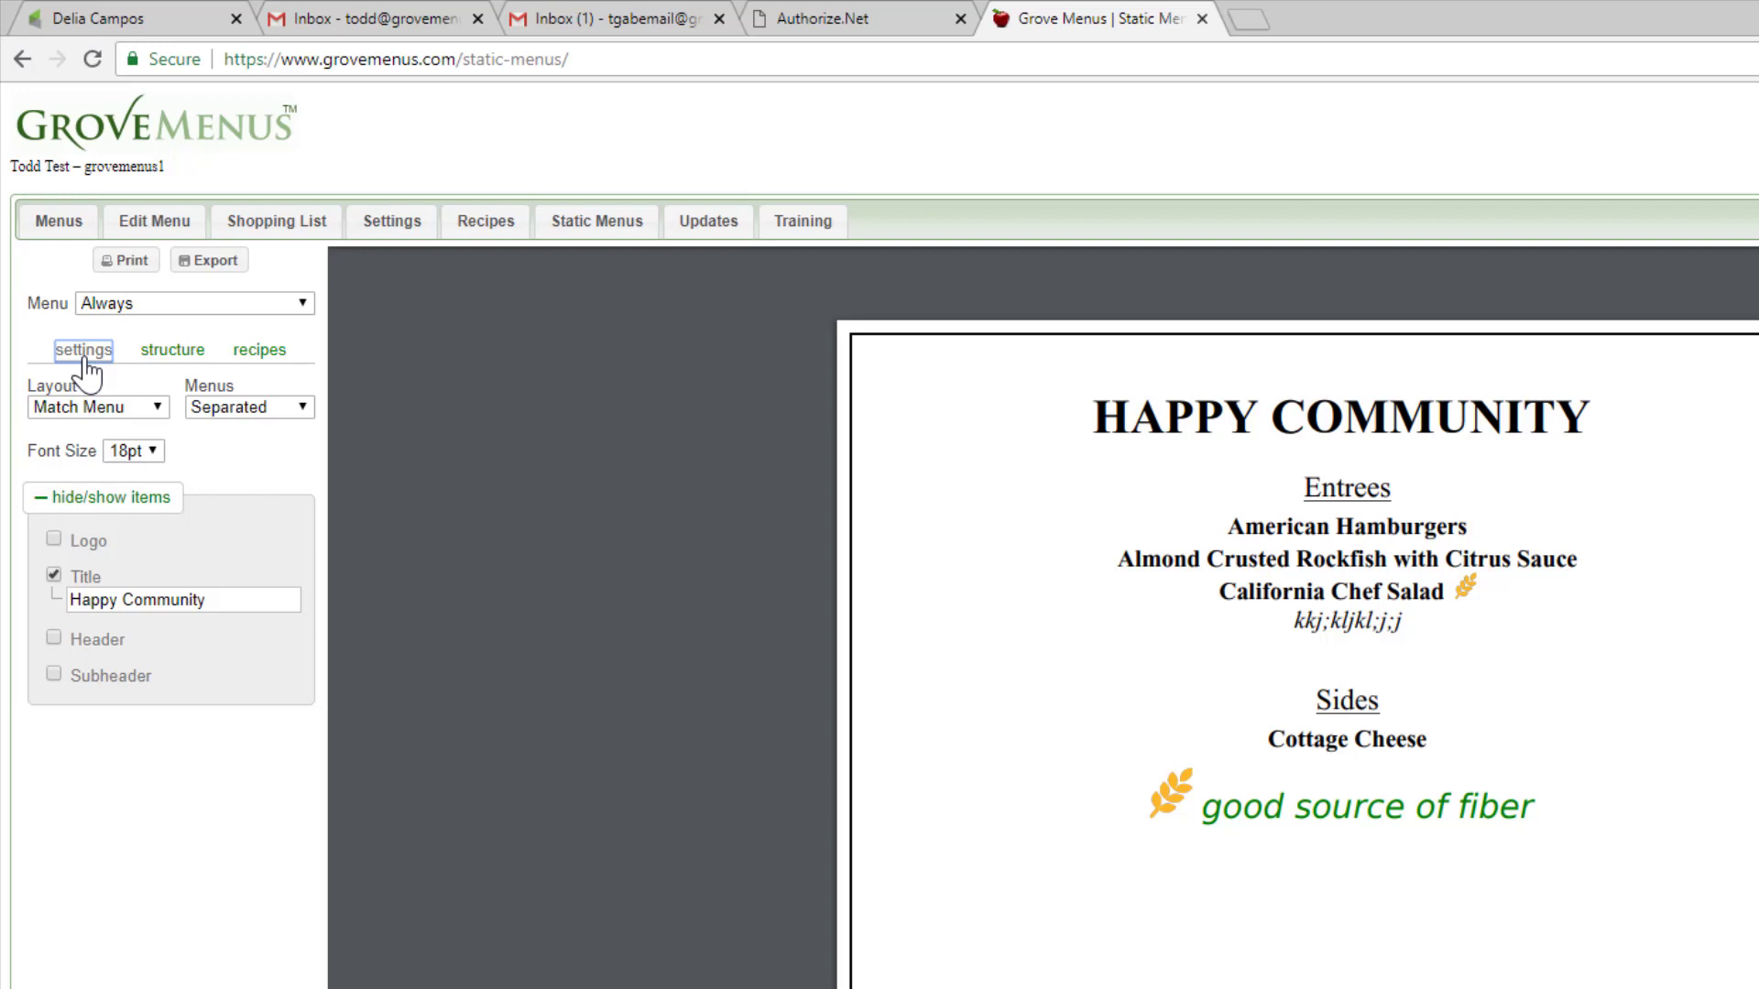
Keep the Always menu's layout set to Match Menu at 18pt.
click(147, 408)
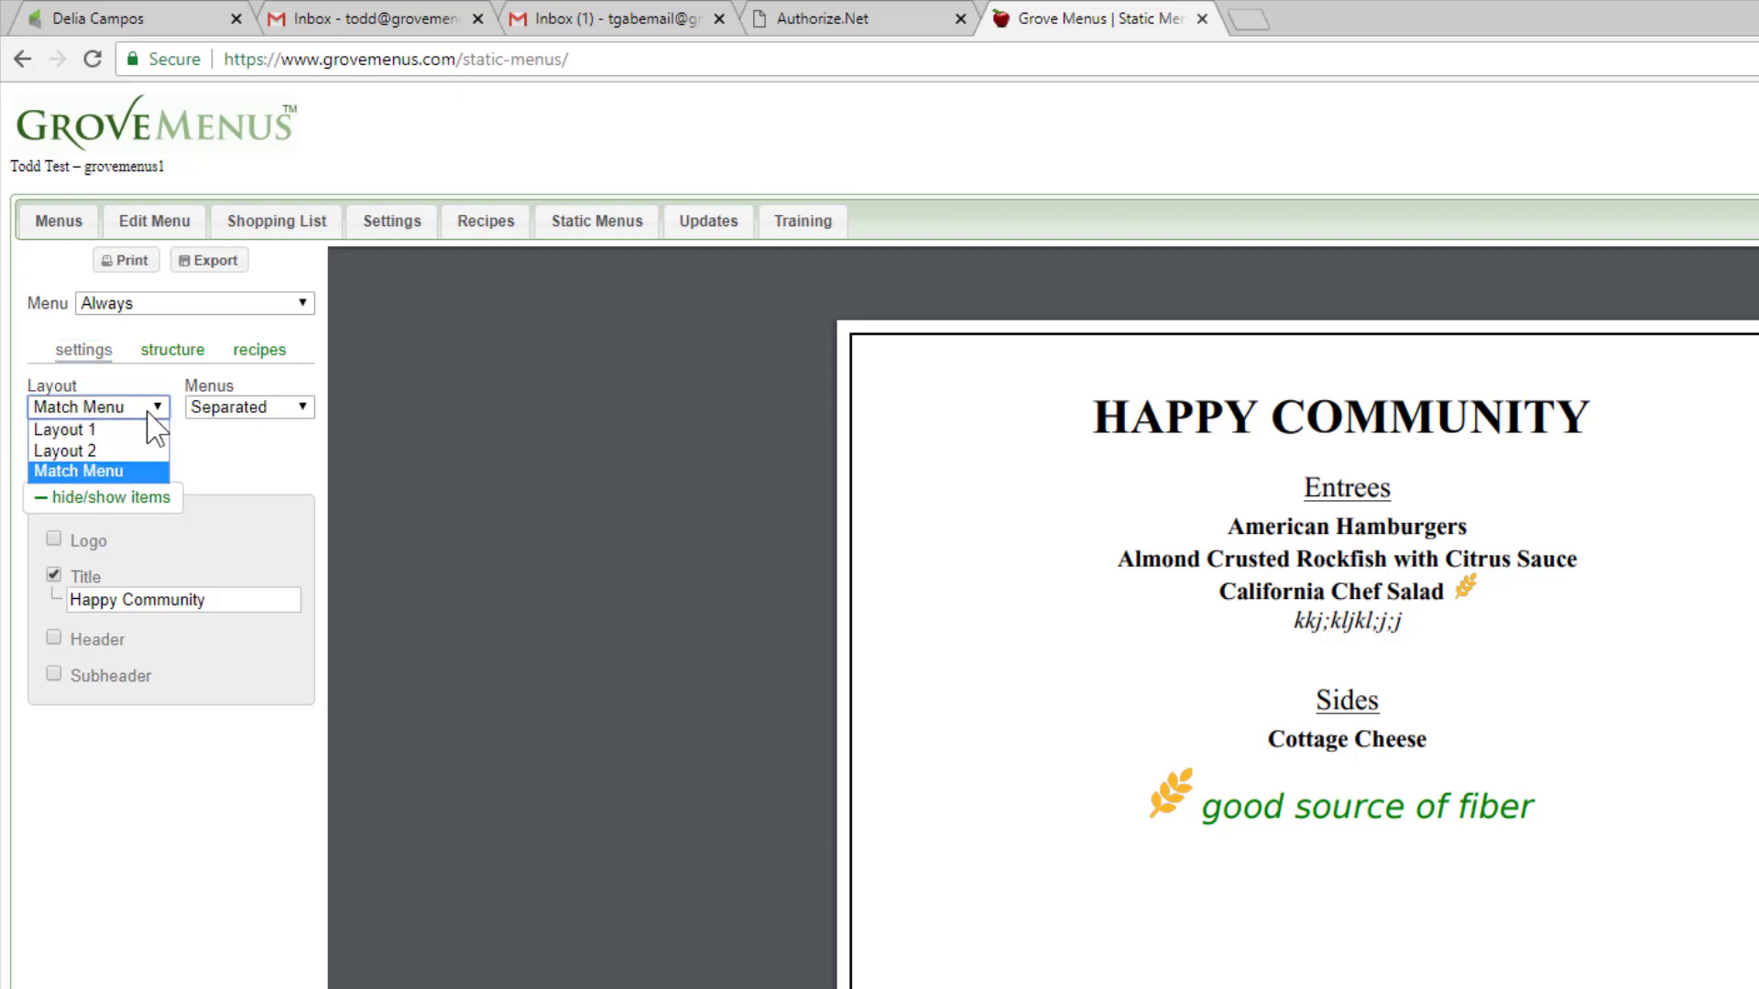
click(141, 472)
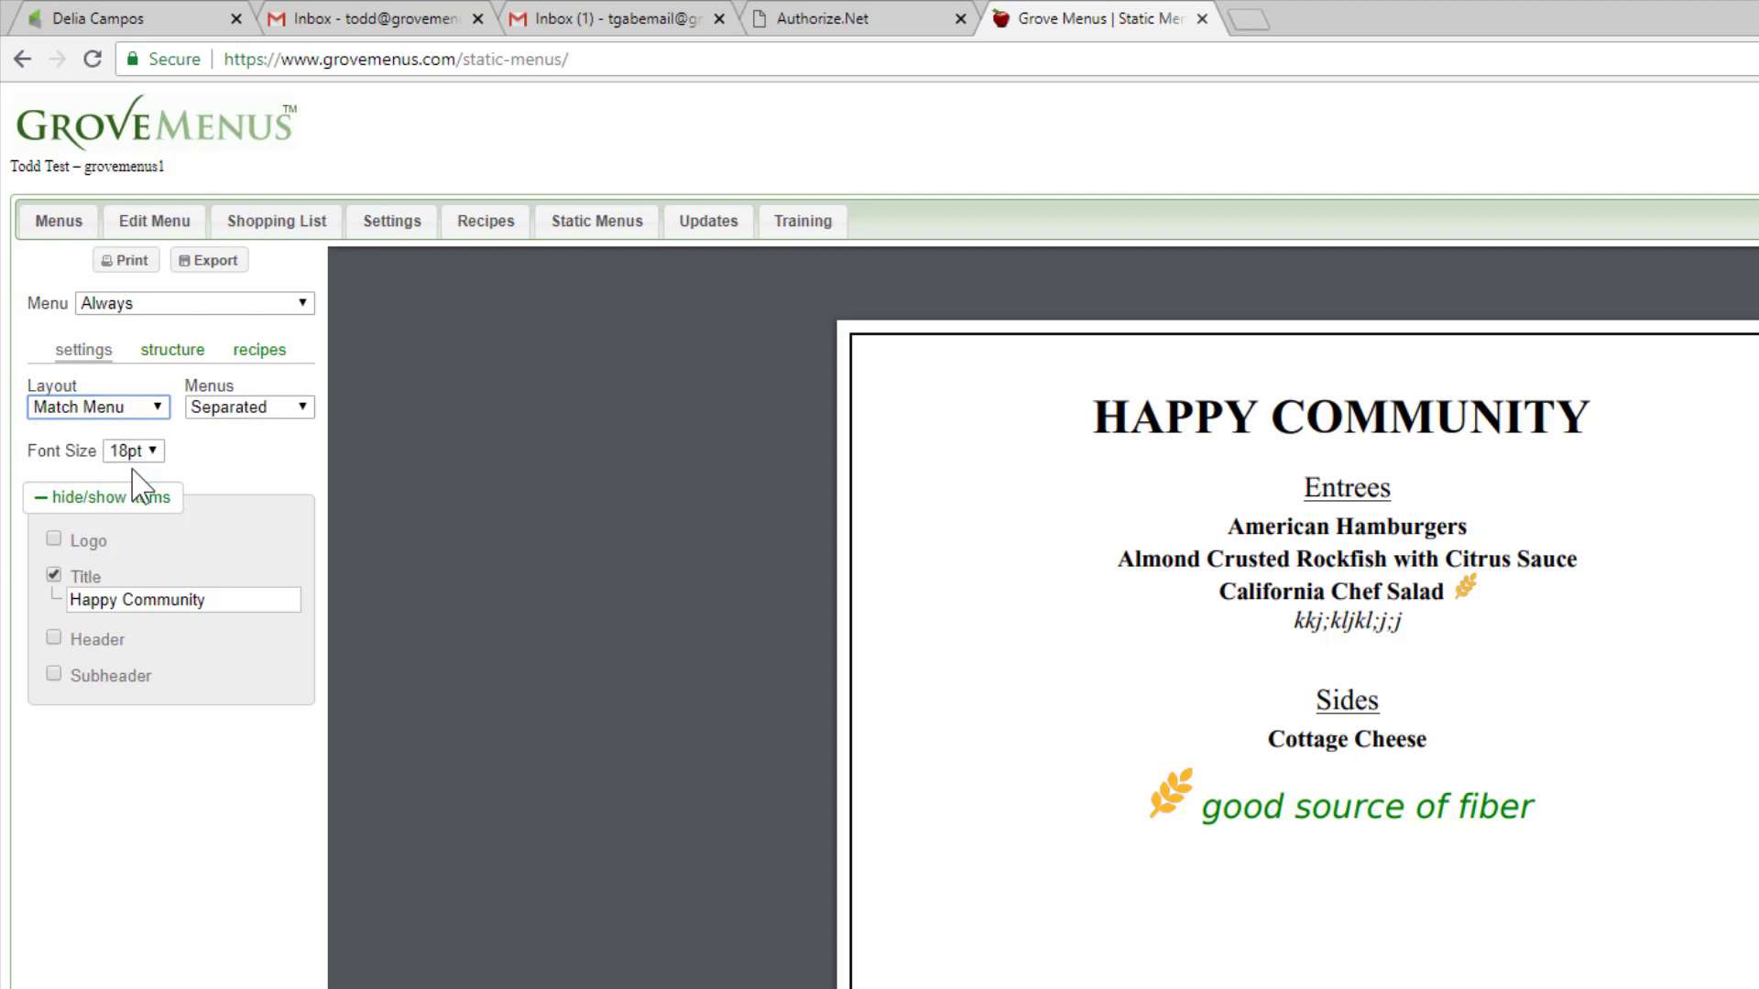